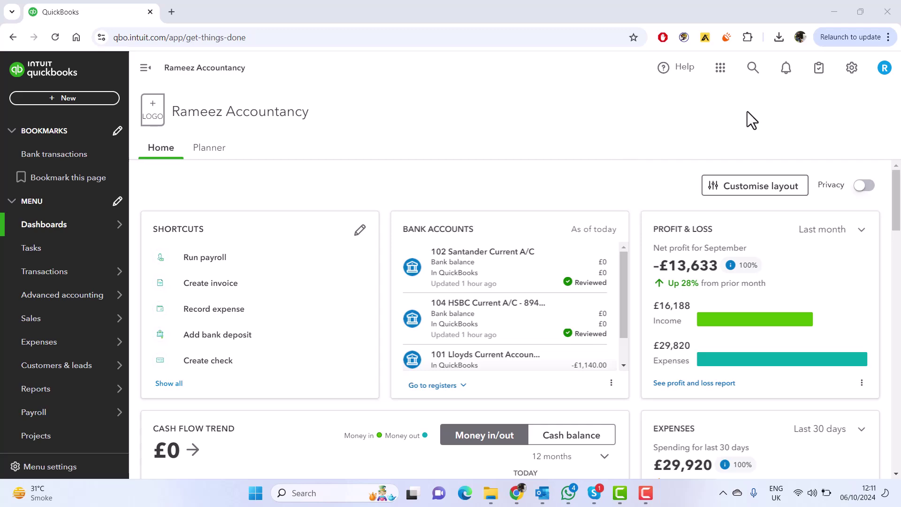
Step: Open the bank data import from the company's data import tools
click(851, 71)
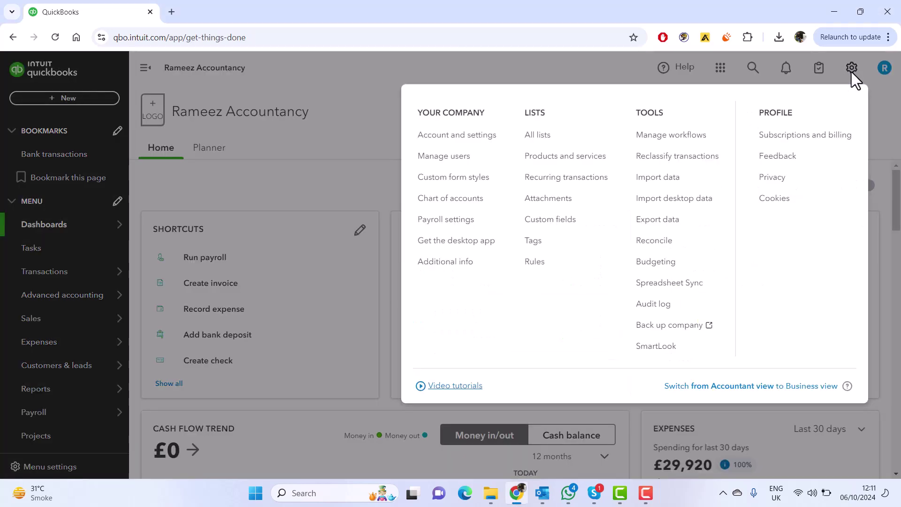
click(670, 184)
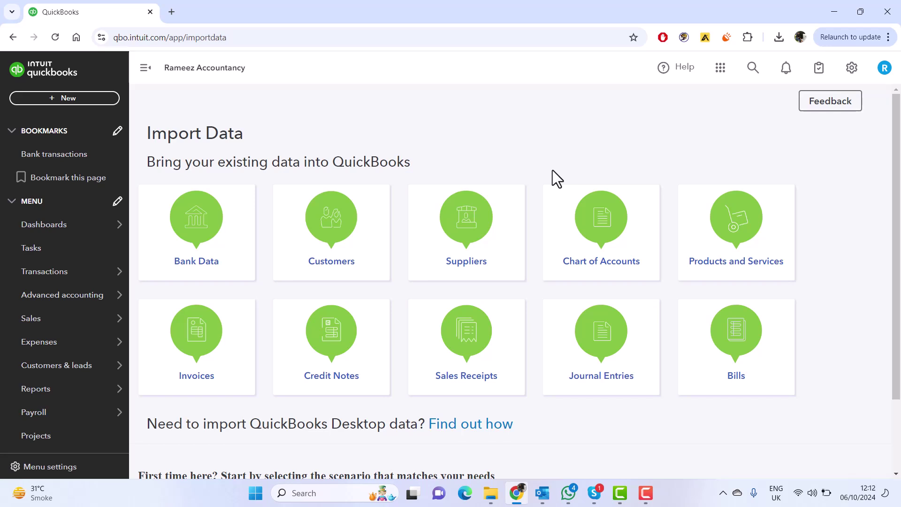
click(225, 237)
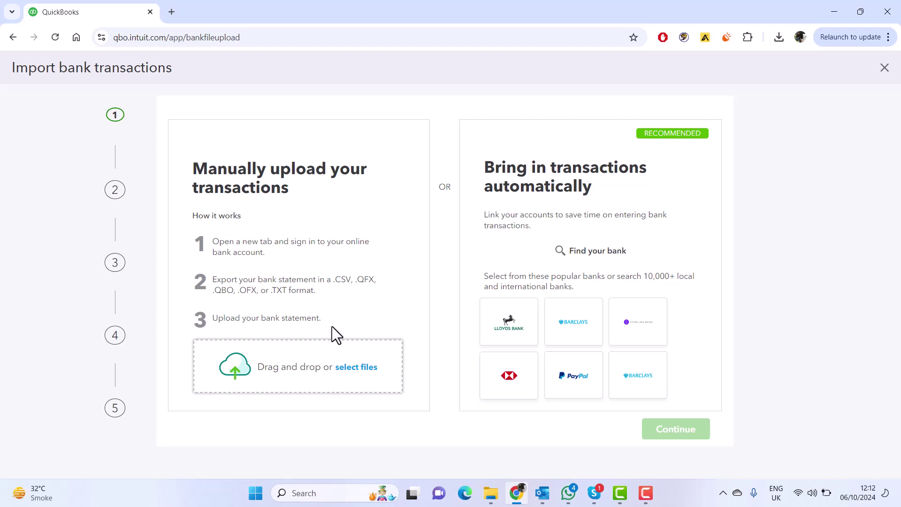
Step: Upload the Bank Statement CSV file manually from the DATA (D:) drive and proceed to account selection
click(363, 372)
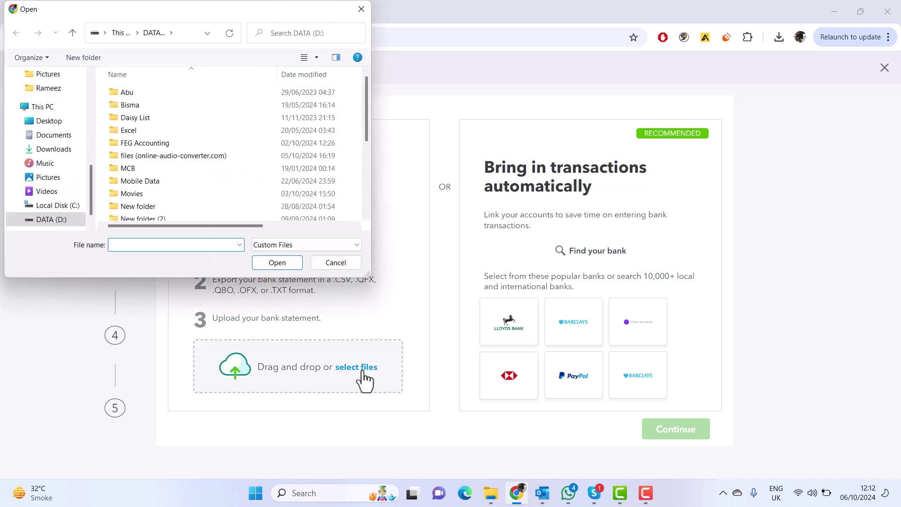
scroll(230, 207, down, 4)
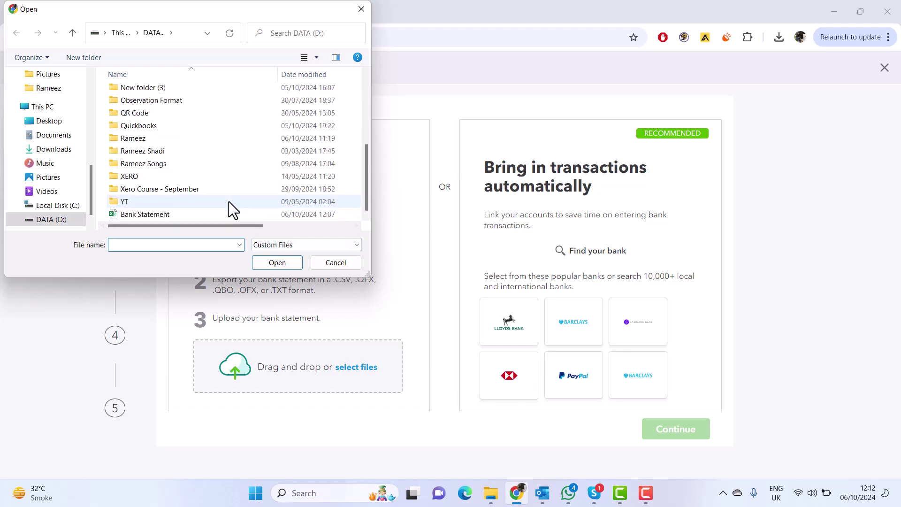
click(173, 215)
click(273, 264)
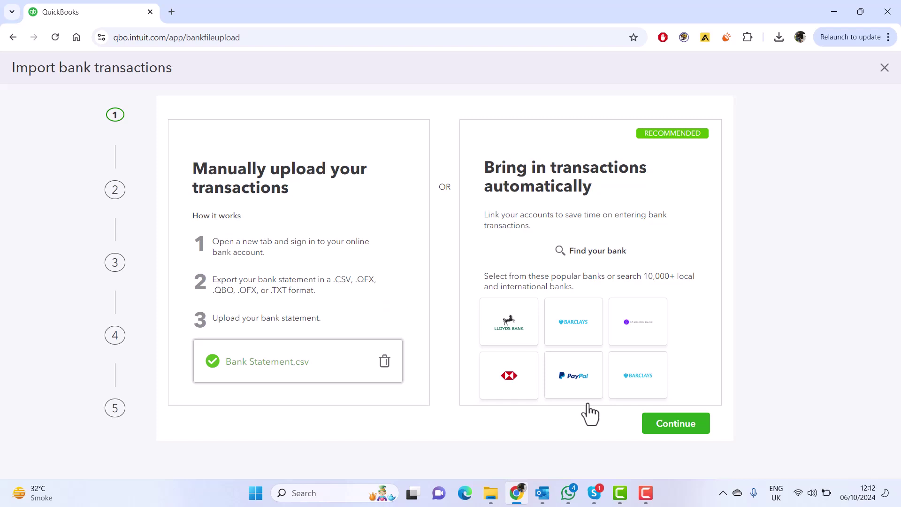
click(668, 430)
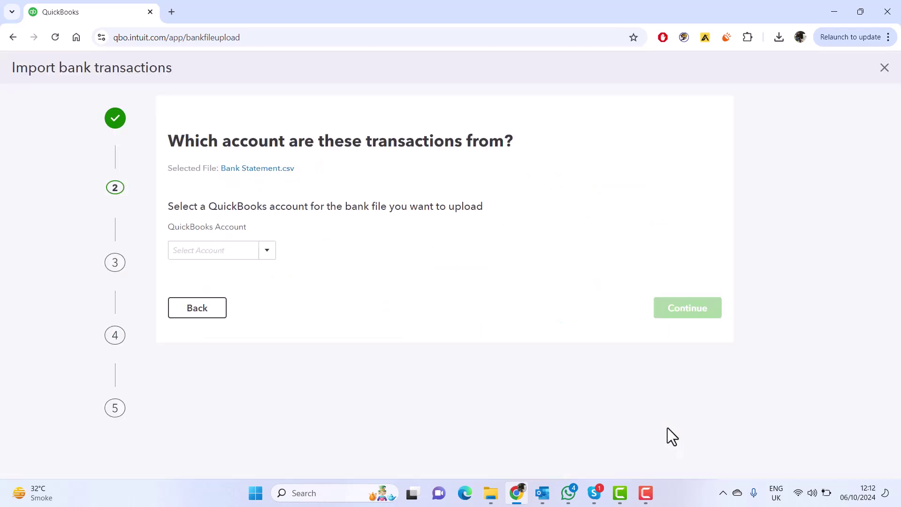
Step: Assign the uploaded bank file to the 102 Santander Current A/C account and proceed to the file setup
click(266, 251)
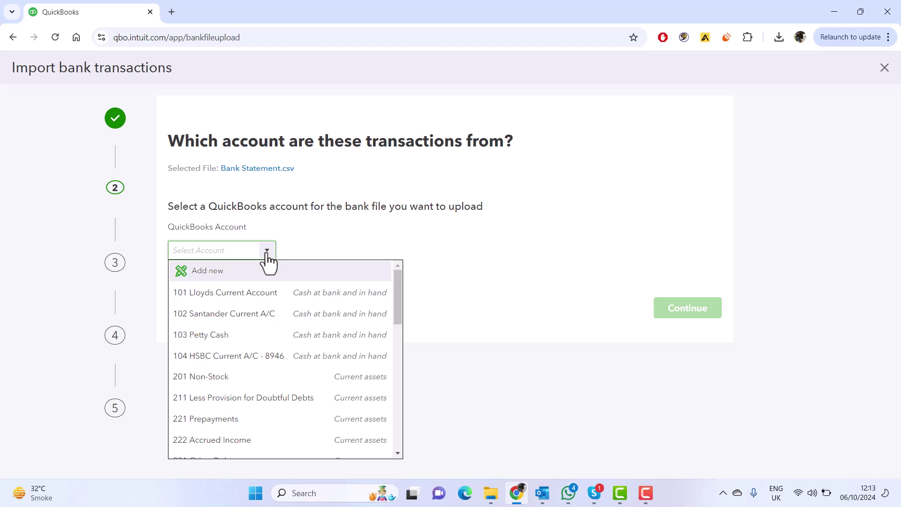
click(259, 324)
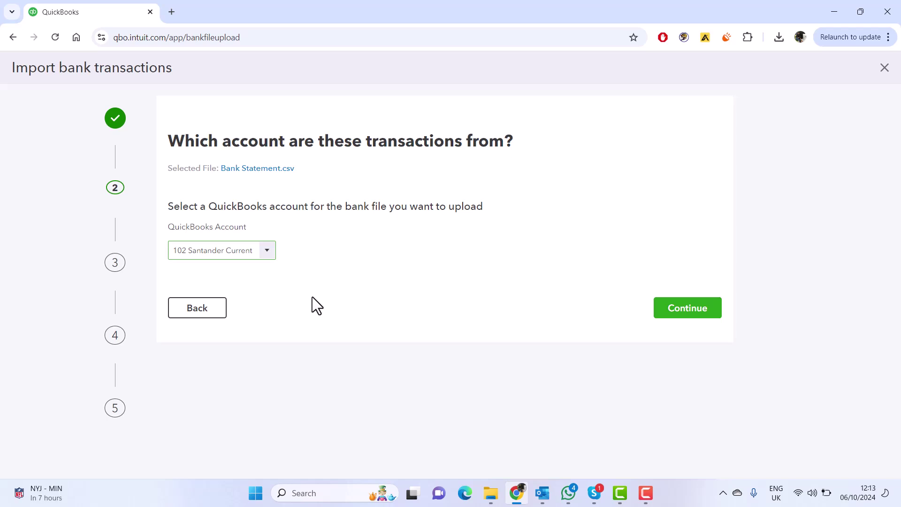
click(675, 315)
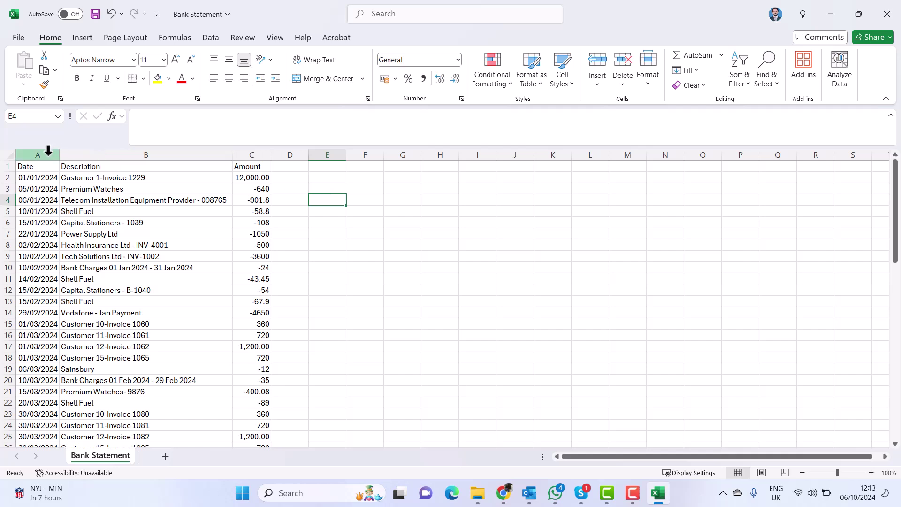
Step: Examine the Date, Description and Amount columns of the Bank Statement file in Excel, and close the file
drag(48, 154, 111, 154)
click(112, 151)
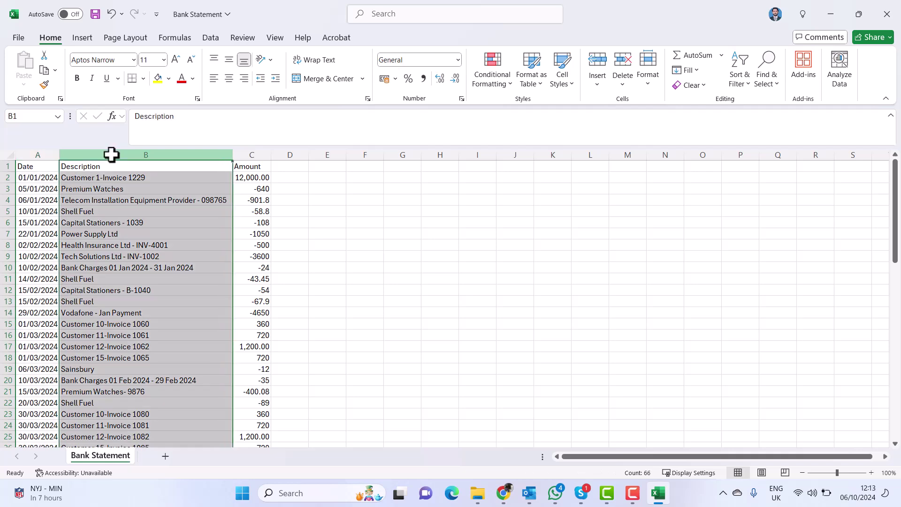
click(242, 153)
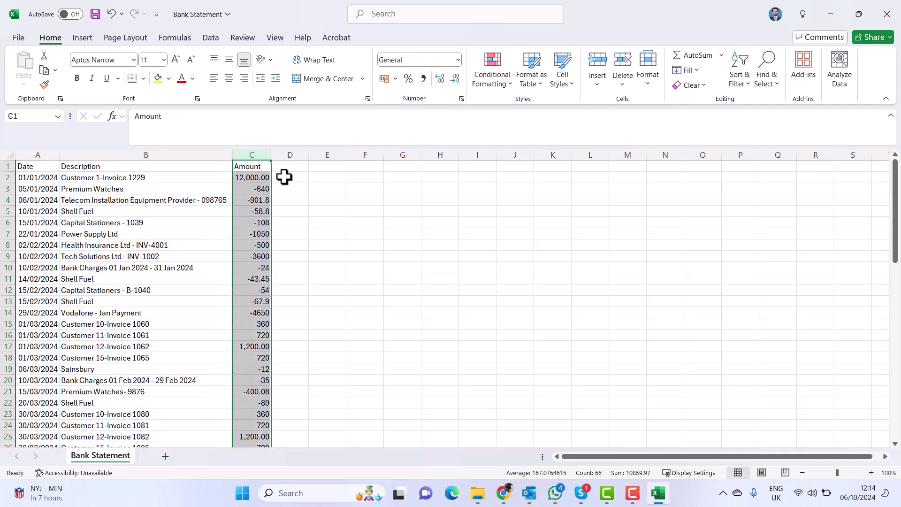
click(284, 176)
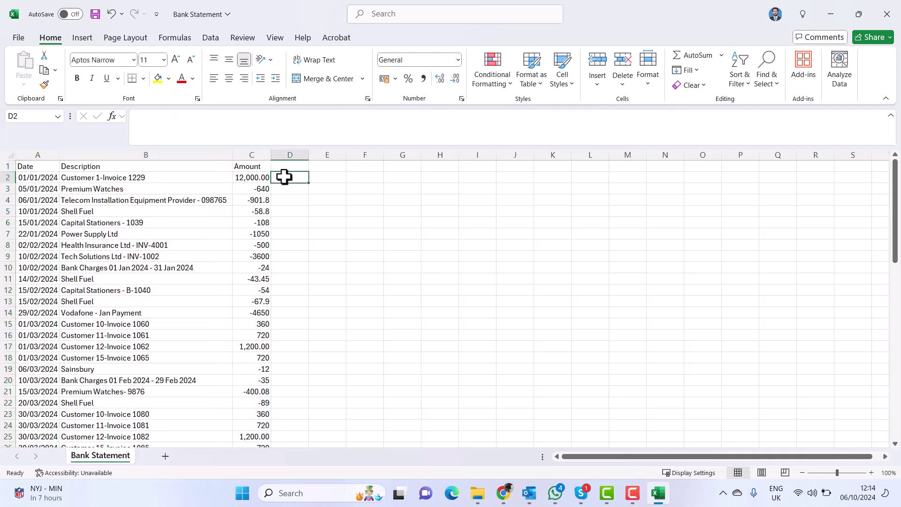
key(Down)
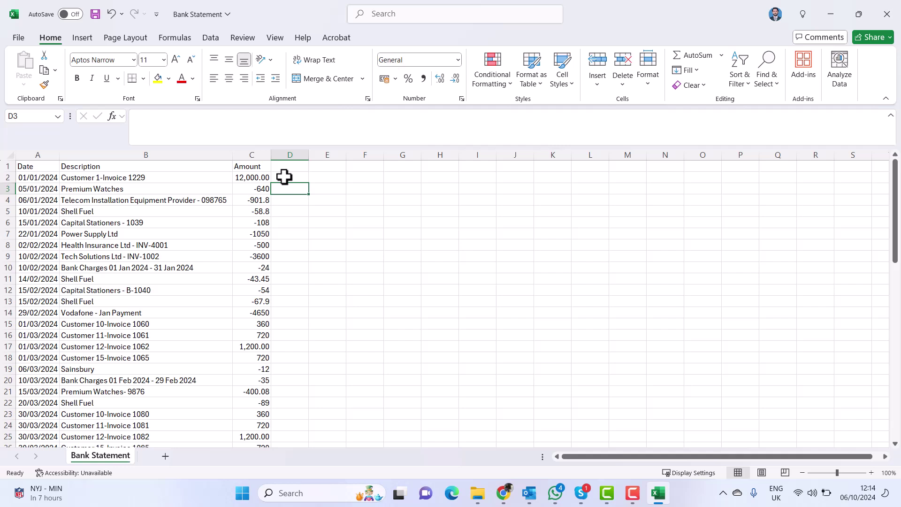
click(885, 14)
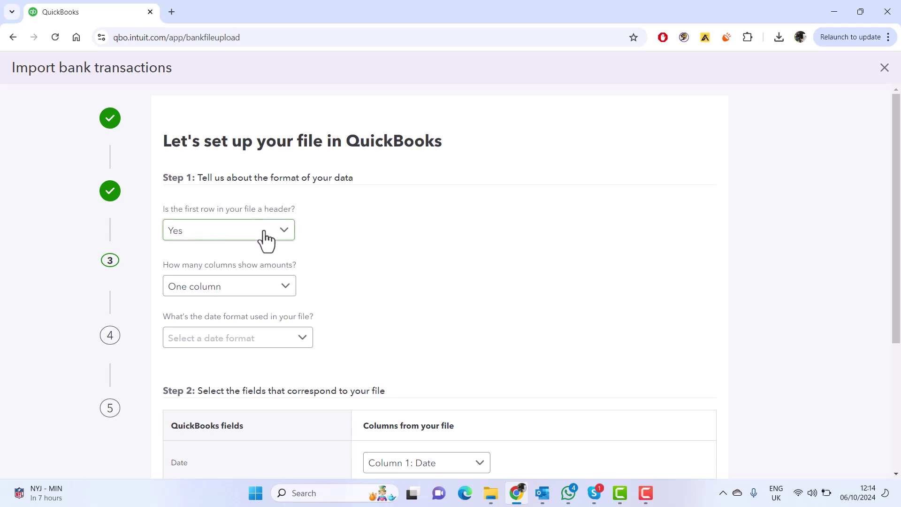
Step: Set the file's date format to dd/MM/yyyy and proceed with the Date, Description and Amount columns as mapped
scroll(365, 248, down, 3)
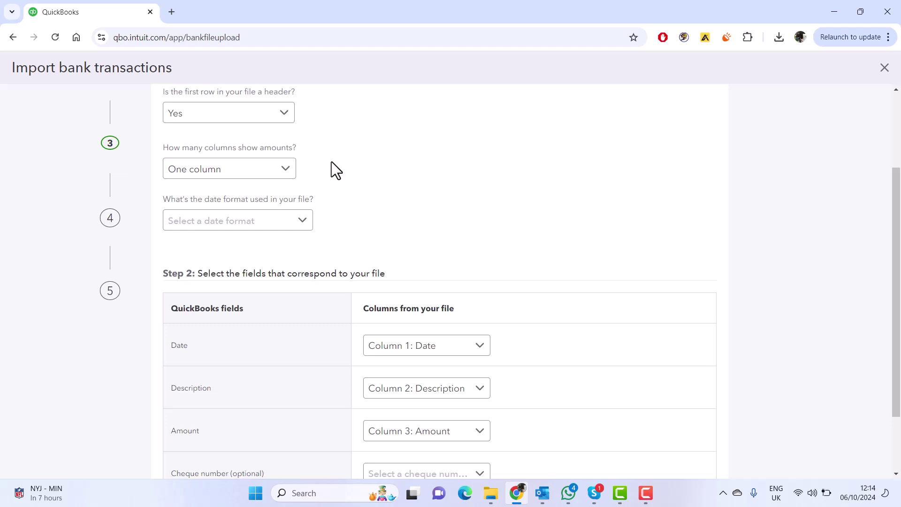
click(300, 229)
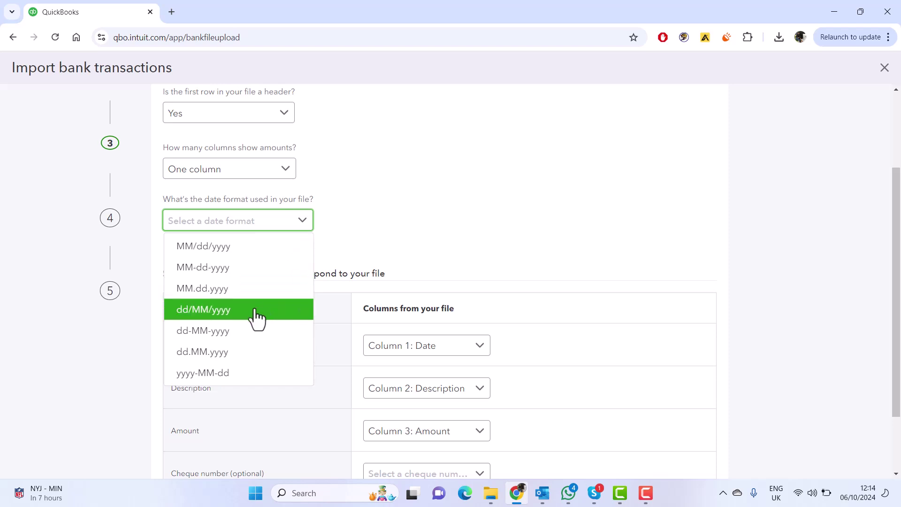
click(228, 313)
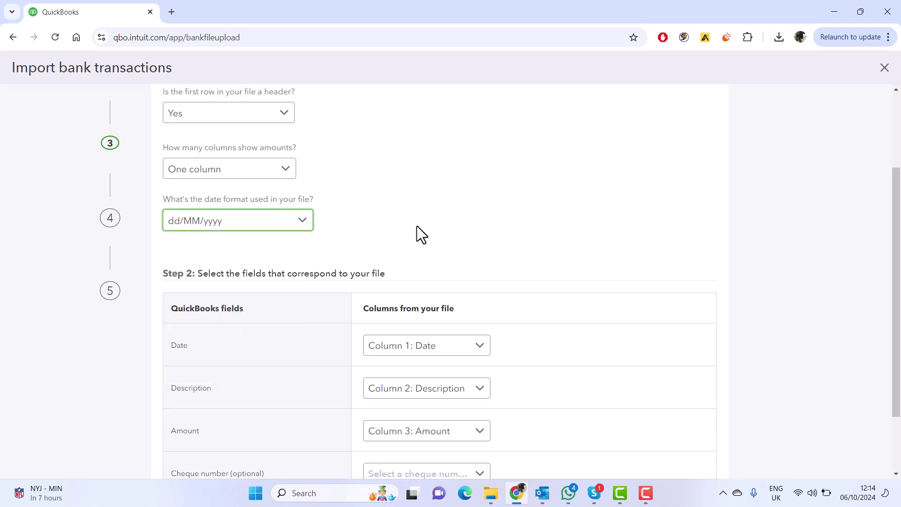
scroll(483, 206, down, 2)
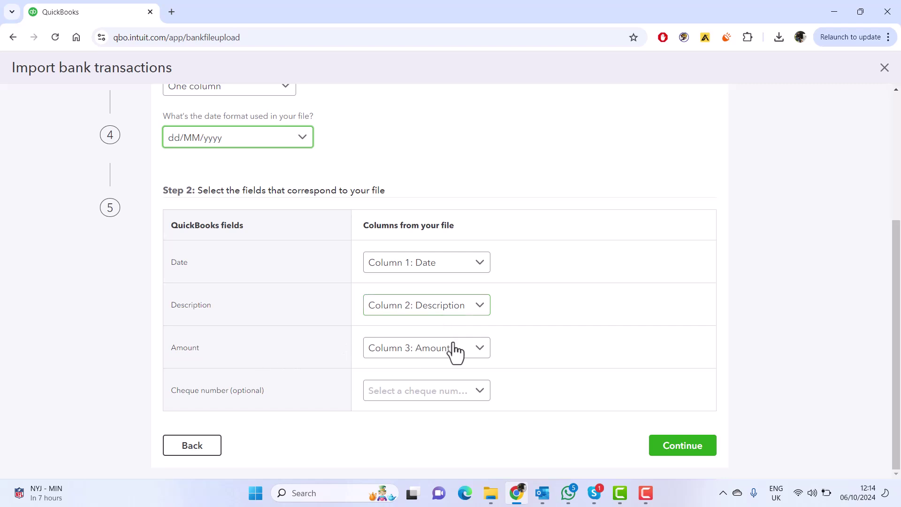
click(682, 449)
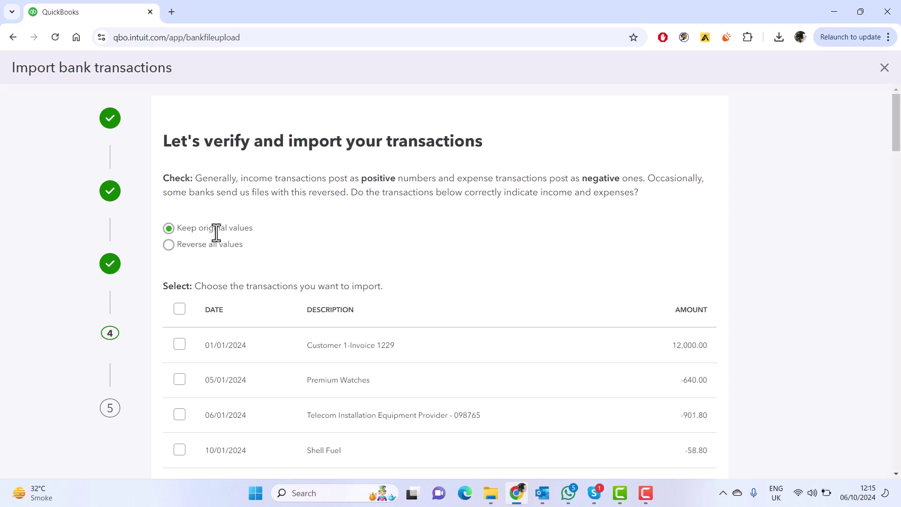
Step: Select all the listed bank statement transactions for import
scroll(412, 263, down, 3)
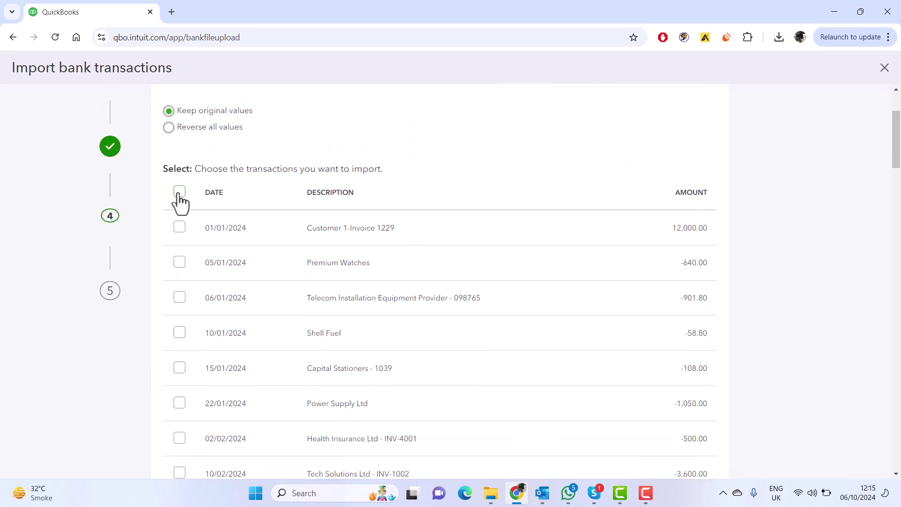
click(183, 197)
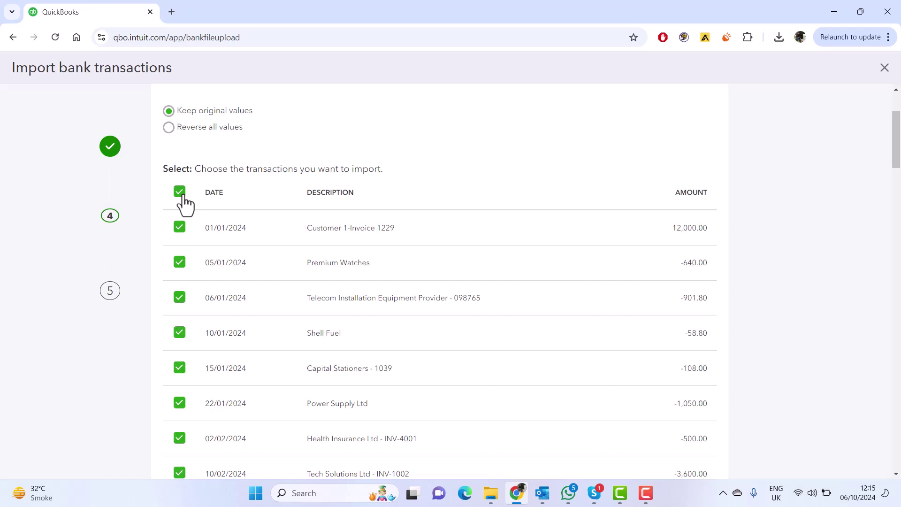
scroll(551, 199, down, 10)
scroll(552, 199, down, 20)
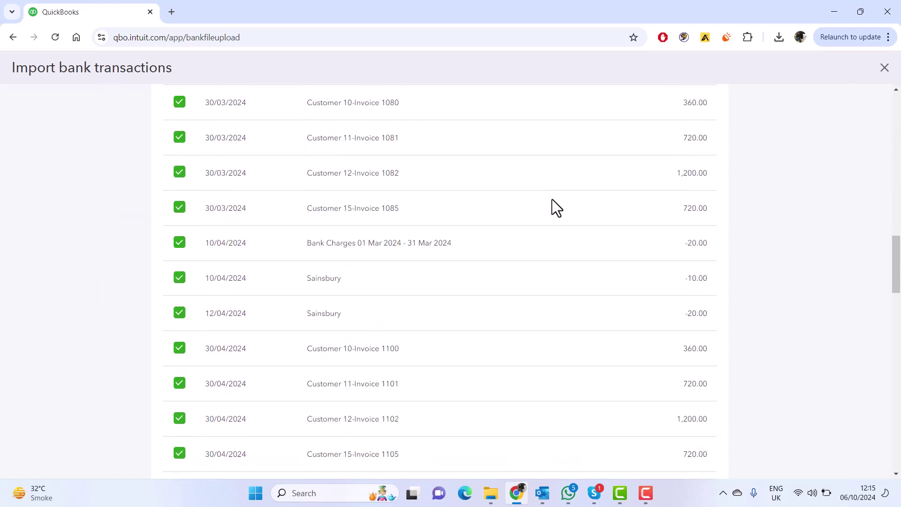
scroll(558, 239, down, 5)
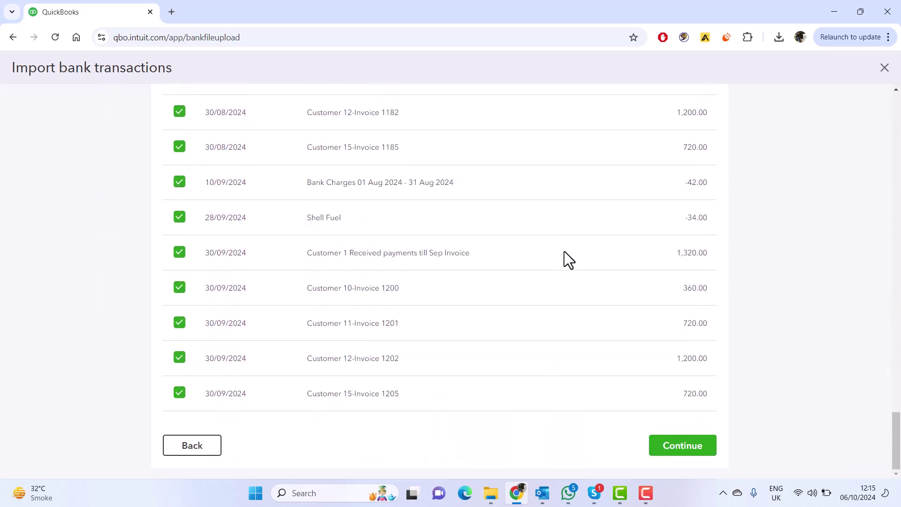
Step: Confirm and finish the import of the selected transactions, and skip the category review for now
click(673, 446)
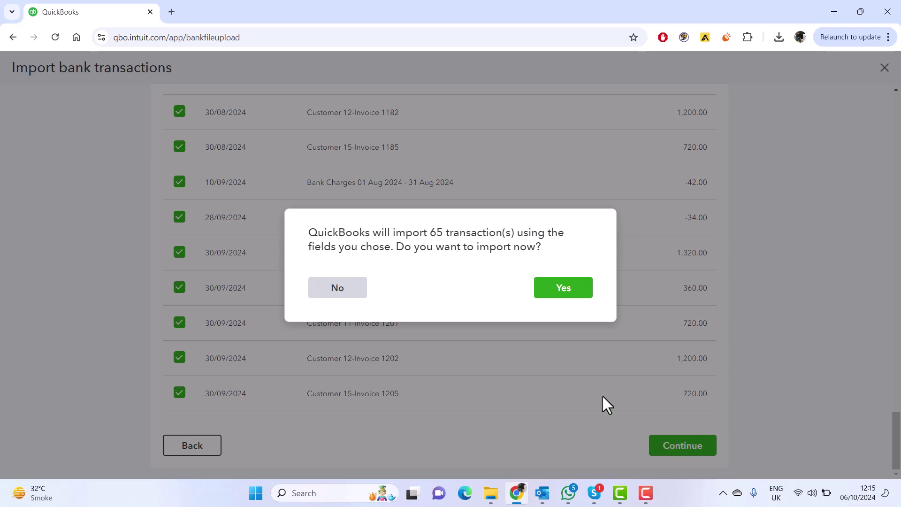
click(563, 288)
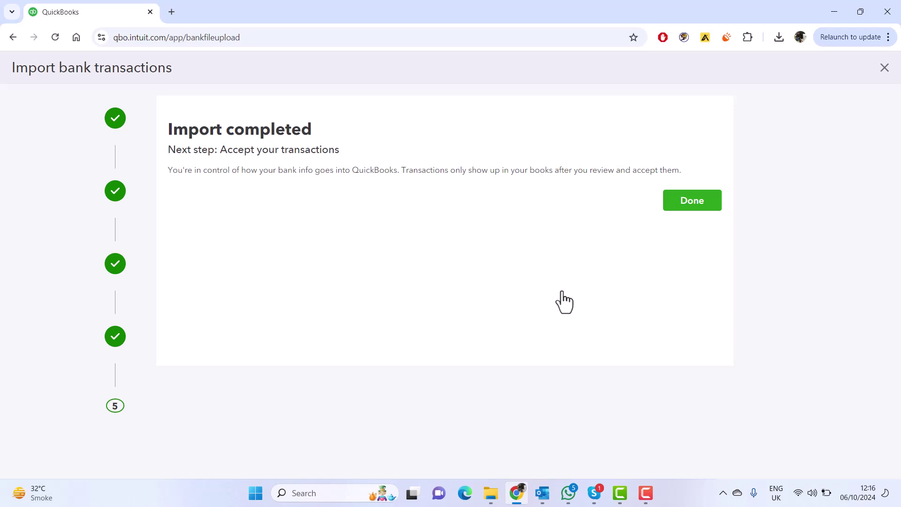
click(673, 208)
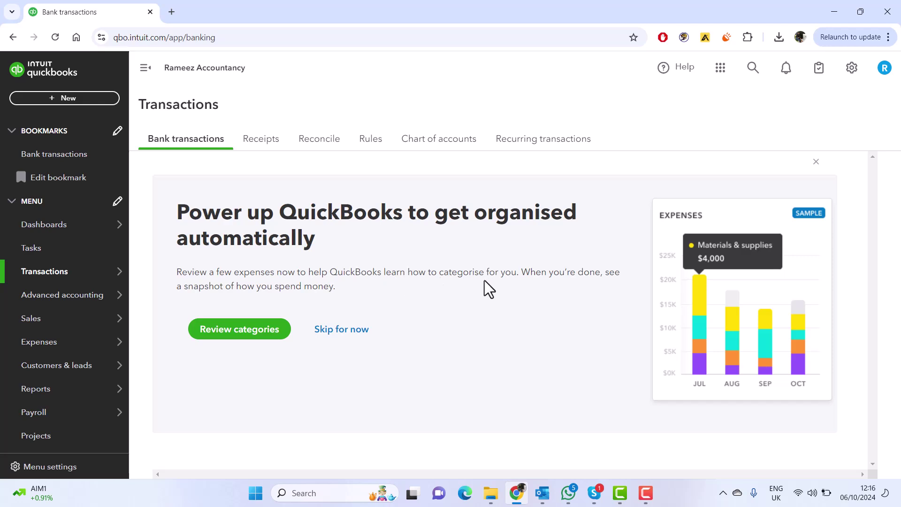
click(347, 335)
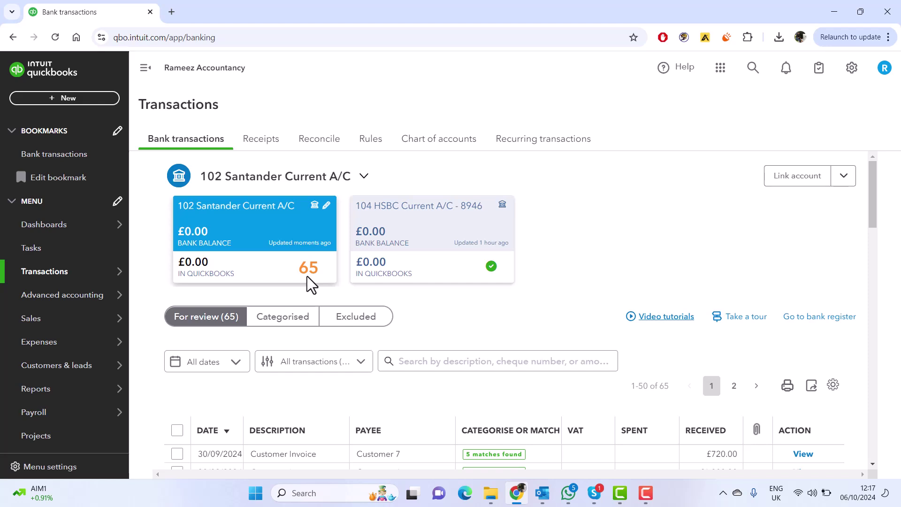
Step: Set the page size of the bank transactions table to 300 rows
scroll(681, 359, down, 1)
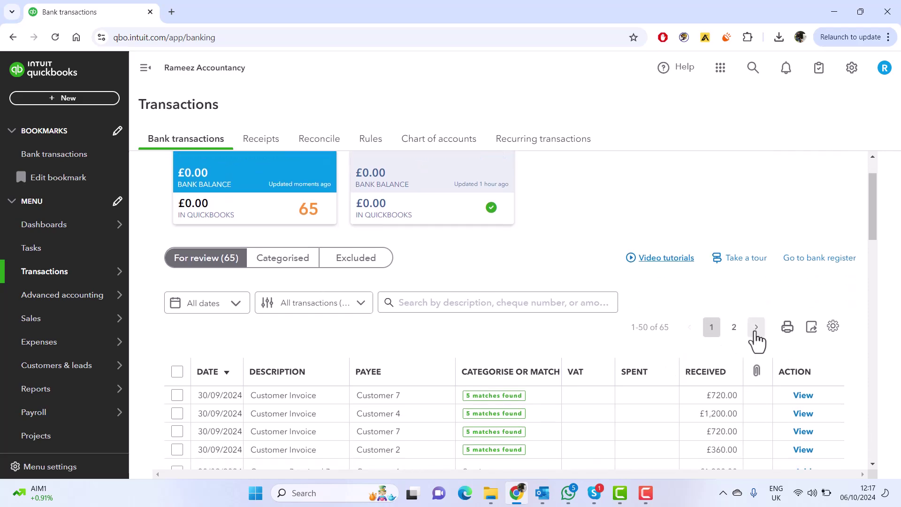
click(833, 327)
scroll(815, 353, down, 5)
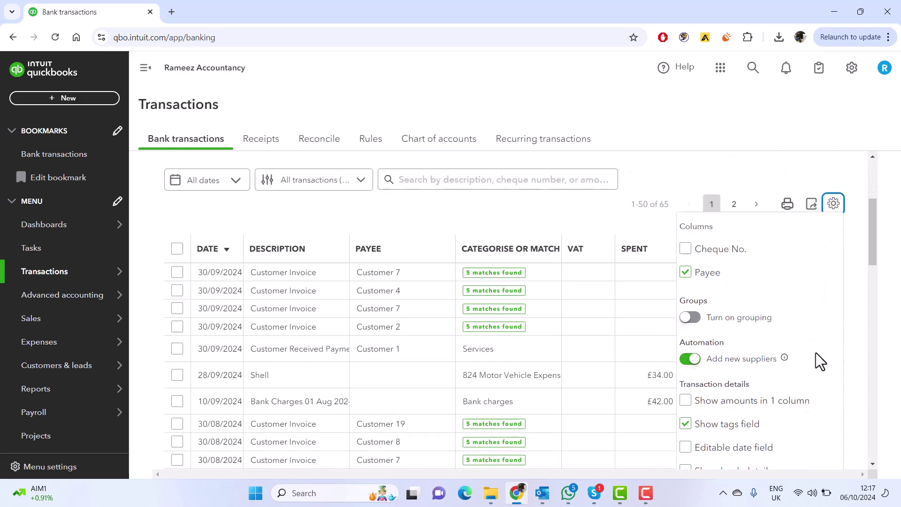
scroll(816, 361, down, 2)
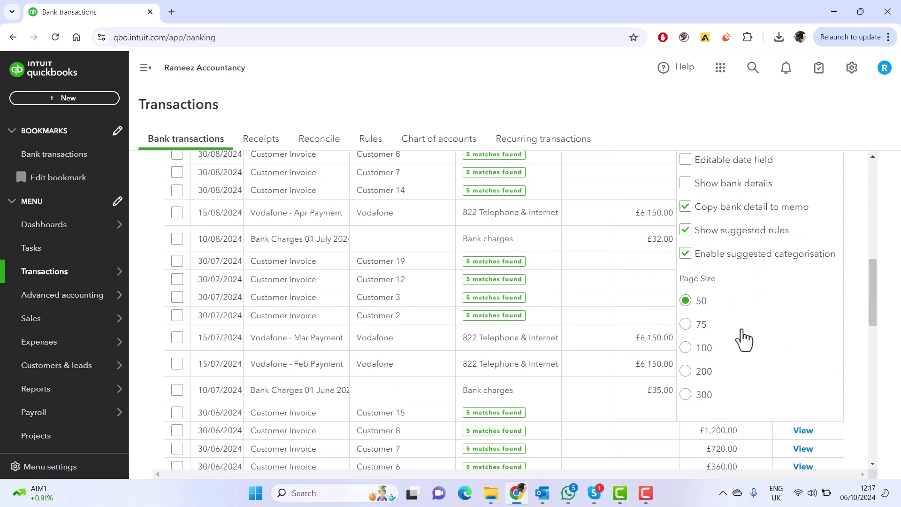
click(685, 395)
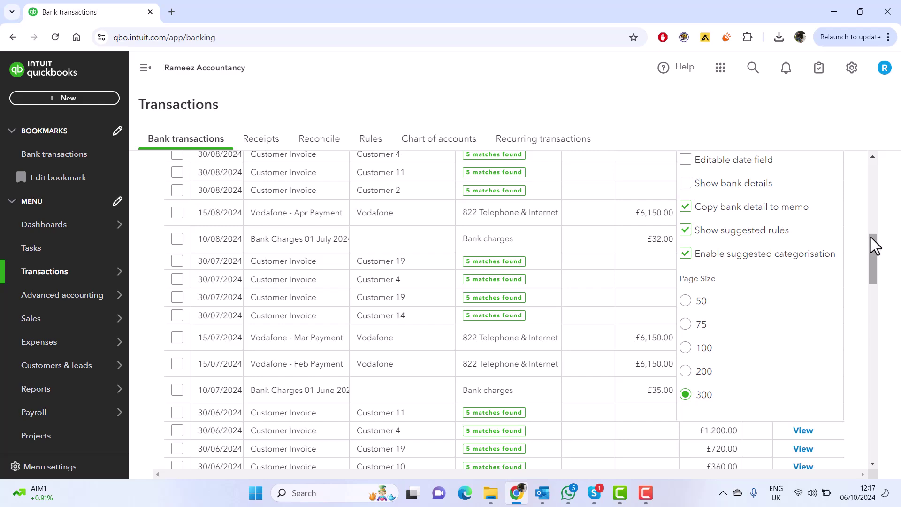
scroll(872, 239, up, 8)
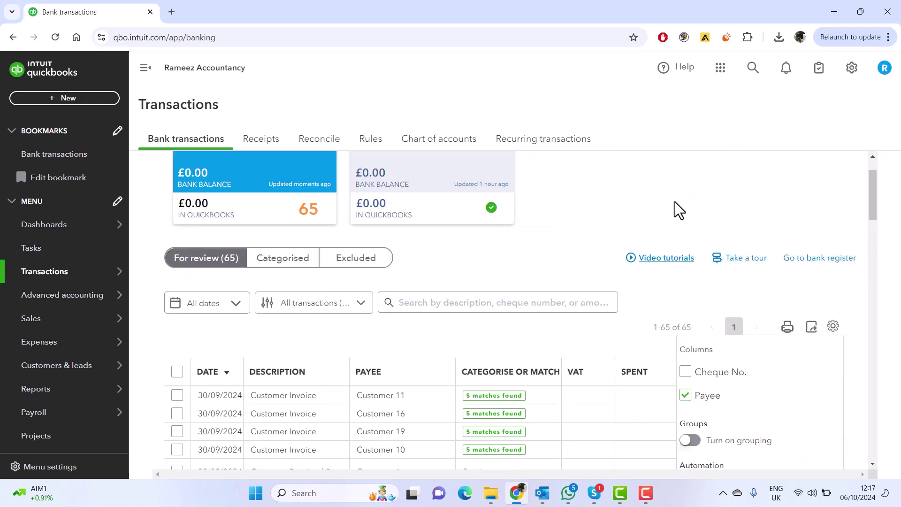
scroll(766, 244, up, 1)
scroll(761, 235, up, 1)
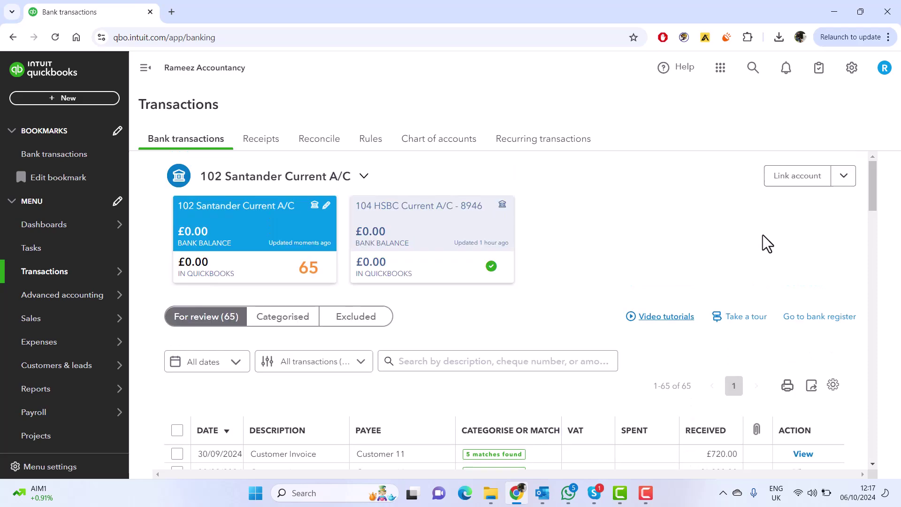
scroll(621, 237, down, 3)
scroll(618, 235, down, 1)
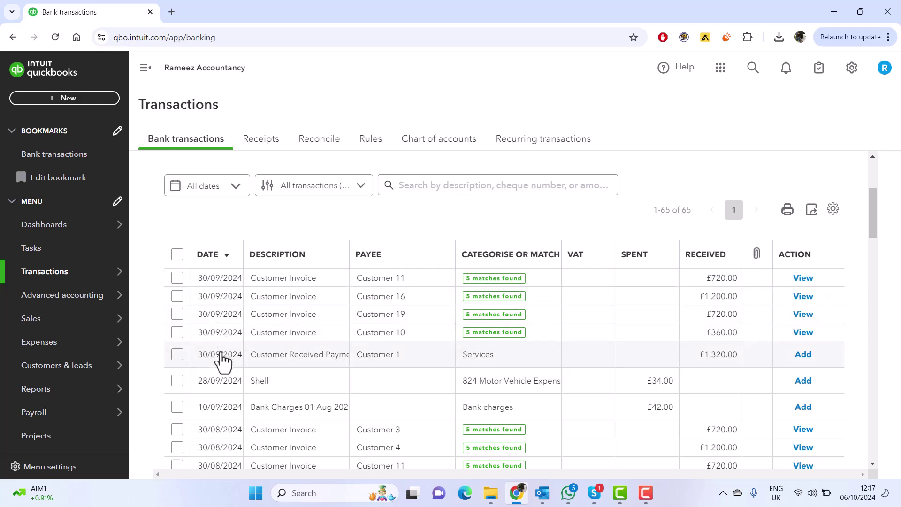
Step: Sort the bank transactions from oldest to newest and match the £12,000.00 receipt from Customer 1 to Invoice 1229
click(224, 257)
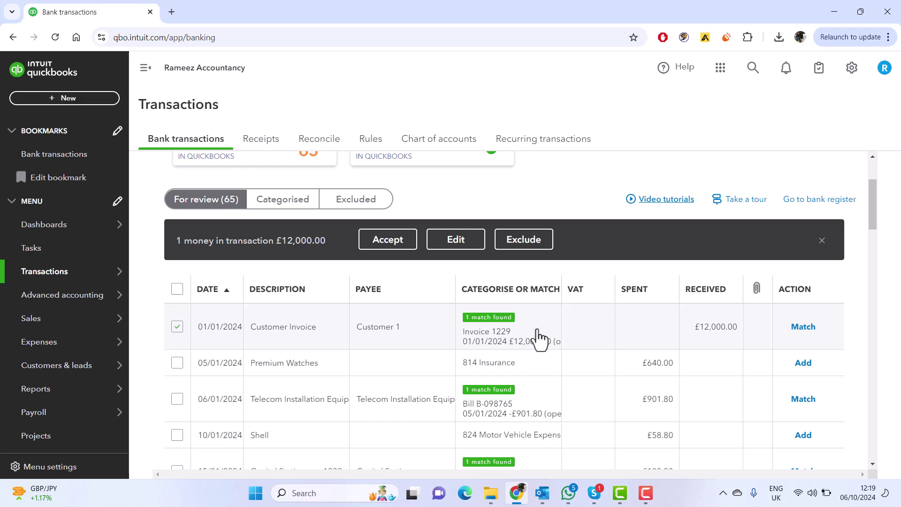
click(517, 326)
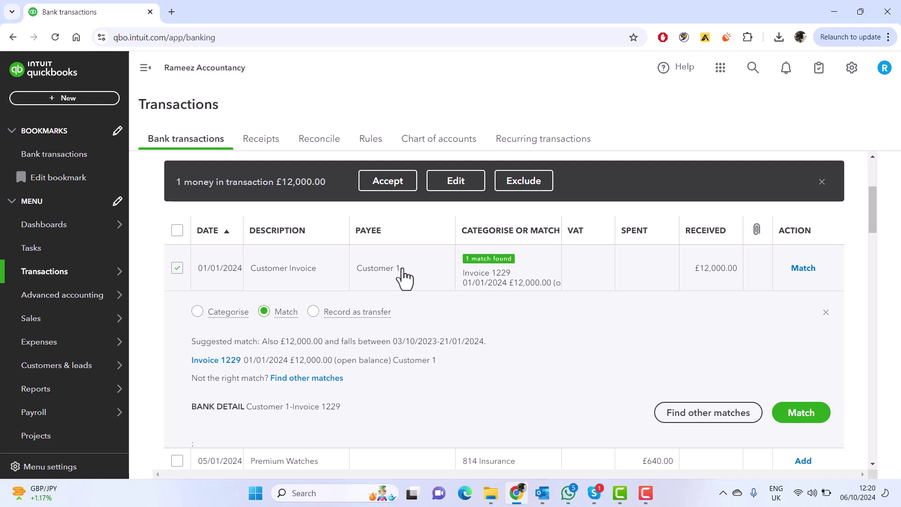
click(785, 419)
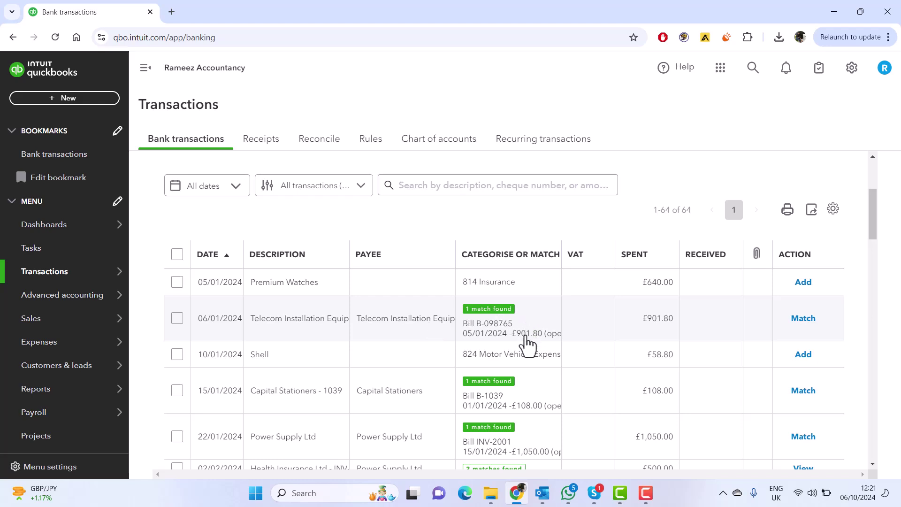
Step: Match the £901.80 Telecom Installation Equipment payment to its suggested Bill B-098765
click(179, 318)
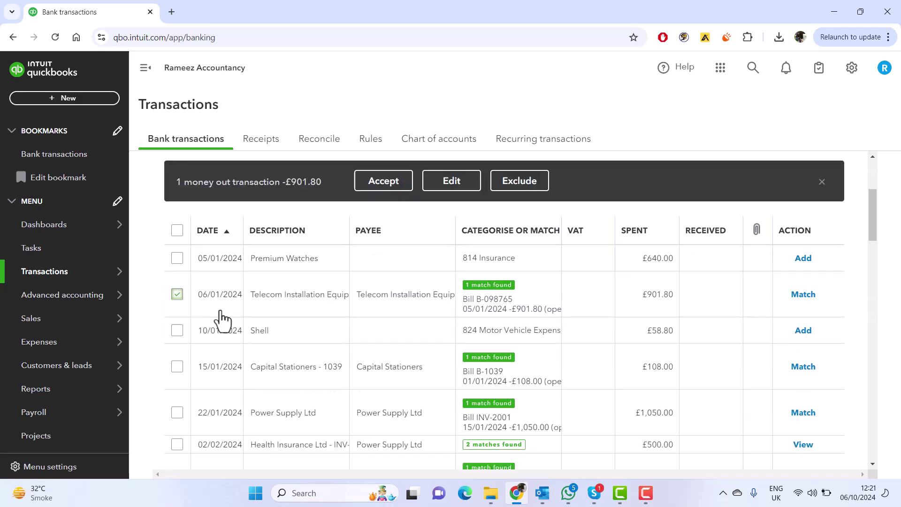
click(800, 295)
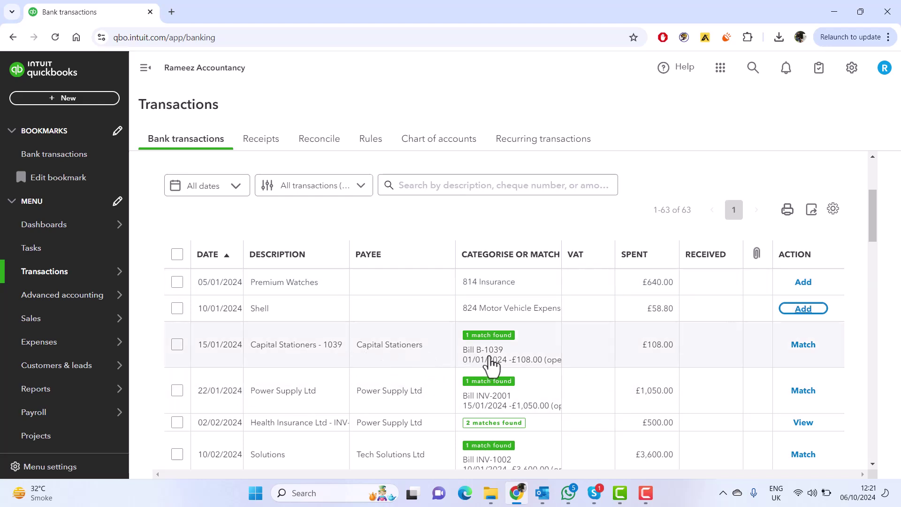
Step: Select and accept together the single-match bill payments for Capital Stationers 1039 and B-1040, Power Supply Ltd £1,050.00, Solutions £3,600.00 and Premium Watches- 9876
click(177, 346)
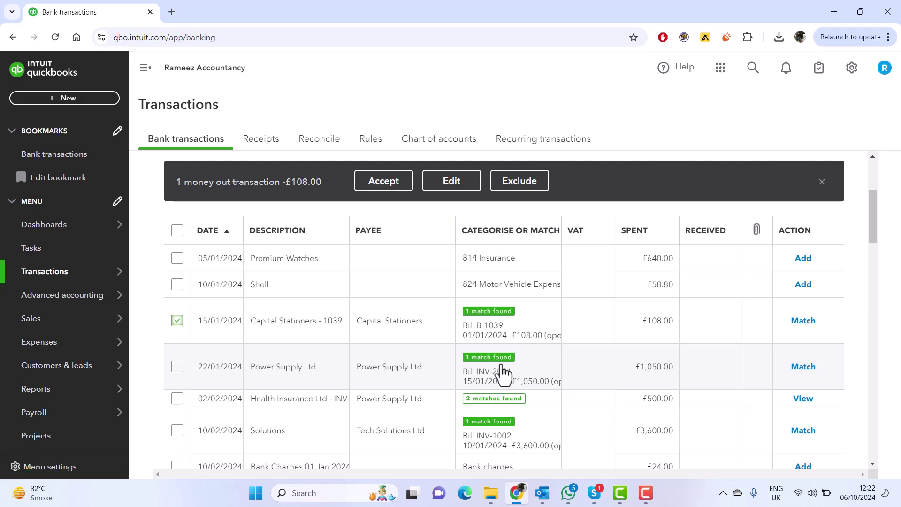
click(176, 366)
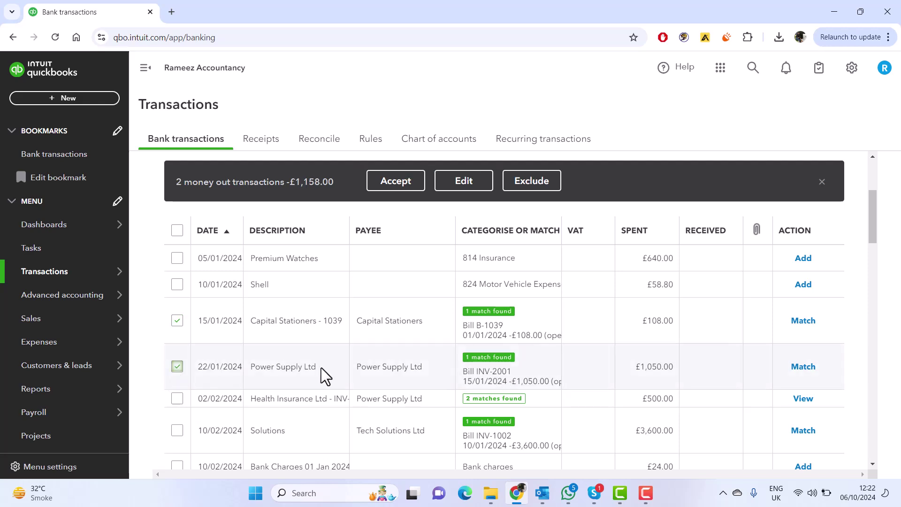
scroll(420, 427, down, 1)
scroll(421, 427, down, 2)
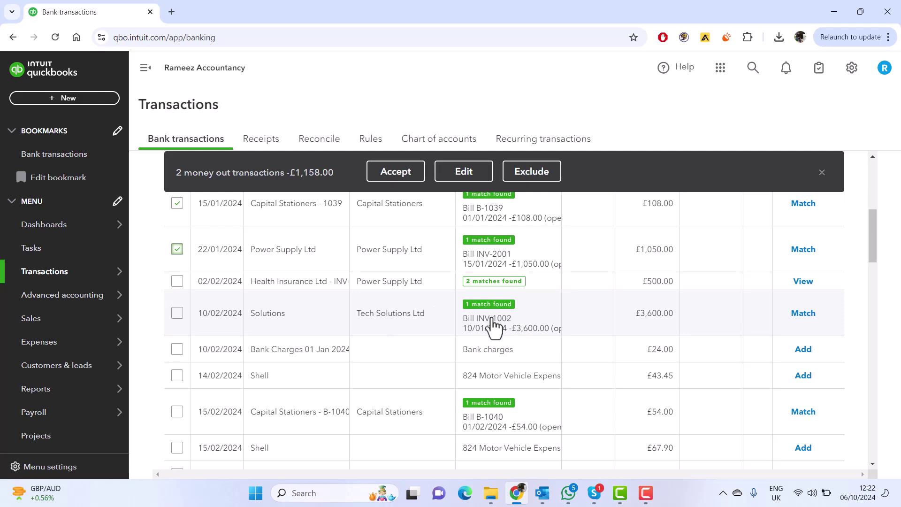
click(177, 313)
scroll(384, 333, down, 2)
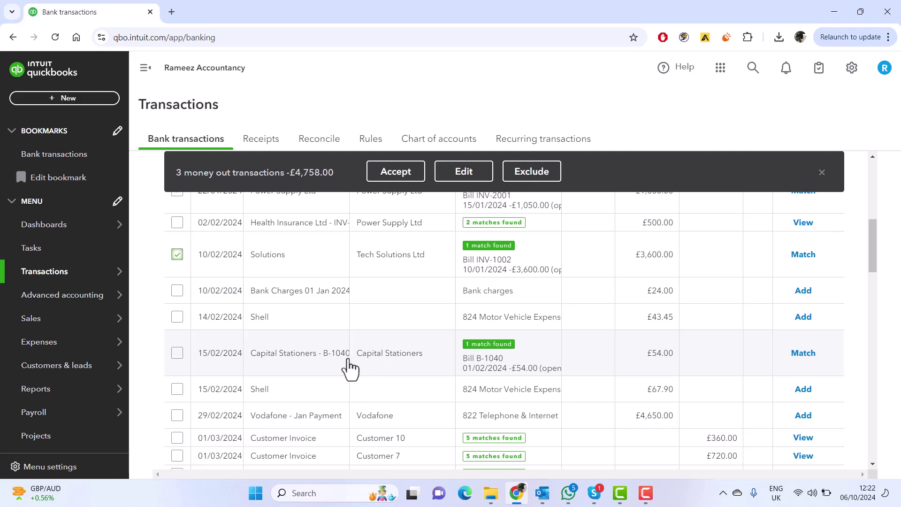
click(176, 356)
scroll(339, 366, down, 1)
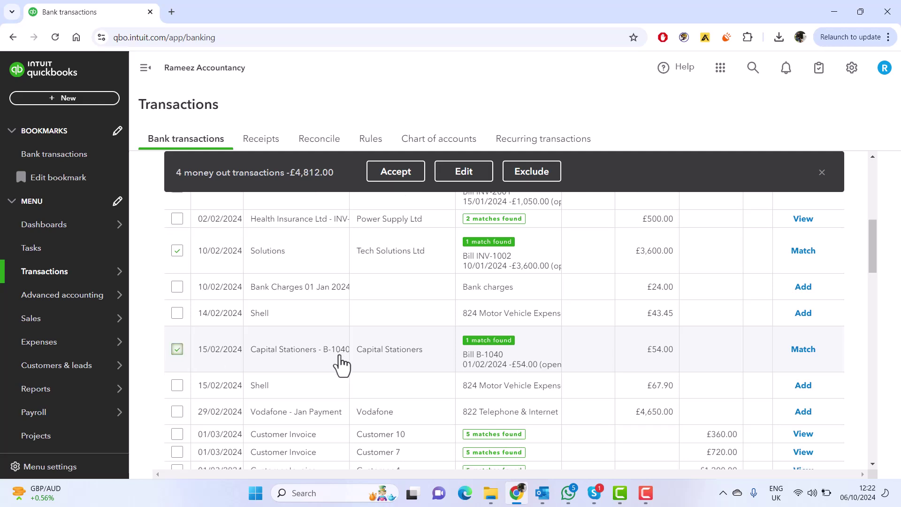
scroll(340, 363, down, 3)
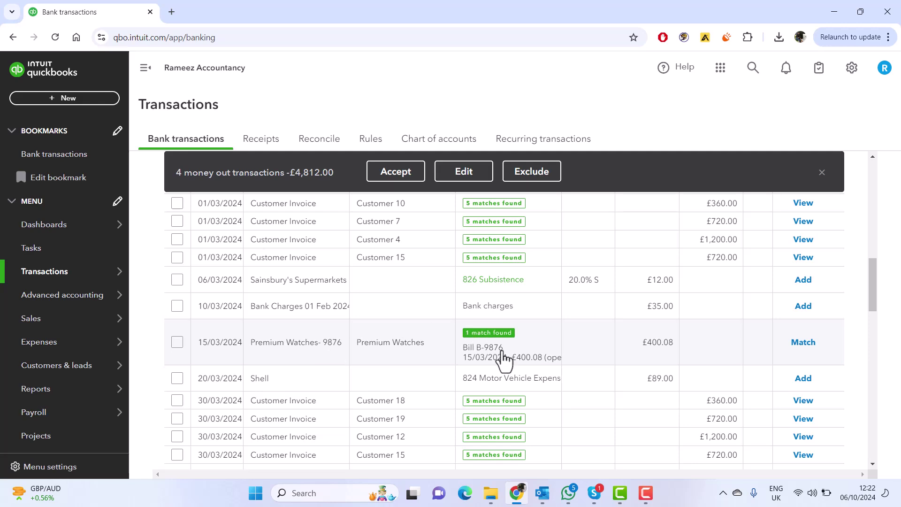
click(179, 344)
scroll(419, 357, down, 7)
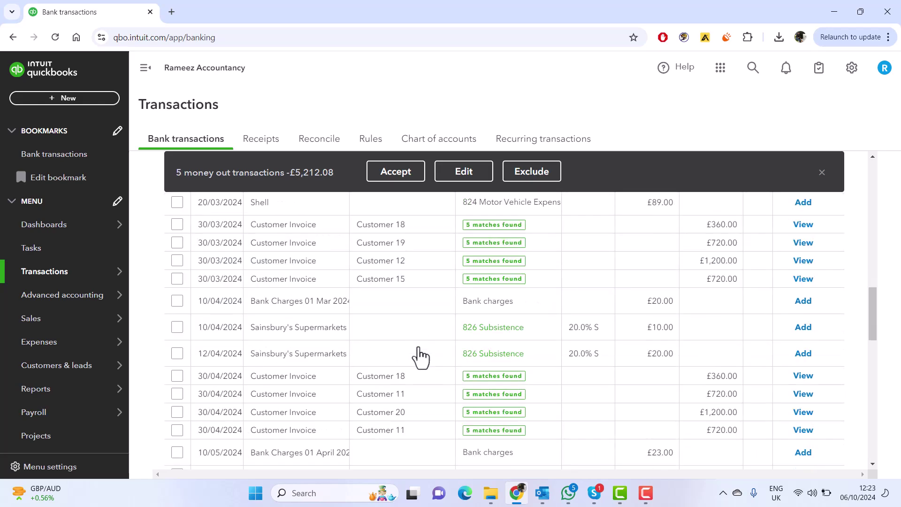
scroll(419, 356, down, 10)
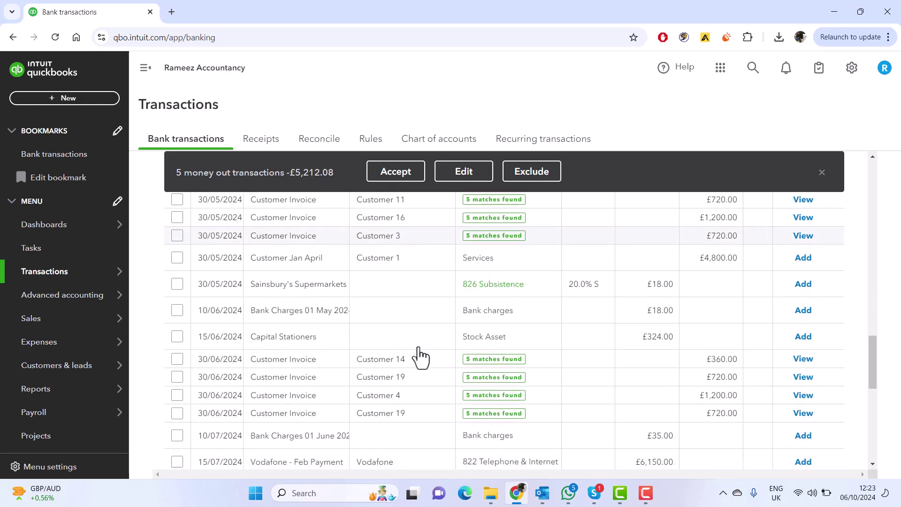
scroll(419, 356, down, 6)
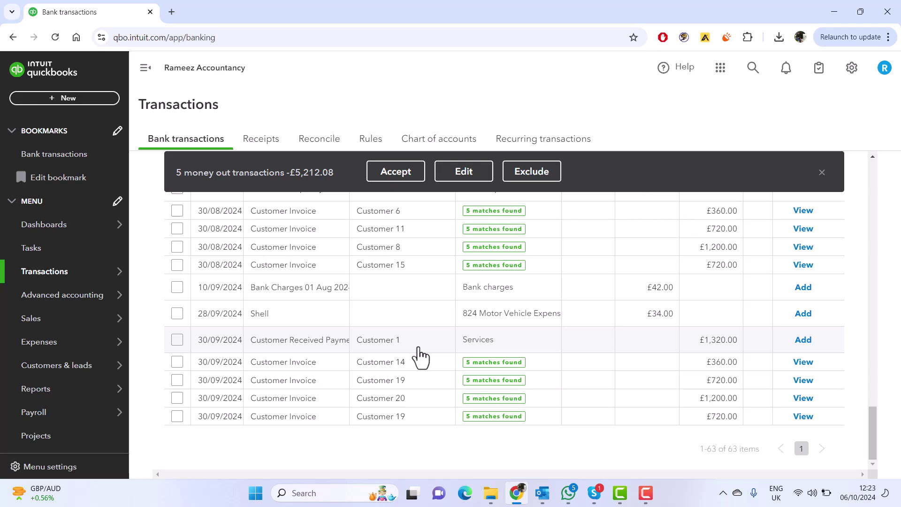
scroll(416, 349, up, 8)
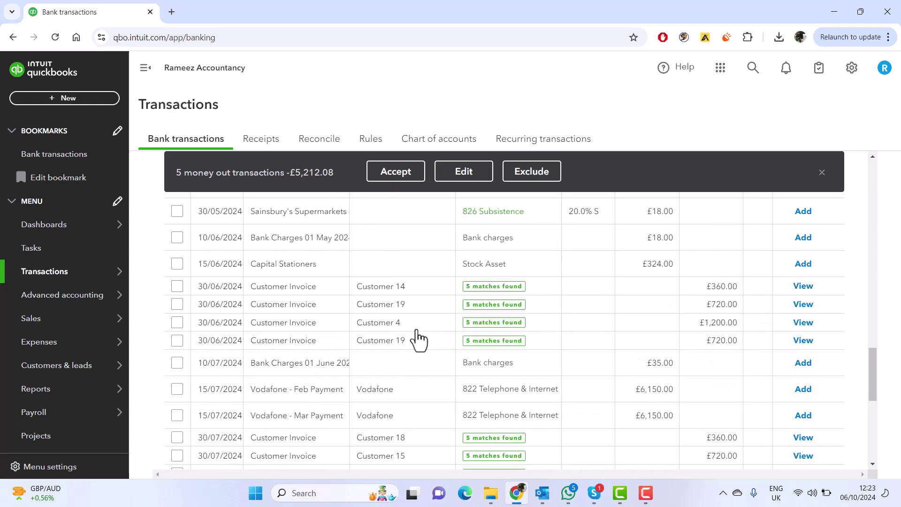
scroll(417, 338, up, 10)
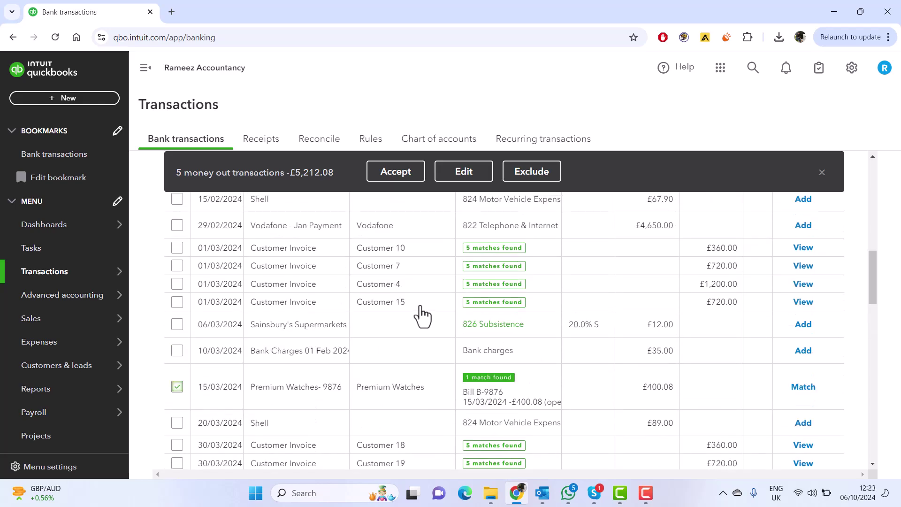
scroll(422, 316, up, 4)
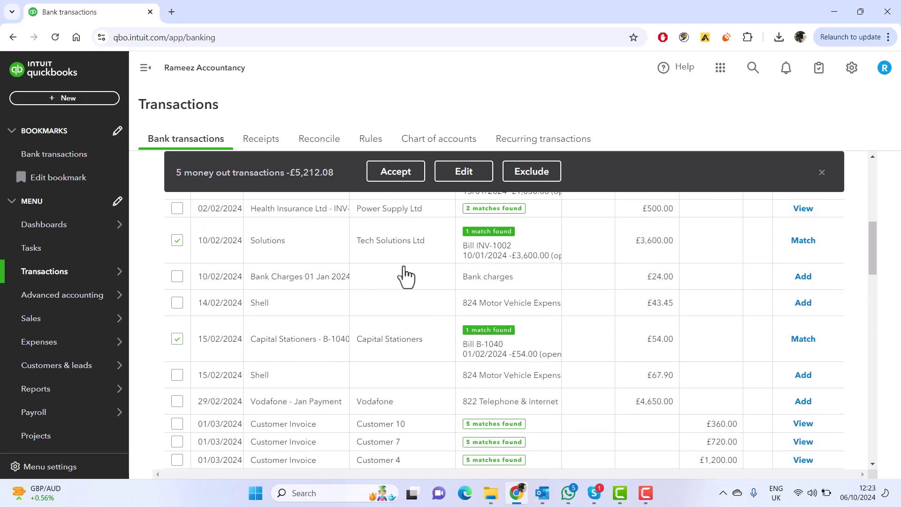
click(395, 174)
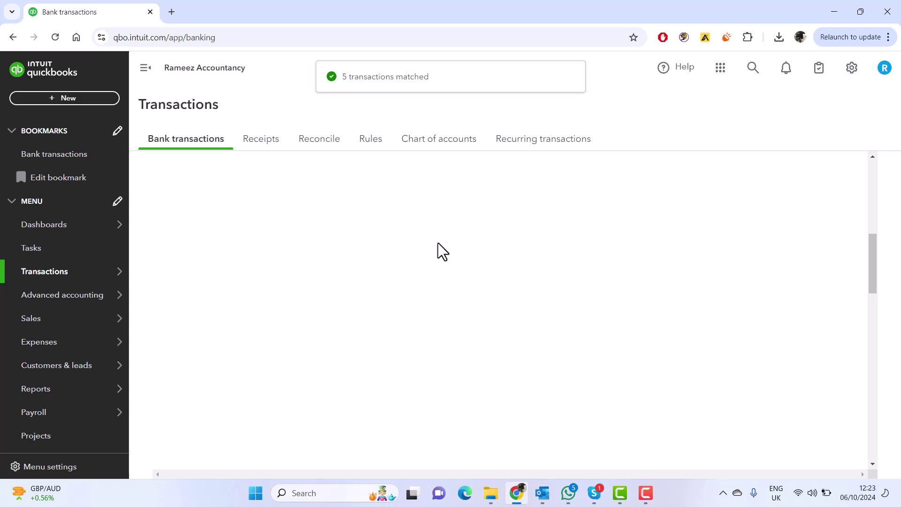
Step: Match the £640.00 Premium Watches payment of 05/01/2024 to the two journal entries of £400.00 and £240.00
scroll(624, 276, up, 1)
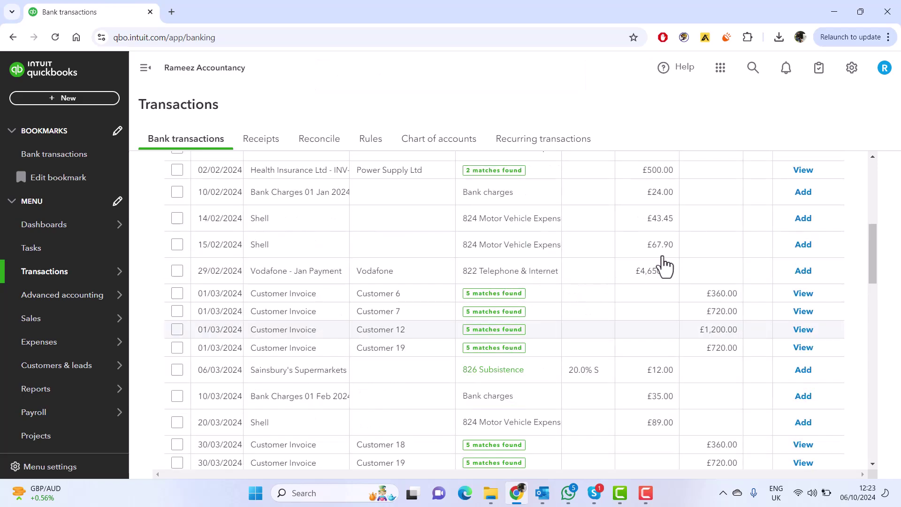
scroll(662, 257, up, 4)
scroll(672, 253, up, 3)
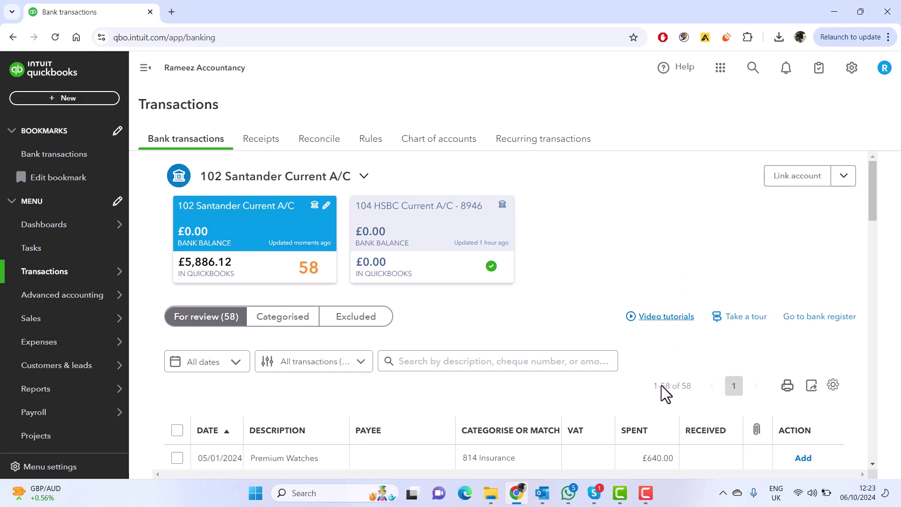
scroll(660, 384, down, 1)
scroll(655, 390, down, 2)
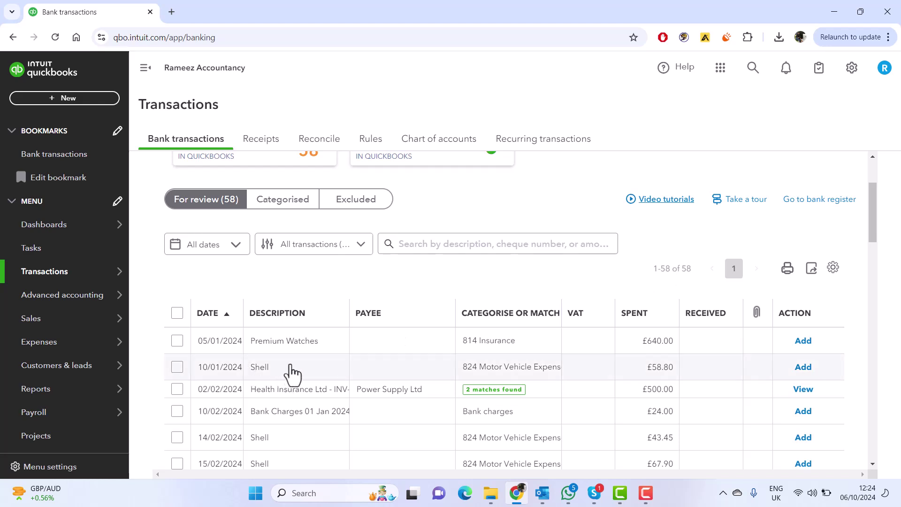
click(177, 341)
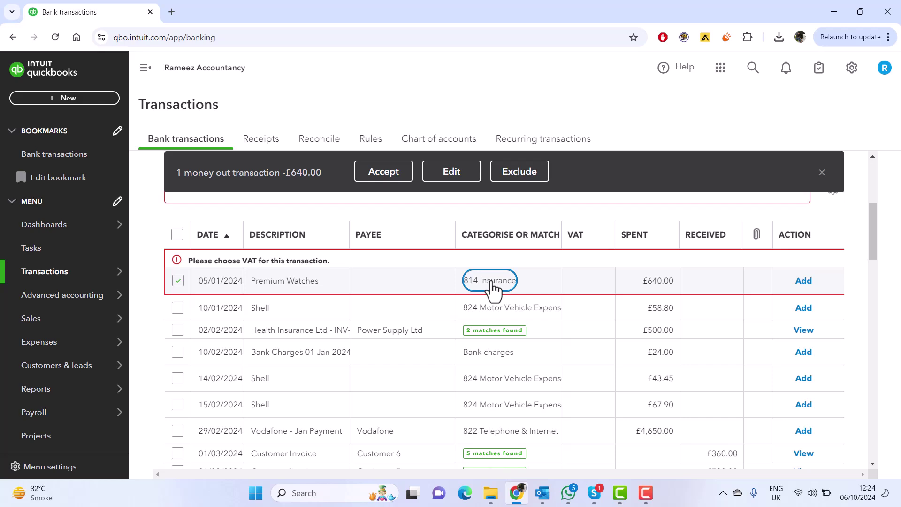
click(491, 281)
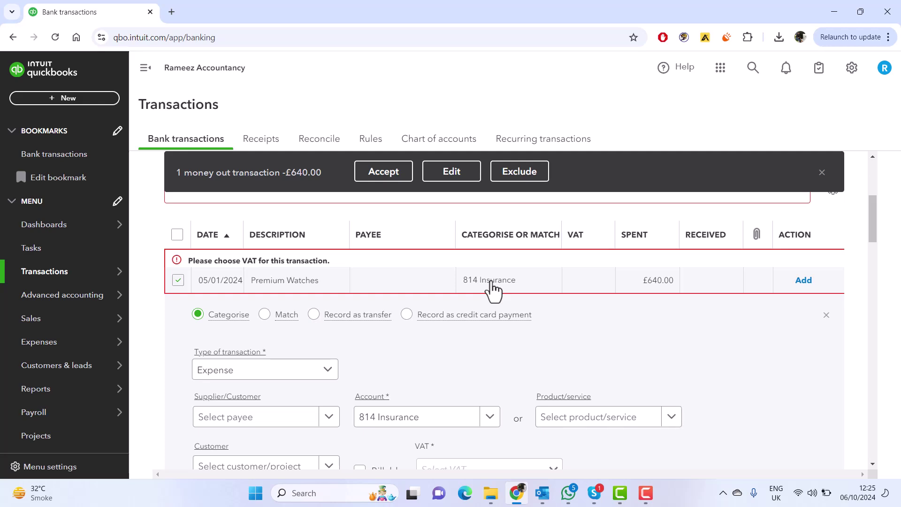
click(266, 315)
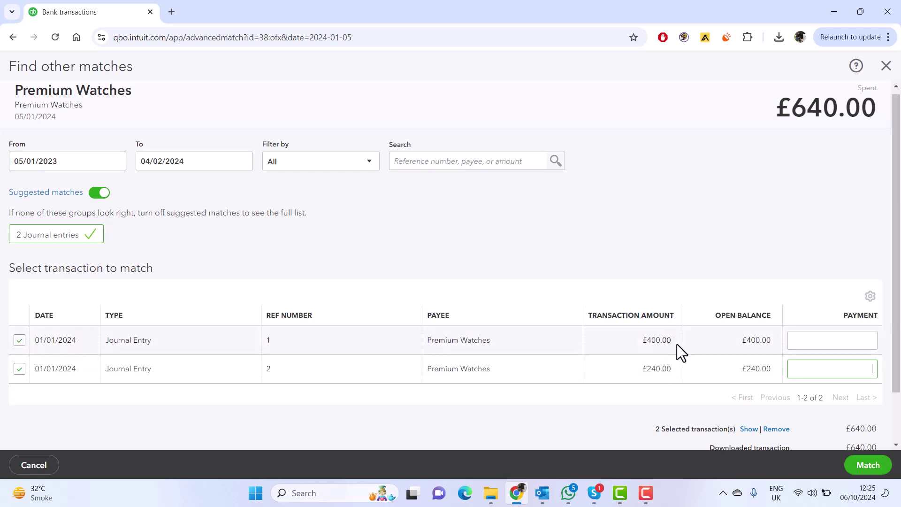
scroll(712, 354, down, 2)
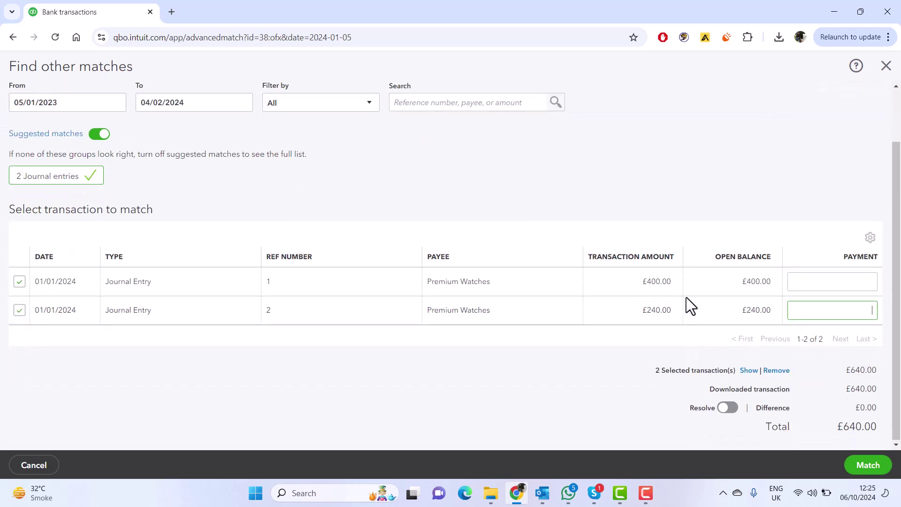
click(850, 468)
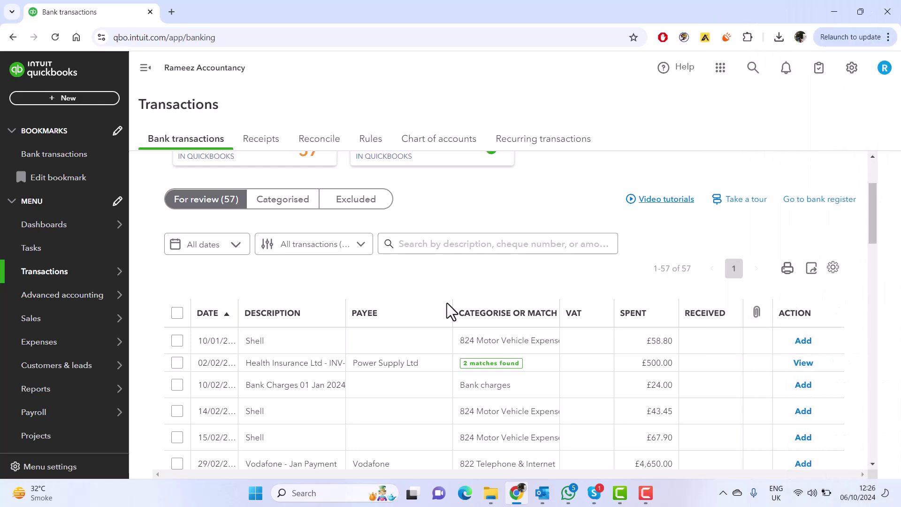
Step: Match the £500.00 Health Insurance Ltd payment to Bill INV-4001 as its bank detail states, instead of the Power Supply Ltd bill
scroll(446, 303, down, 1)
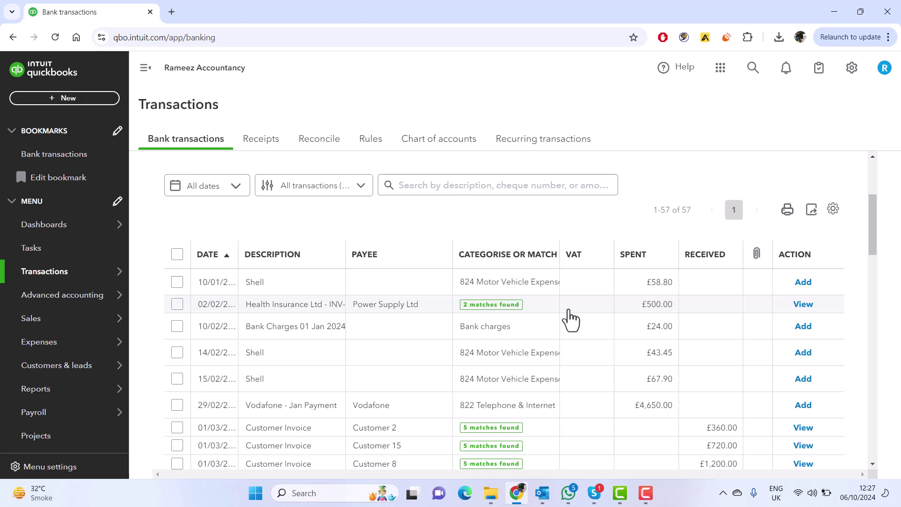
click(804, 305)
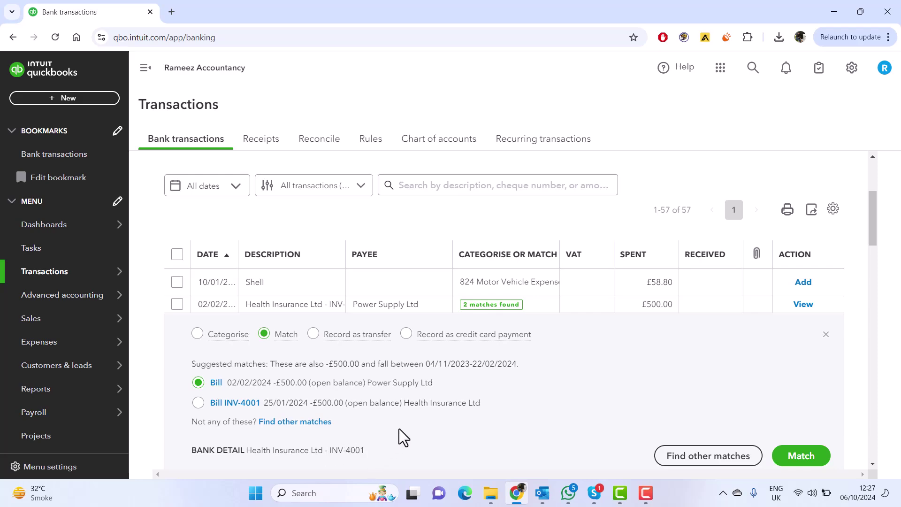
scroll(421, 419, down, 1)
scroll(484, 375, down, 1)
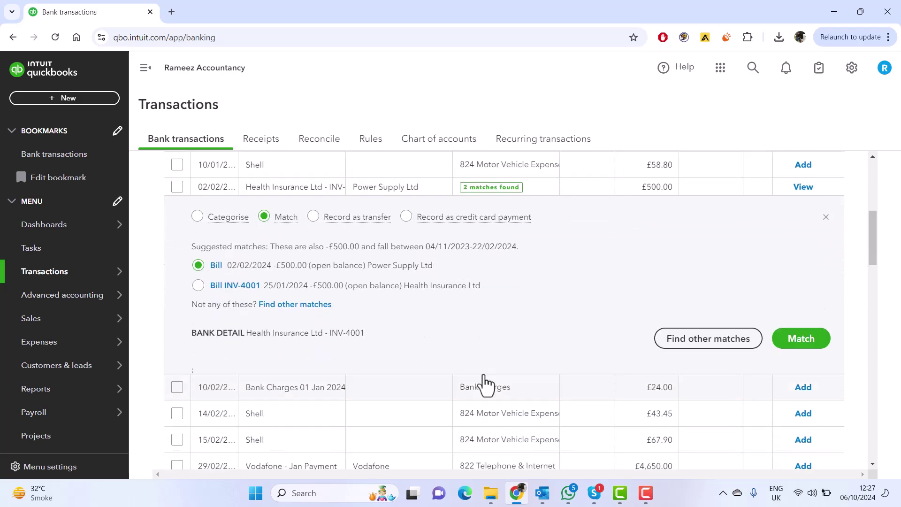
scroll(483, 374, up, 2)
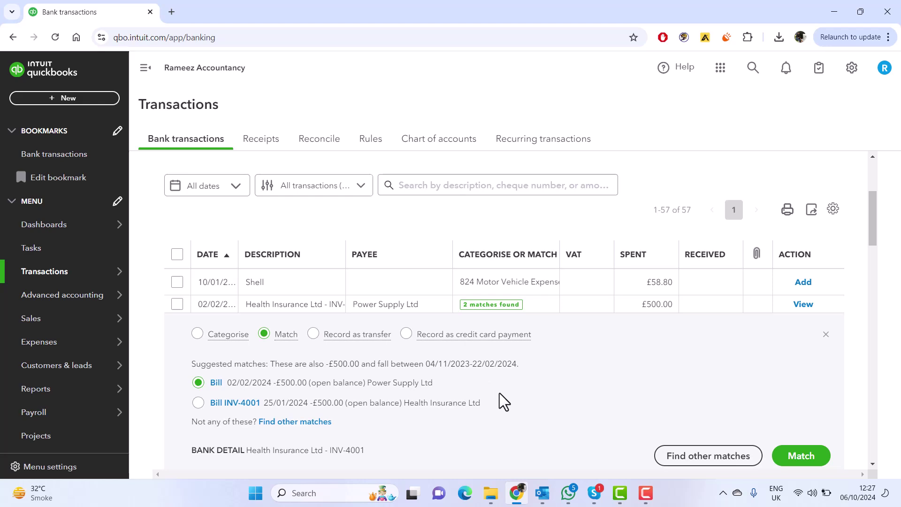
scroll(516, 399, down, 2)
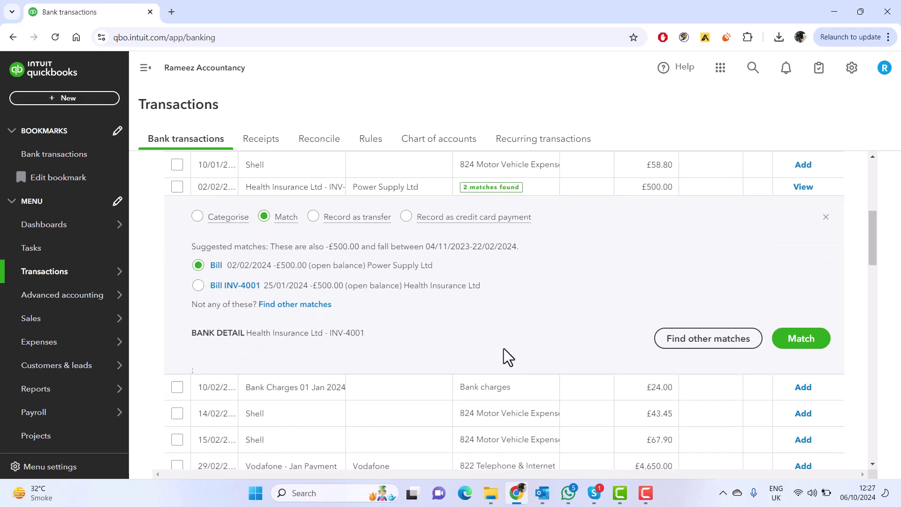
scroll(505, 328, up, 1)
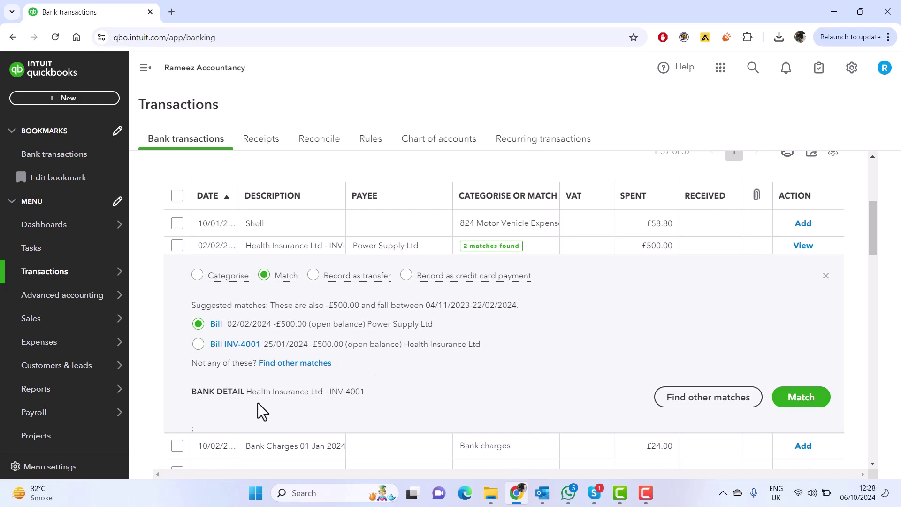
drag(247, 393, 366, 394)
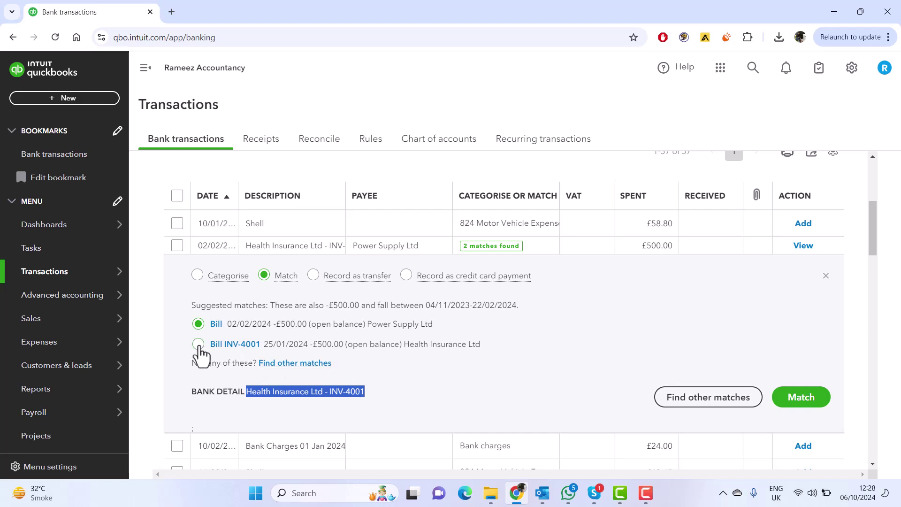
click(245, 342)
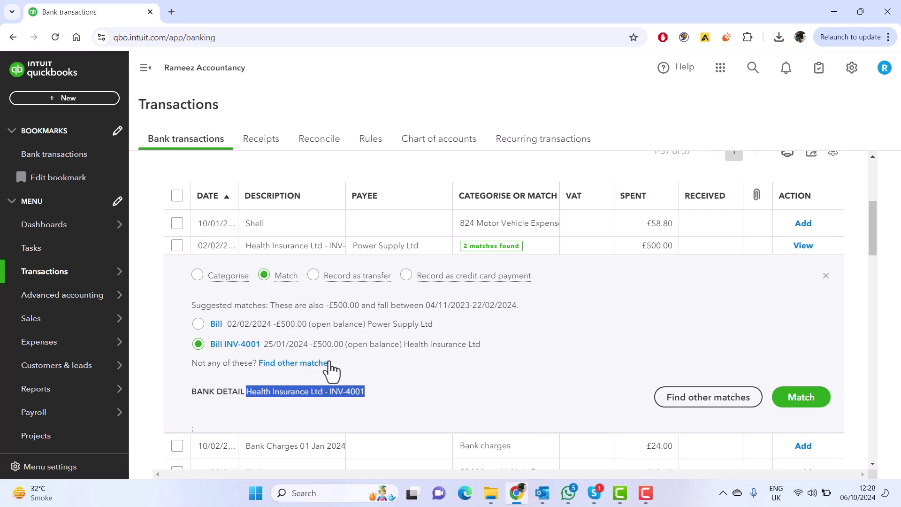
click(817, 406)
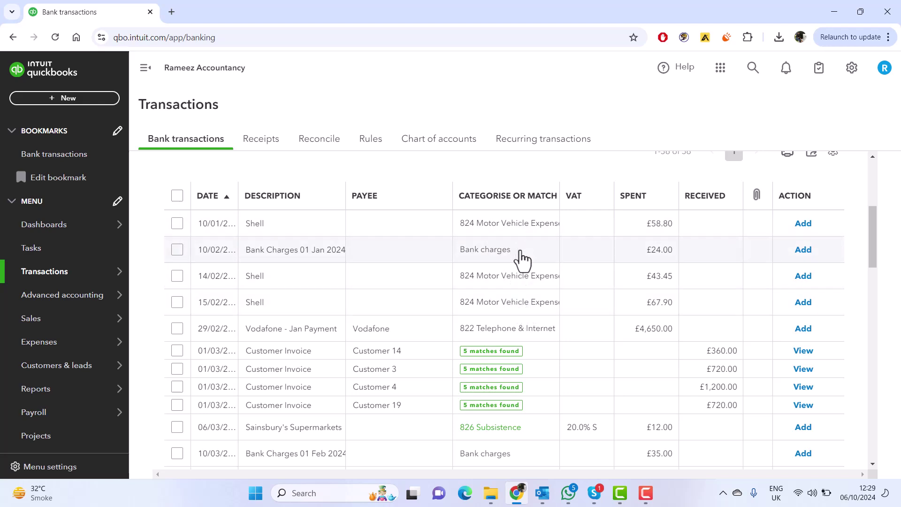
Step: Switch the £4,650.00 Vodafone - Jan Payment from categorising to matching and search its other possible matches for "vodafone"
click(535, 337)
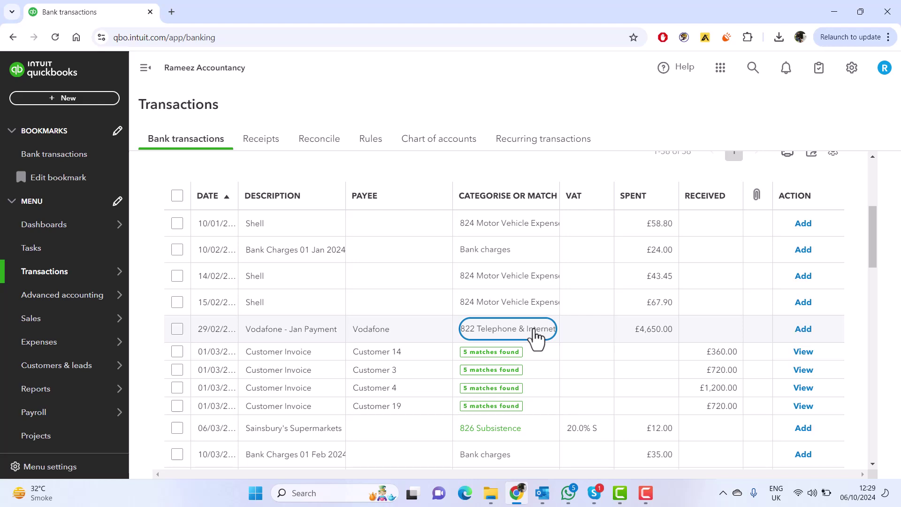
click(536, 337)
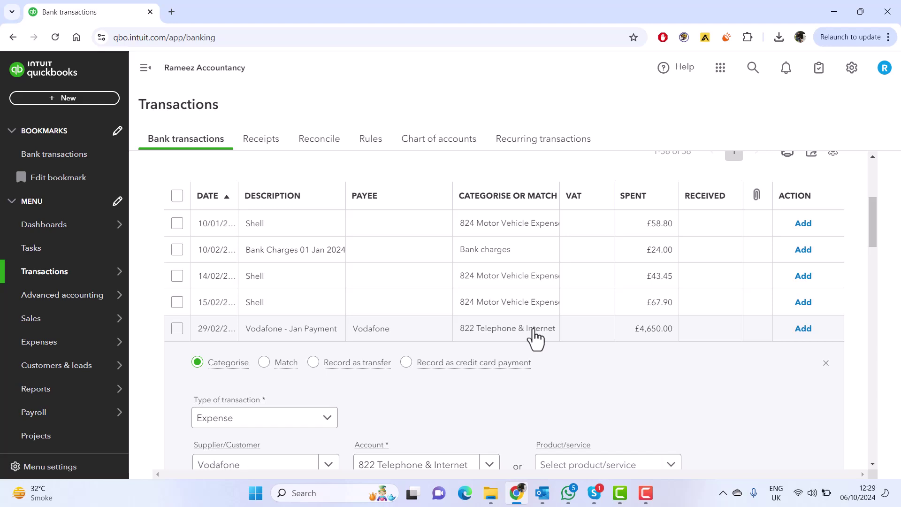
click(265, 362)
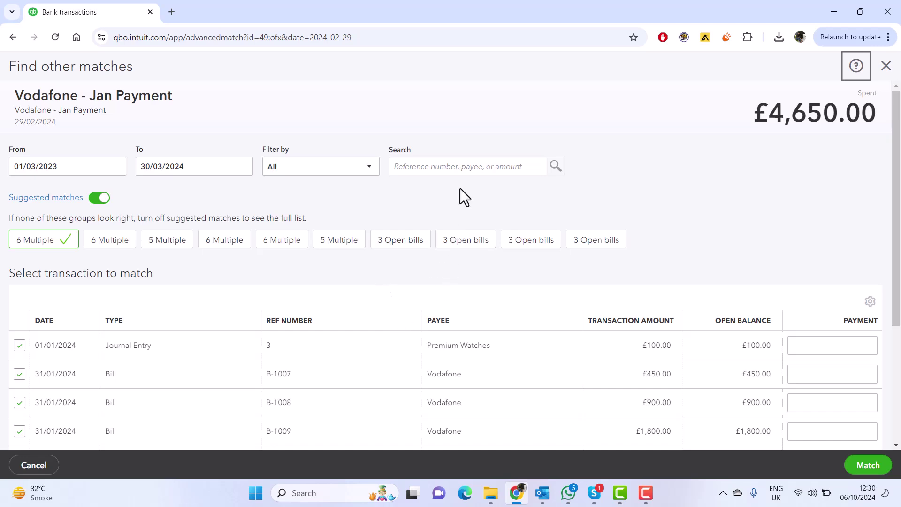
click(448, 168)
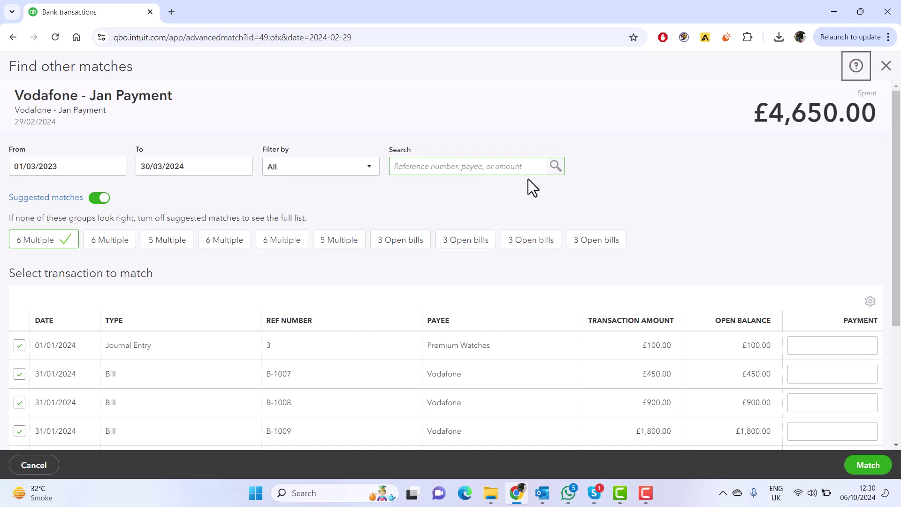
click(486, 166)
text(vod)
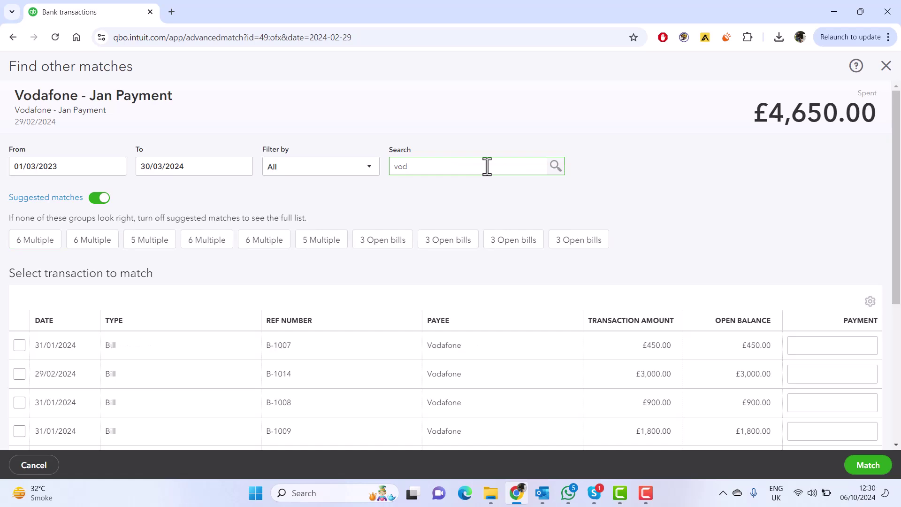
text(afone)
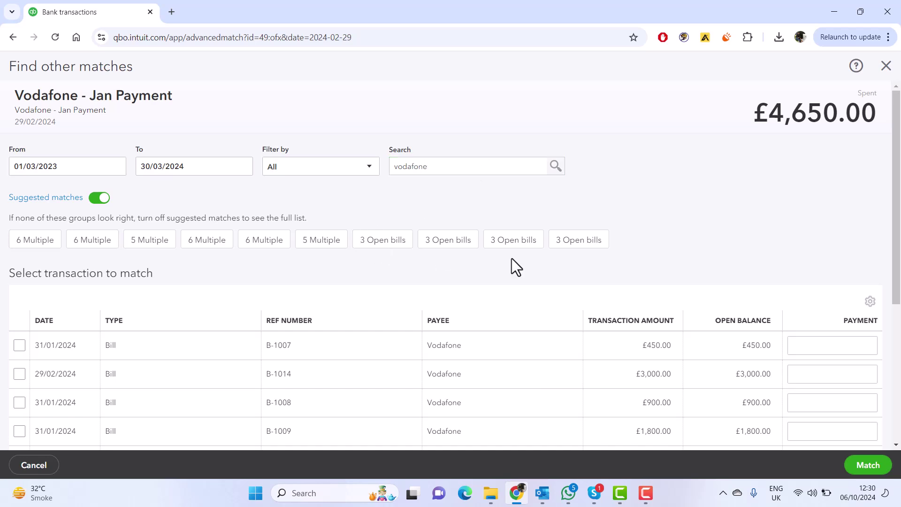
Step: Match the £4,650.00 Vodafone payment to the four 31/01/2024 bills B-1007, B-1008, B-1009 and B-1010
scroll(345, 331, down, 1)
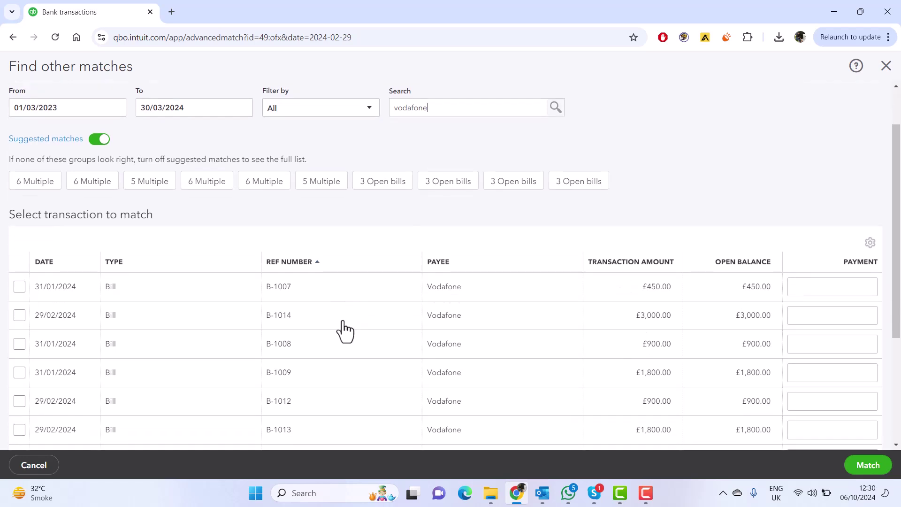
scroll(411, 315, down, 3)
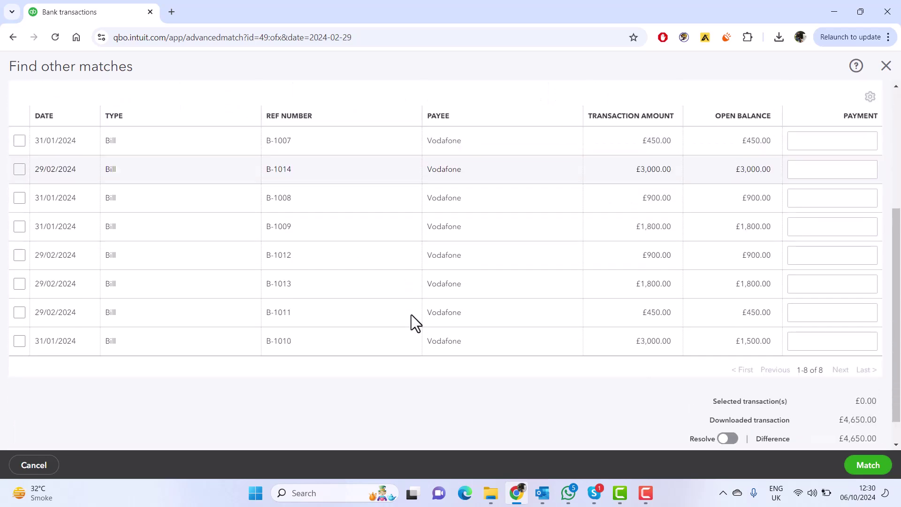
scroll(411, 314, up, 1)
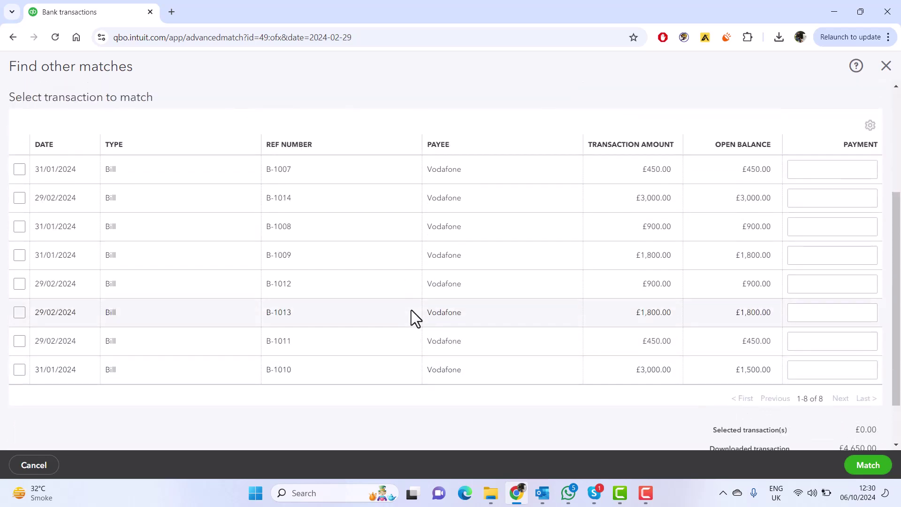
scroll(411, 311, up, 1)
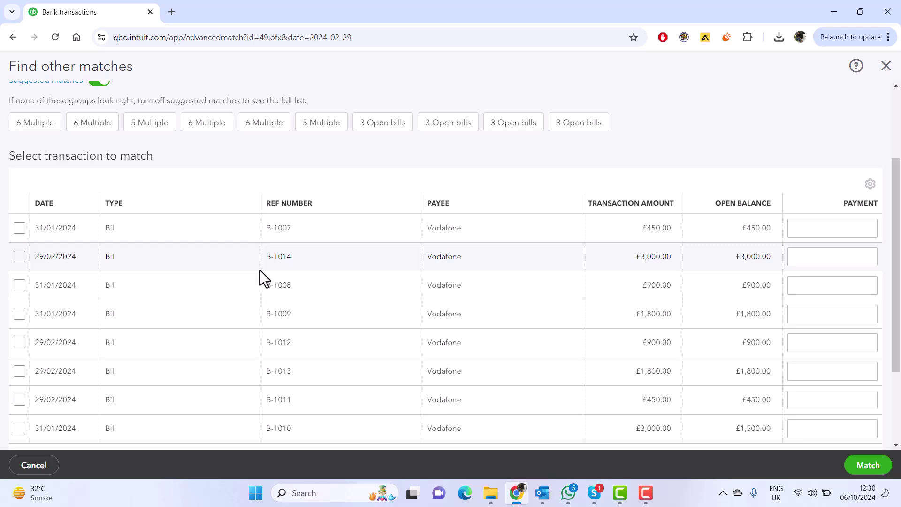
click(19, 228)
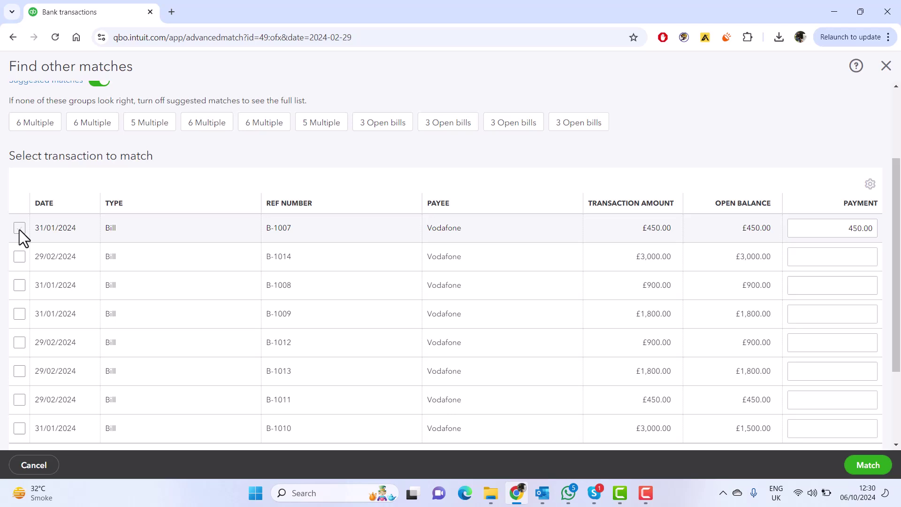
click(19, 285)
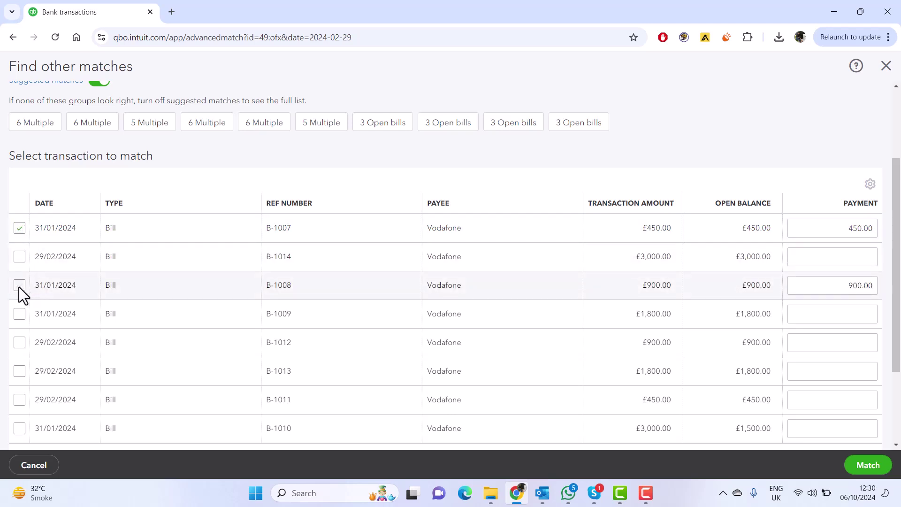
click(20, 314)
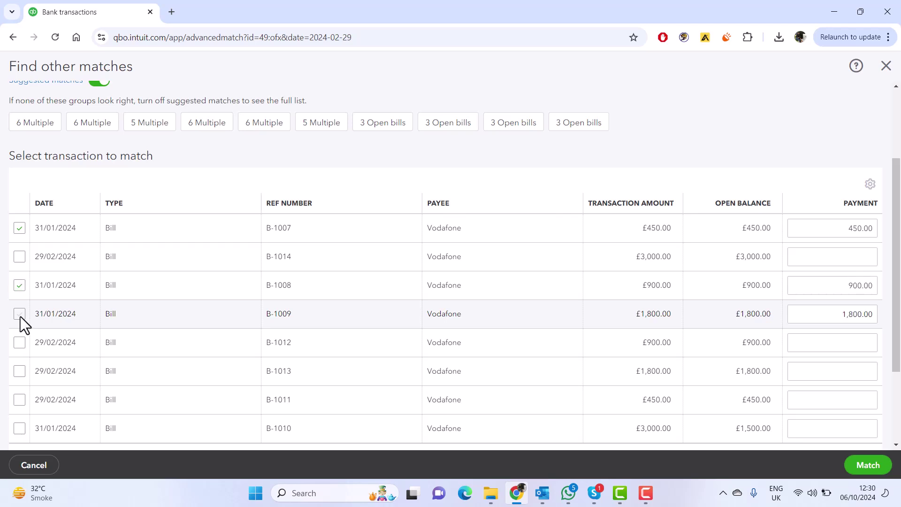
click(18, 428)
scroll(780, 321, down, 1)
scroll(780, 323, down, 1)
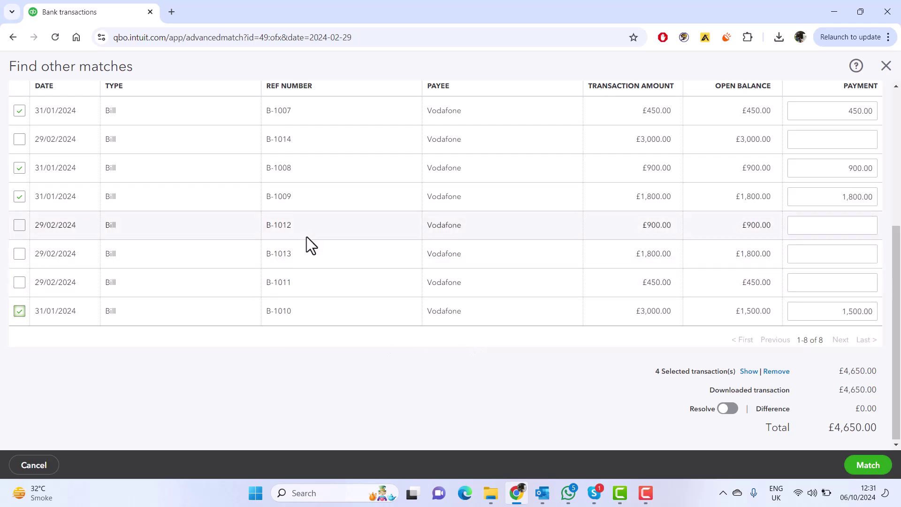
scroll(306, 236, up, 3)
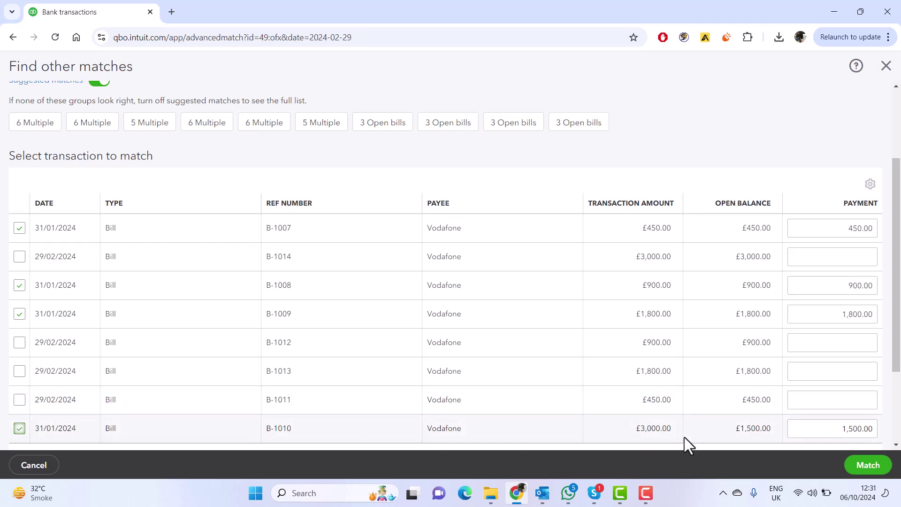
scroll(650, 354, down, 3)
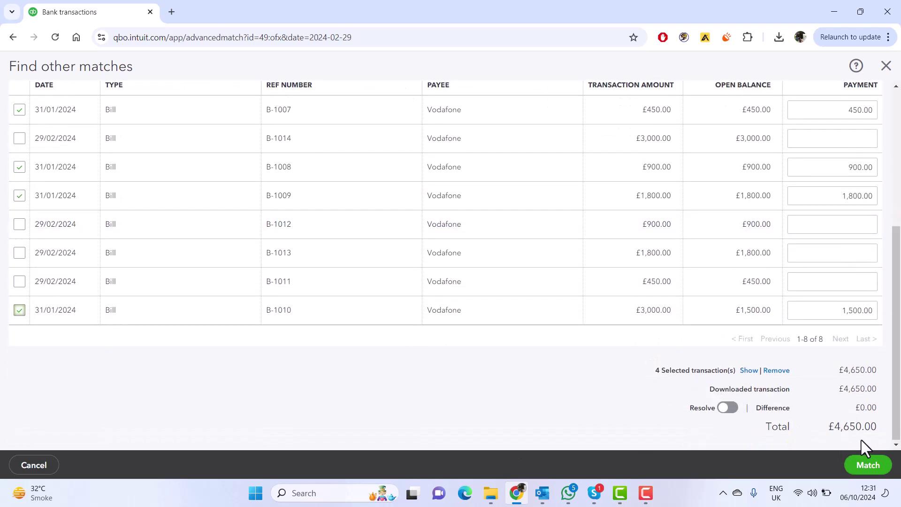
click(876, 467)
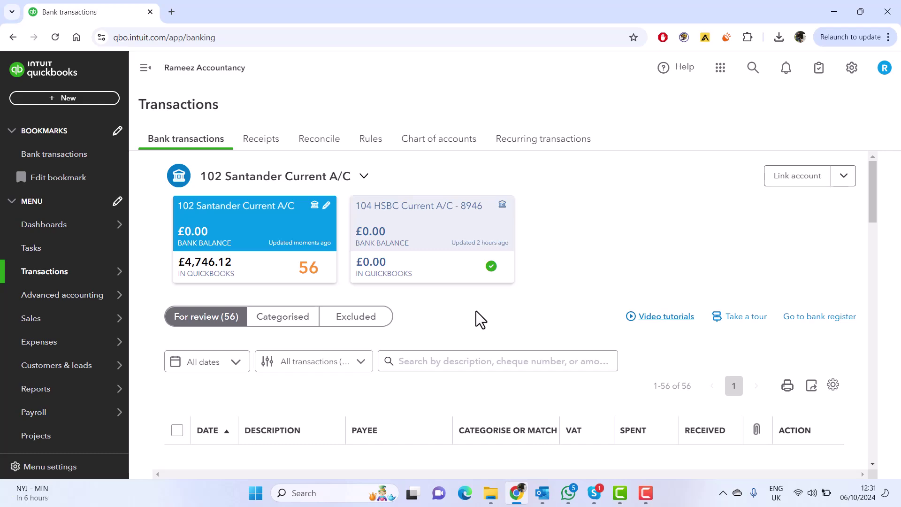
Step: Match the £360.00 customer receipt of 01/03/2024 to Customer 10's Invoice 1060 from its bank detail, found by searching other matches for 1060
scroll(475, 311, down, 2)
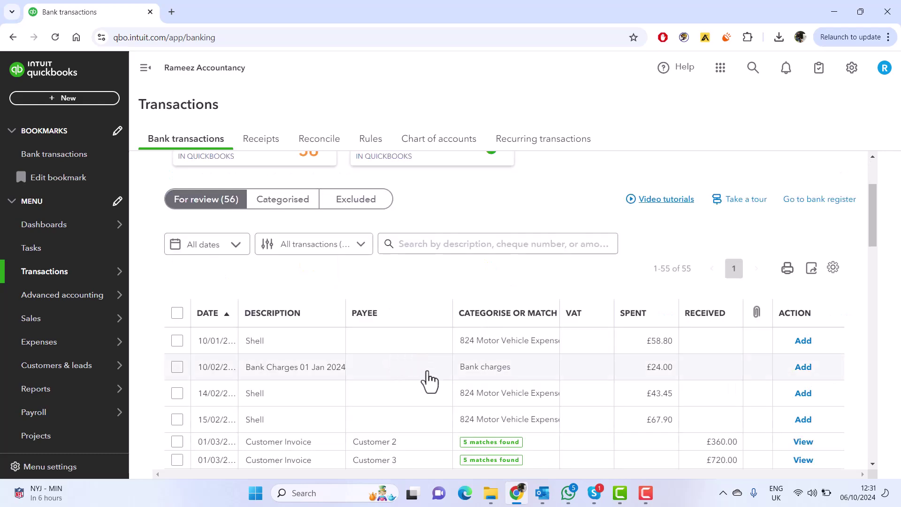
scroll(428, 378, down, 2)
scroll(428, 378, down, 1)
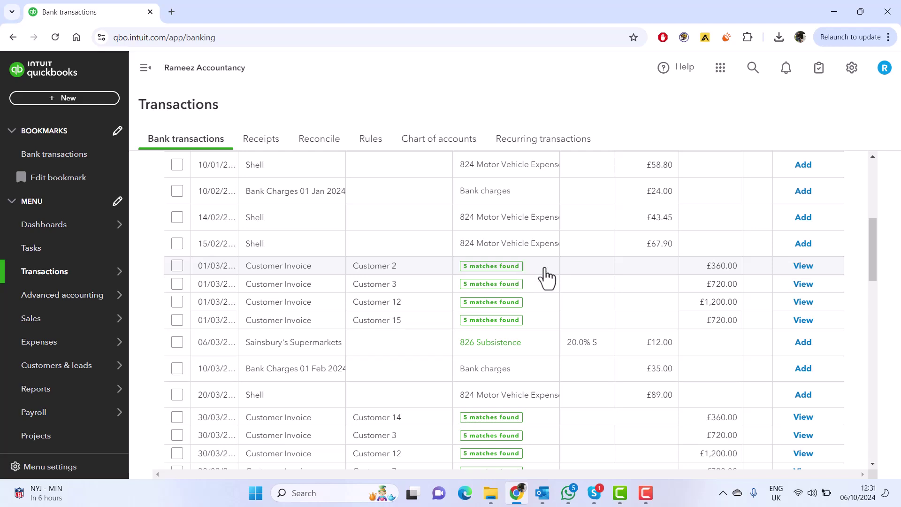
click(798, 266)
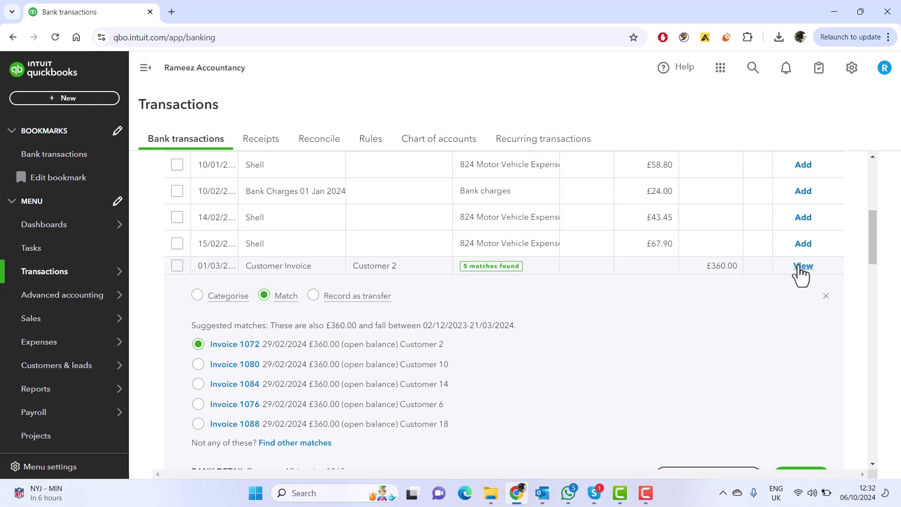
scroll(362, 375, down, 1)
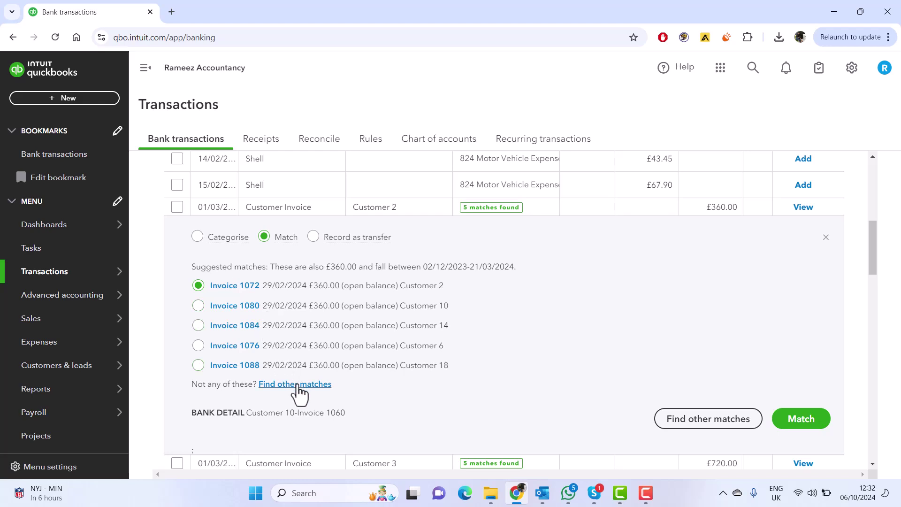
click(674, 432)
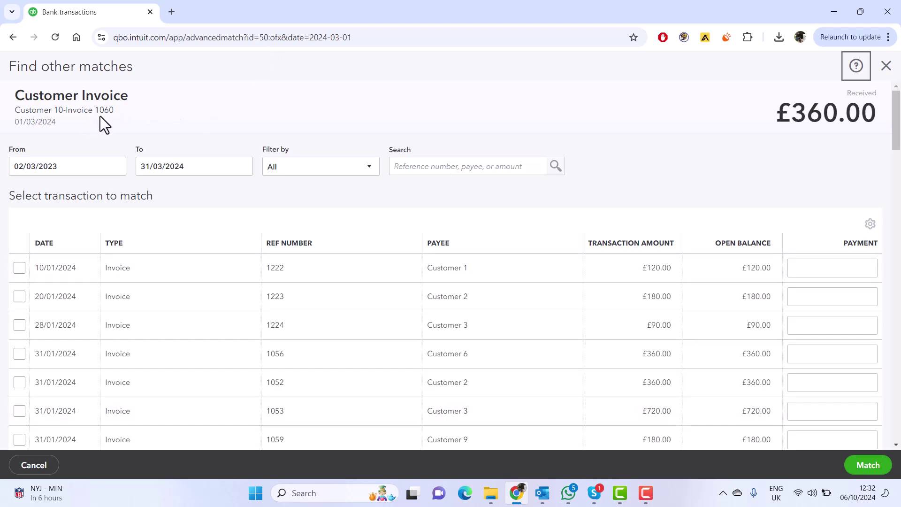
click(450, 166)
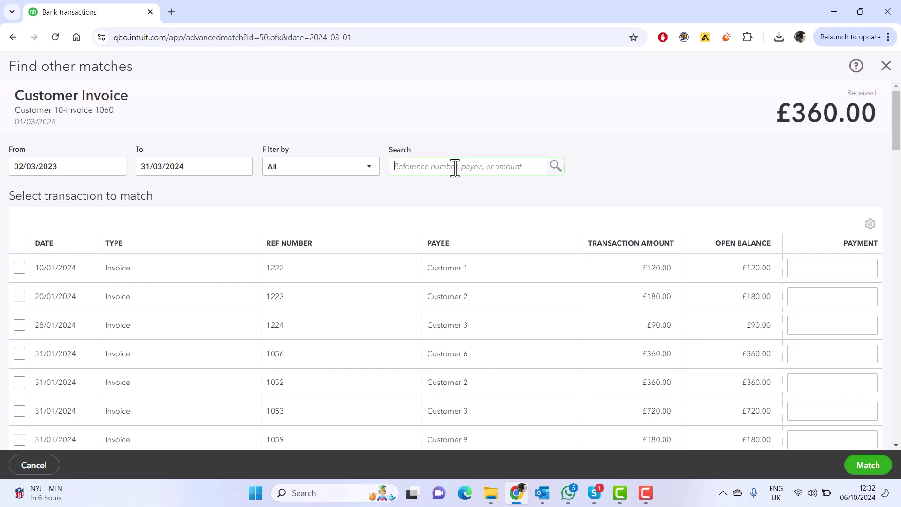
text(1060)
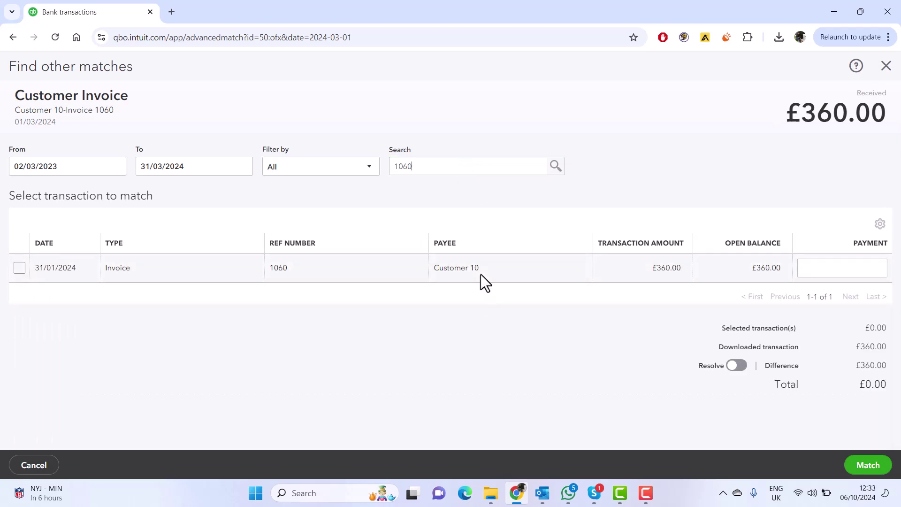
click(19, 268)
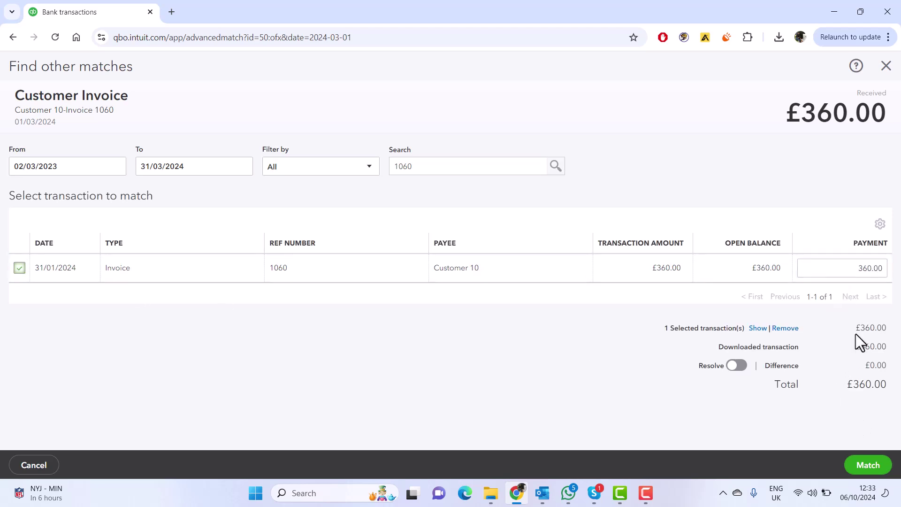
click(867, 465)
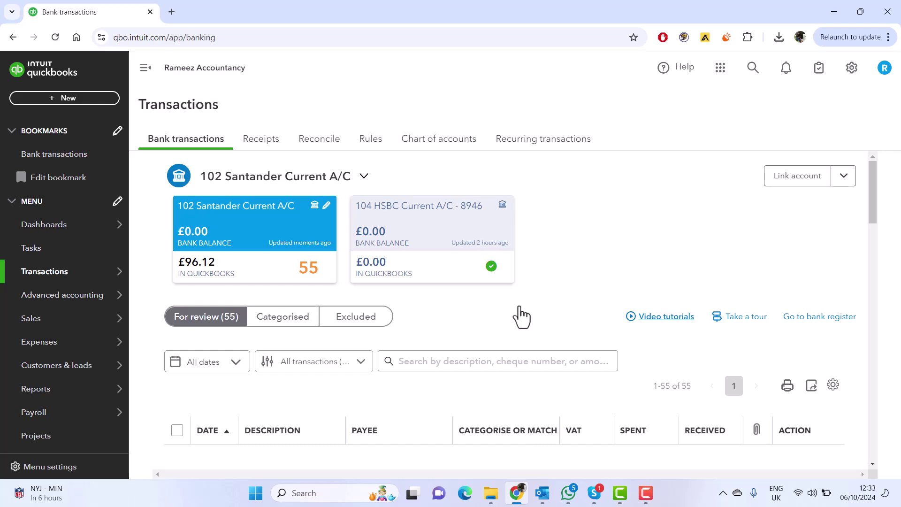
Step: Match the £720.00 receipt with bank detail Customer 11-Invoice 1061 to Invoice 1061, found by searching other matches for 1061
scroll(520, 314, down, 3)
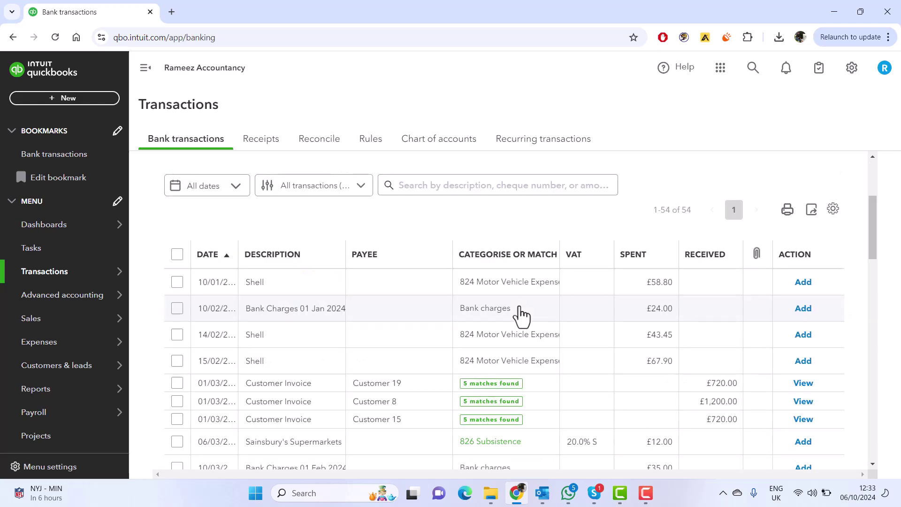
scroll(520, 315, down, 1)
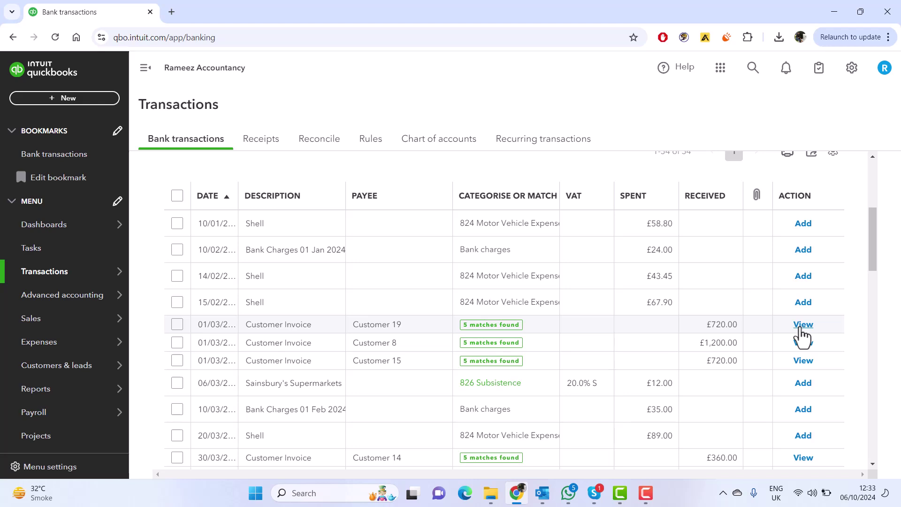
click(801, 325)
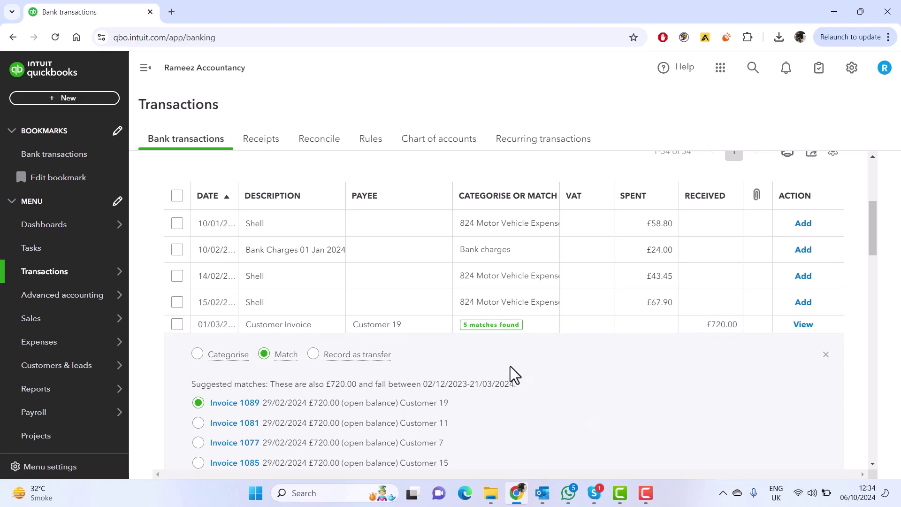
scroll(519, 373, down, 1)
scroll(438, 398, down, 1)
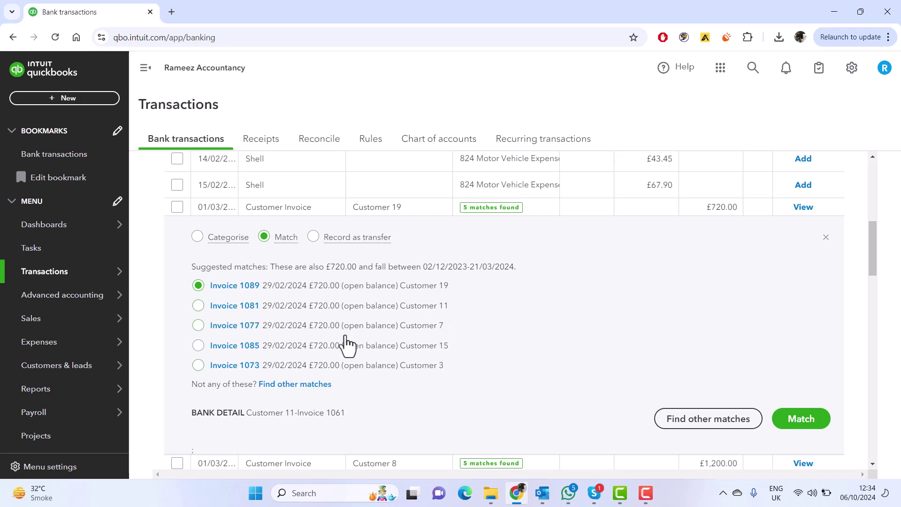
click(693, 426)
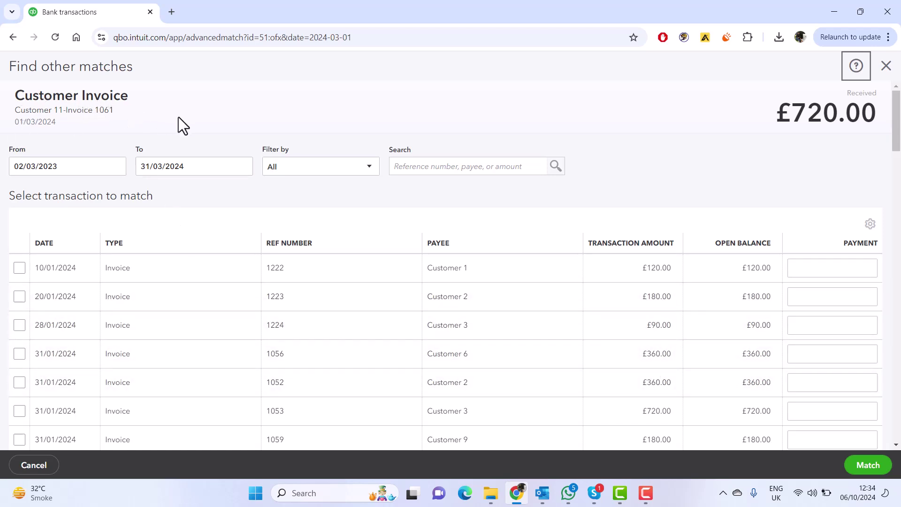
click(432, 167)
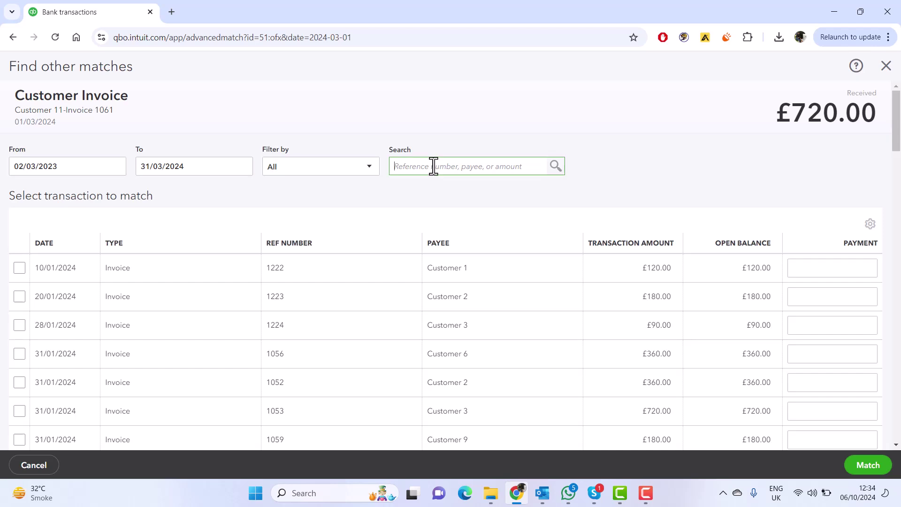
text(1061)
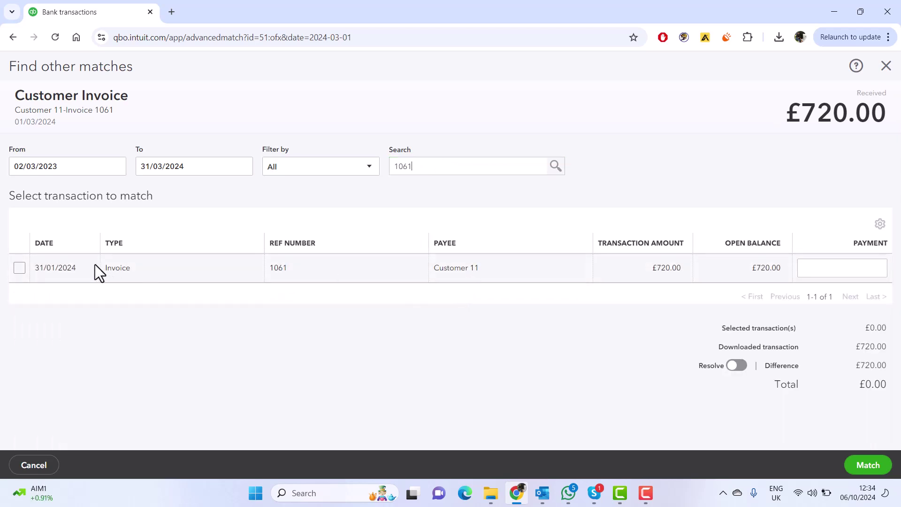
click(19, 268)
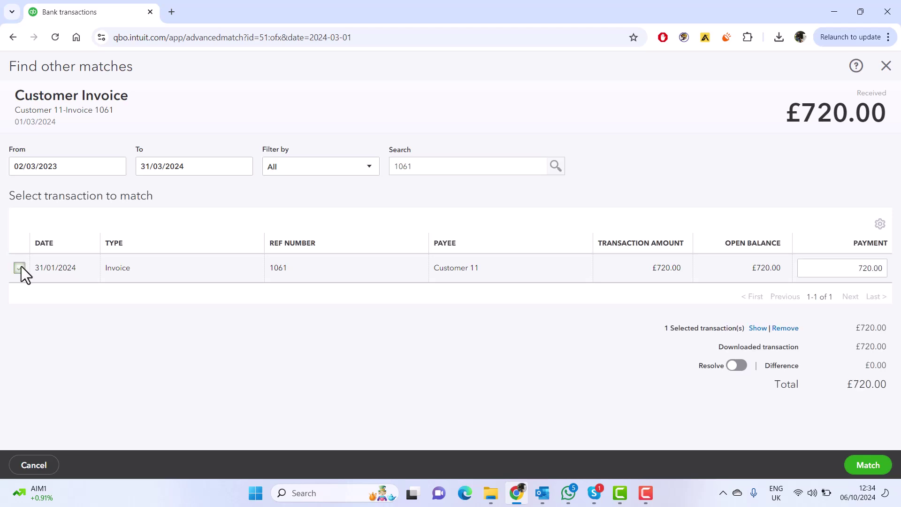
click(867, 467)
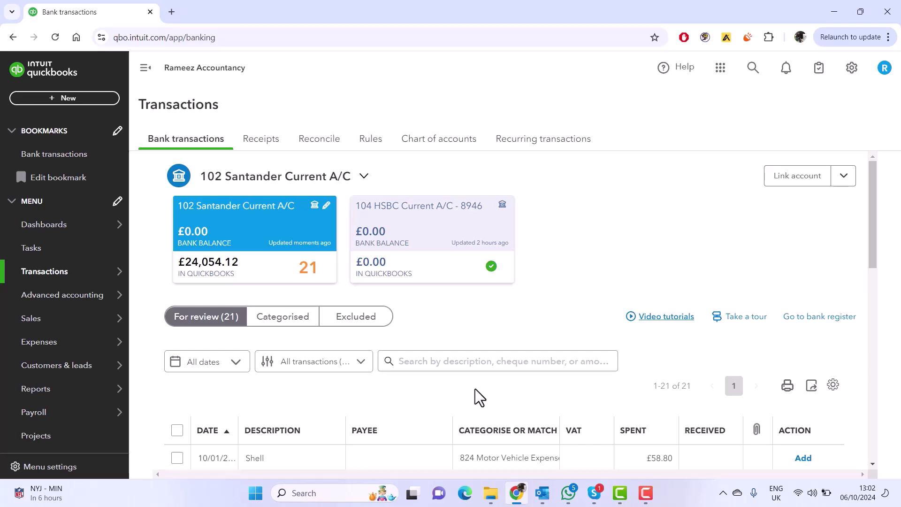
Step: Switch the £4,800.00 Customer Jan April receipt to matching and search its other possible matches for "Customer 16"
scroll(435, 393, down, 5)
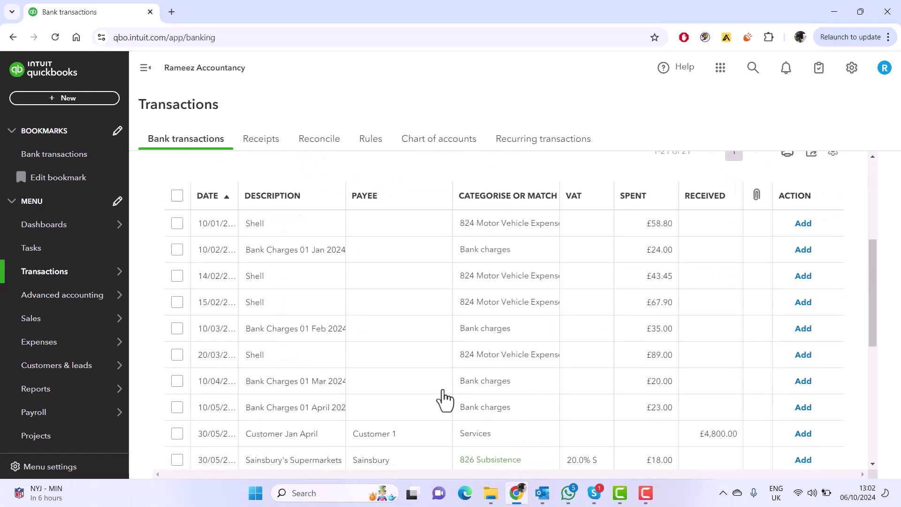
scroll(428, 366, down, 1)
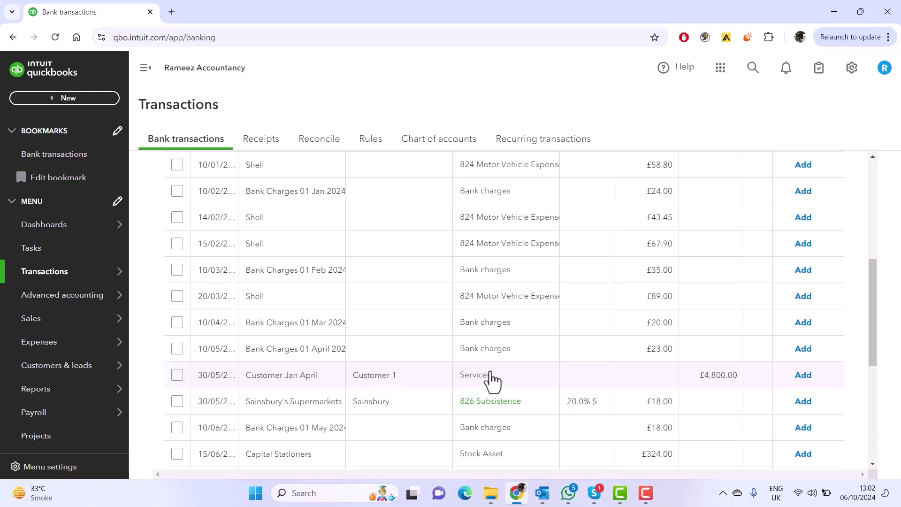
scroll(518, 379, up, 1)
scroll(517, 379, down, 1)
click(493, 381)
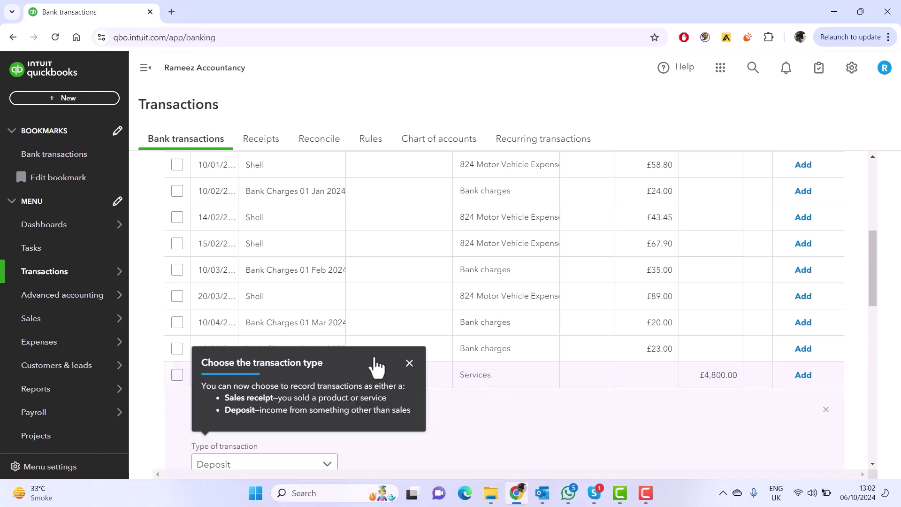
click(412, 366)
scroll(413, 374, down, 3)
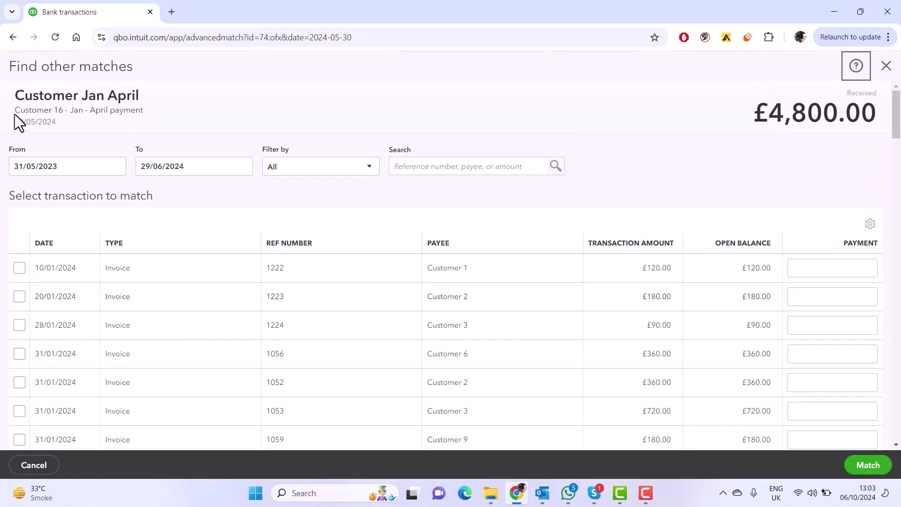
drag(16, 110, 145, 113)
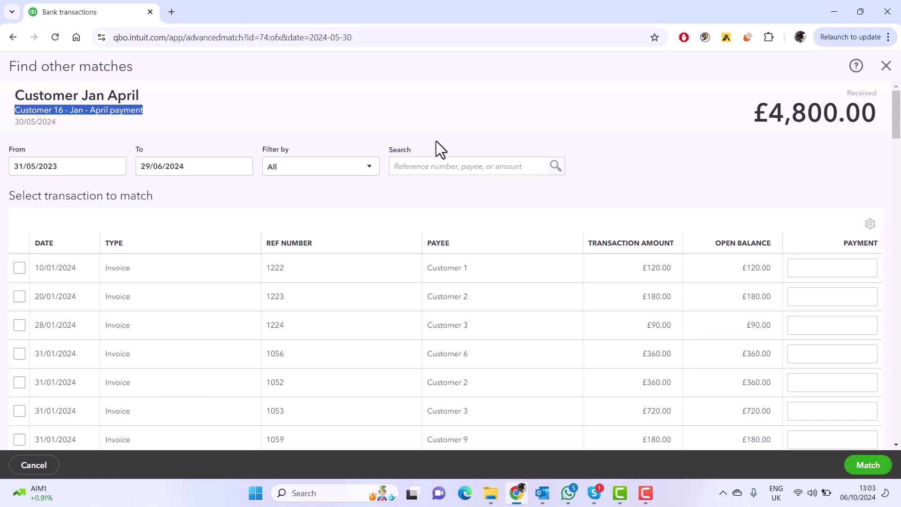
click(480, 167)
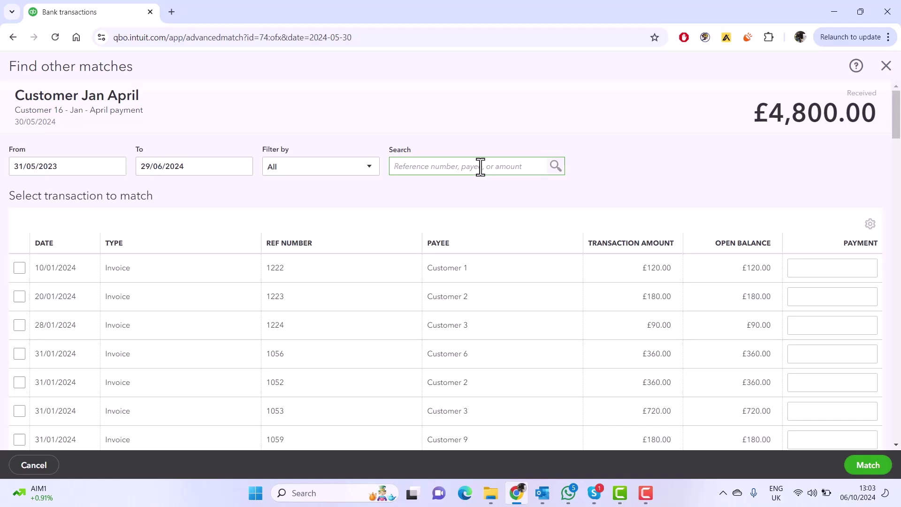
text(Custo)
text(mer 16)
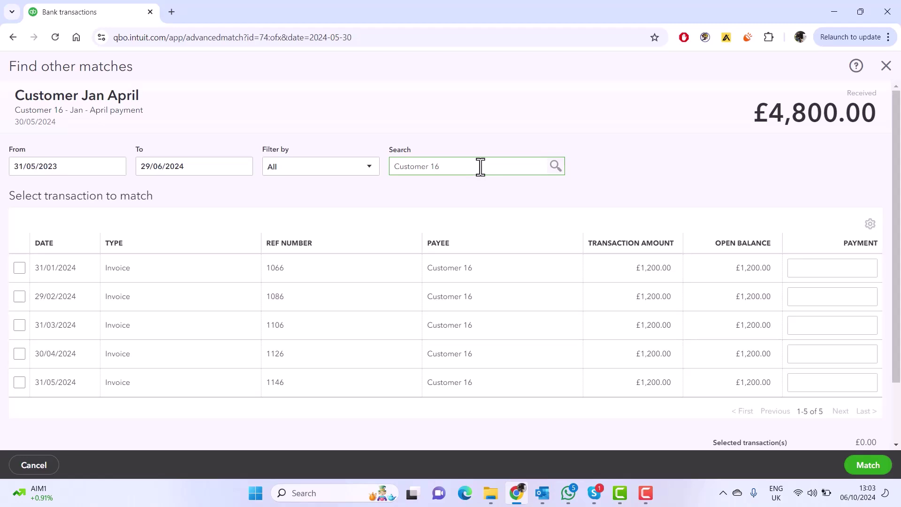
Step: Match the £4,800.00 receipt to Customer 16's January to April 2024 invoices 1066, 1086, 1106 and 1126
click(20, 267)
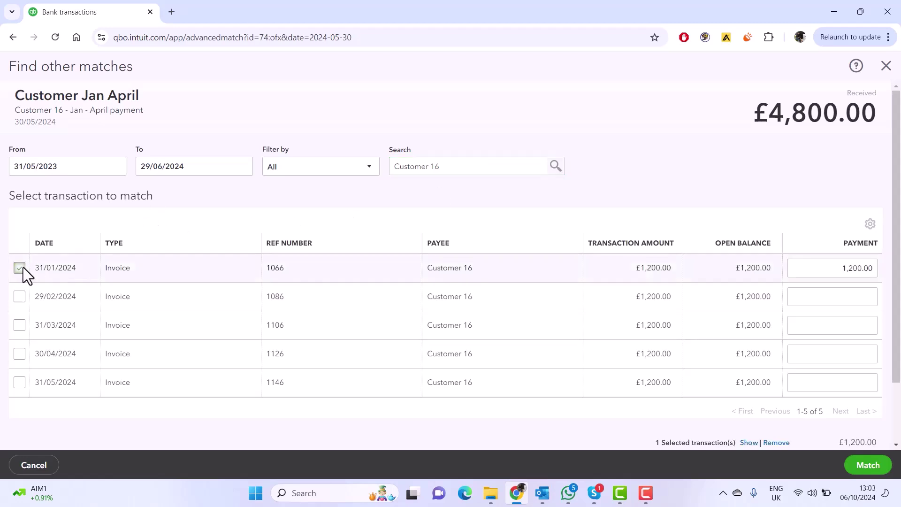
click(19, 296)
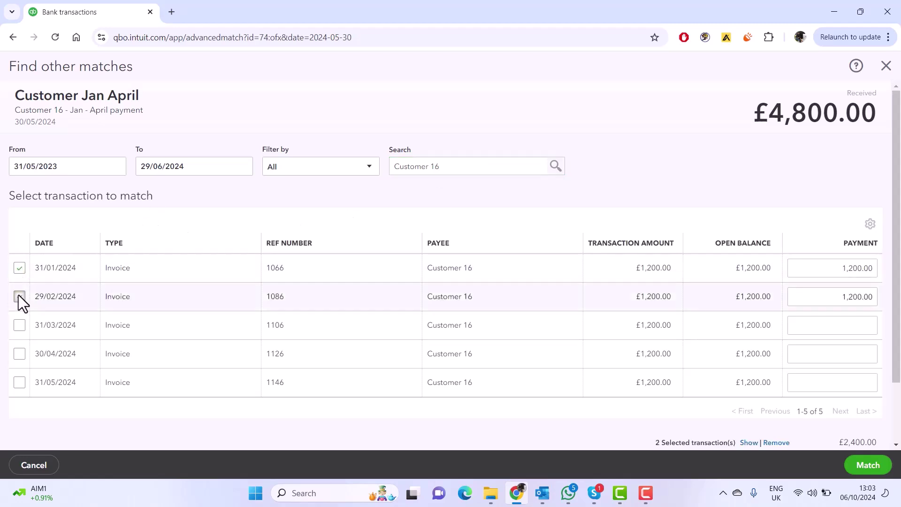
click(20, 322)
click(19, 354)
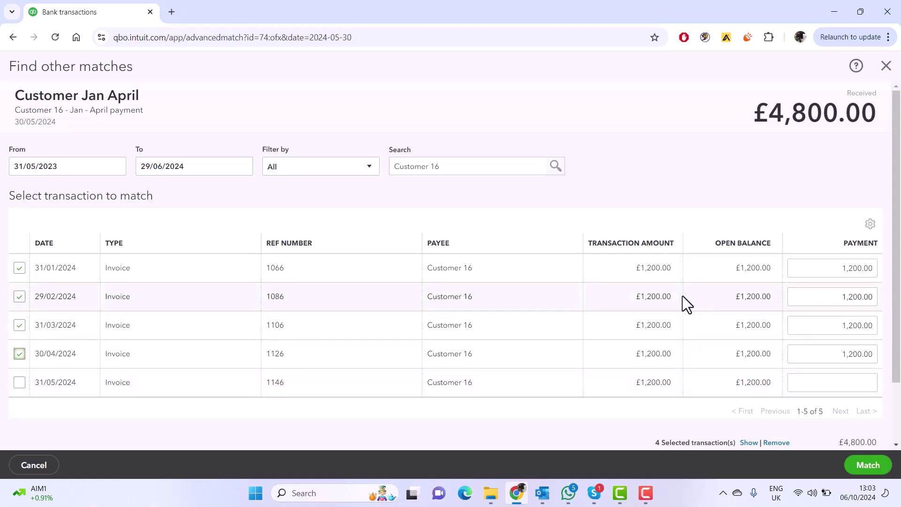
scroll(682, 295, down, 2)
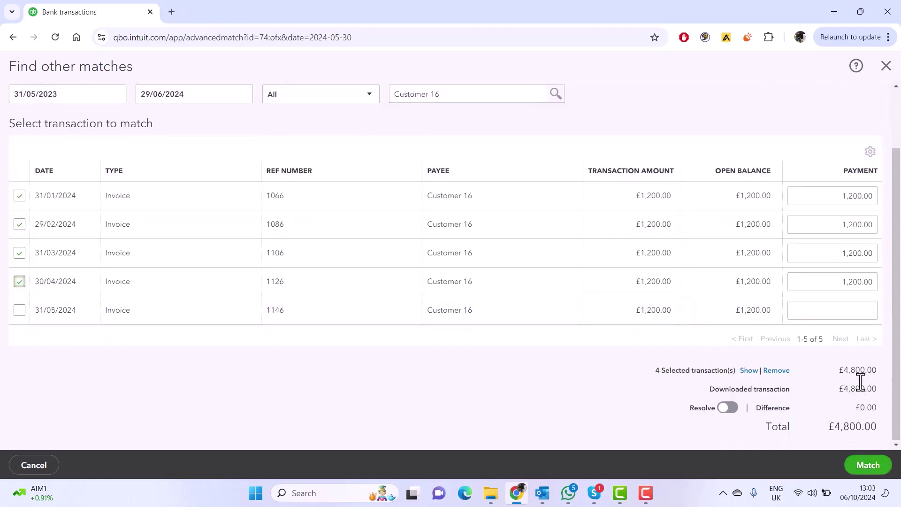
click(863, 469)
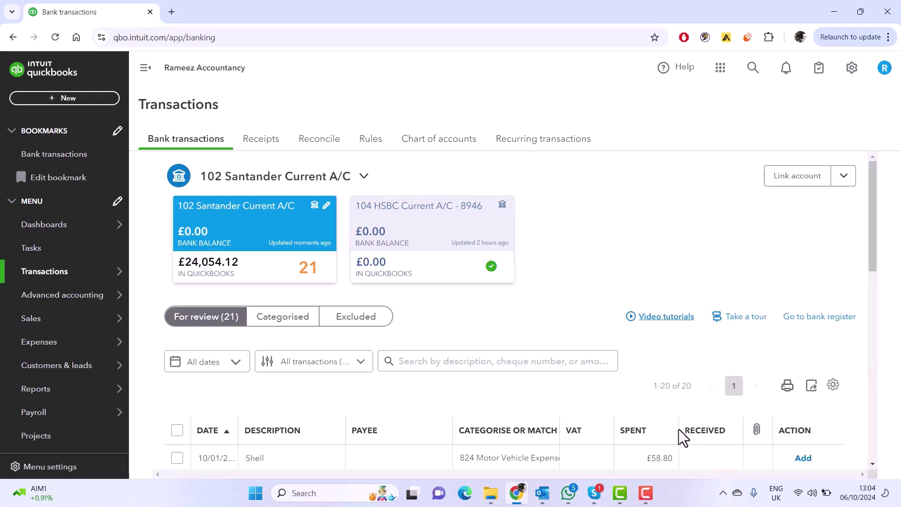
Step: Switch the £1,320.00 receipt of 30/09/2024 to matching and search its other possible matches for "Customer 1"
scroll(441, 399, down, 2)
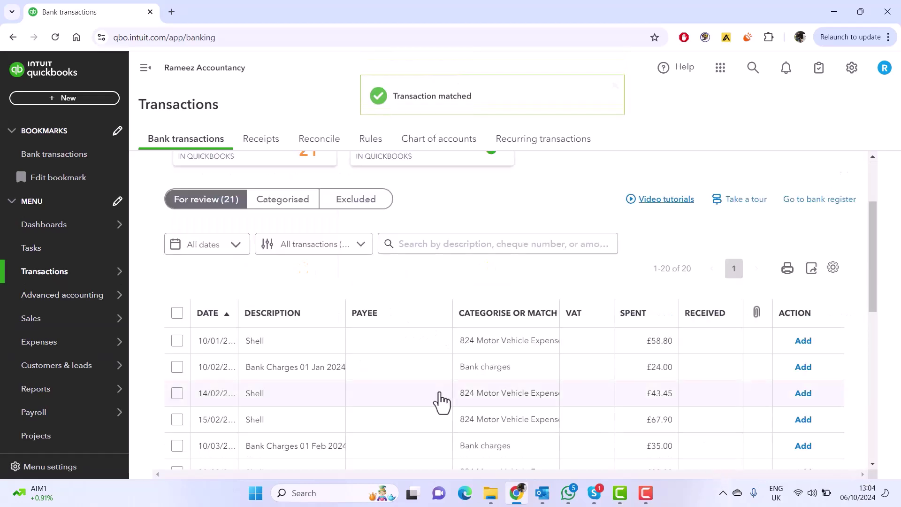
scroll(440, 401, down, 5)
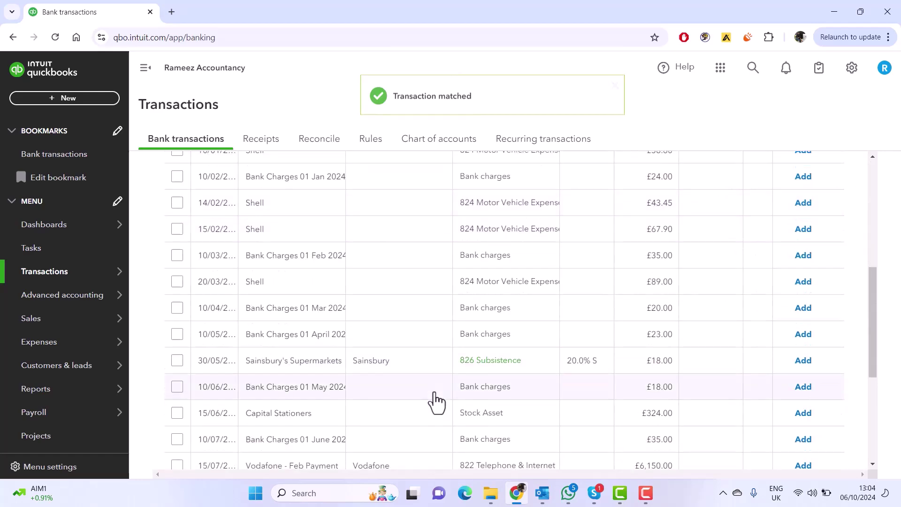
scroll(435, 402, down, 2)
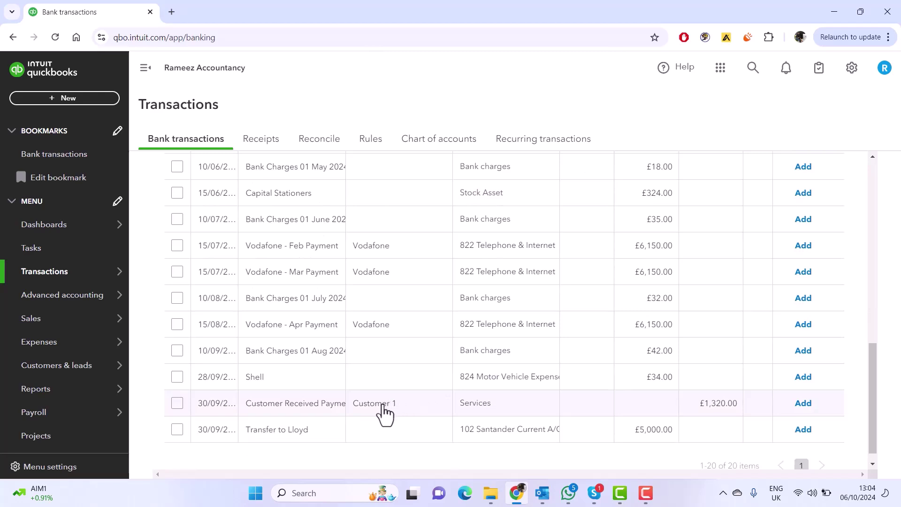
click(499, 414)
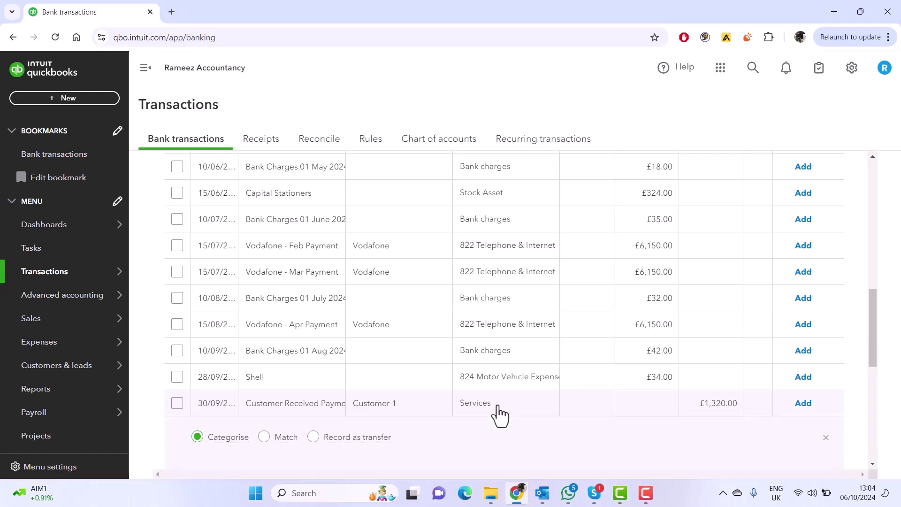
click(265, 436)
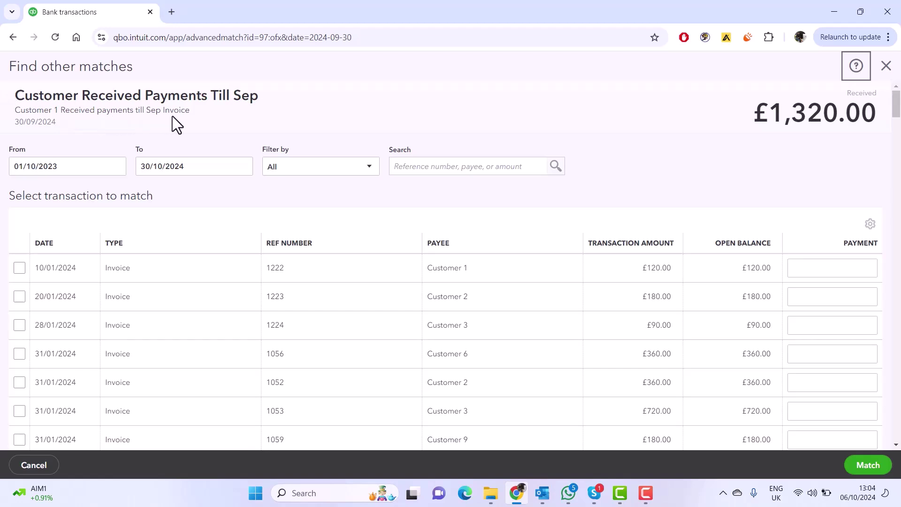
click(434, 162)
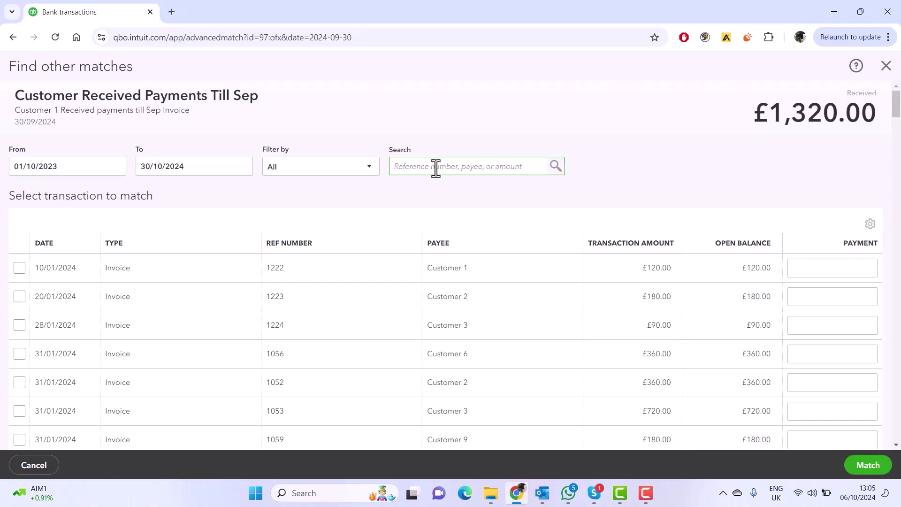
text(Customer 1)
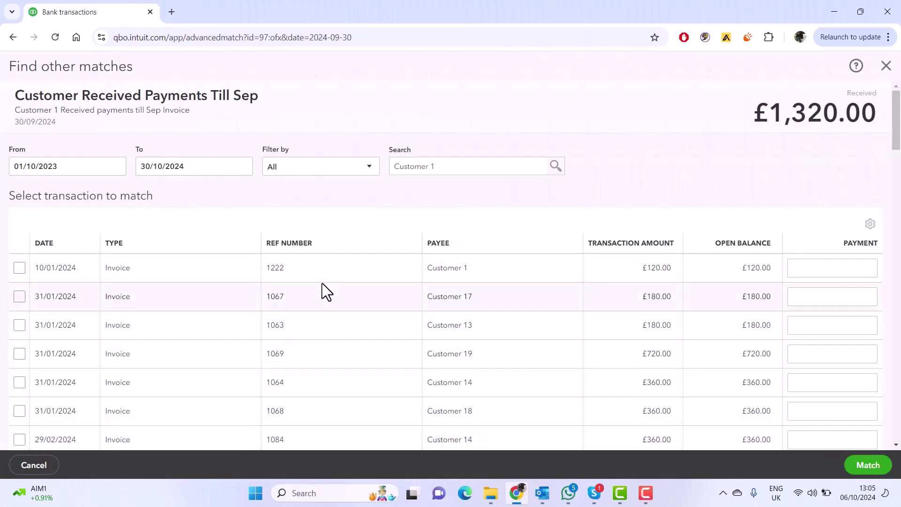
Step: Select Customer 1's invoices 1222 of 10/01/2024 and 1131 of 31/05/2024 for the £1,320.00 receipt
click(19, 270)
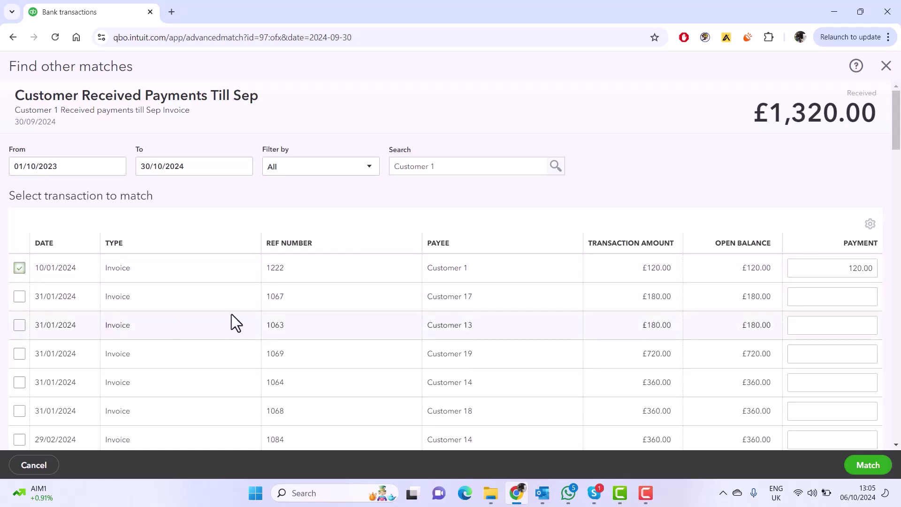
scroll(444, 315, down, 5)
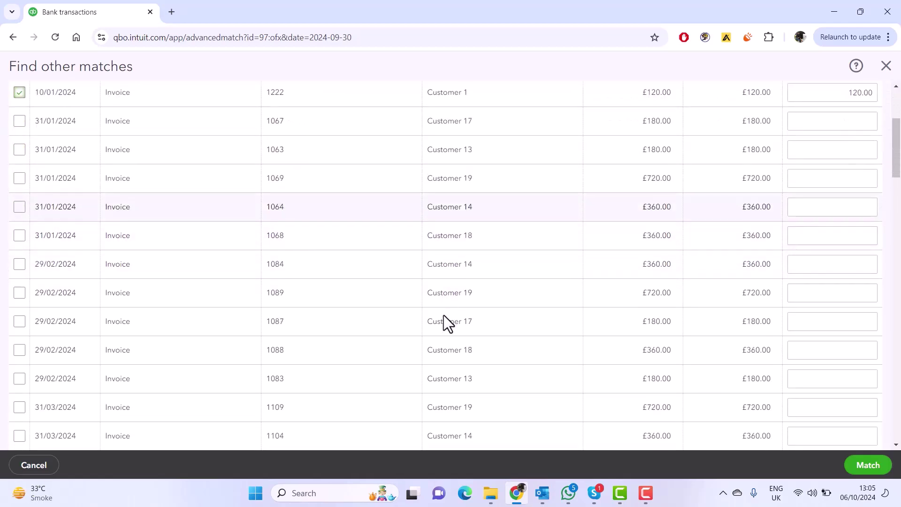
scroll(443, 315, down, 5)
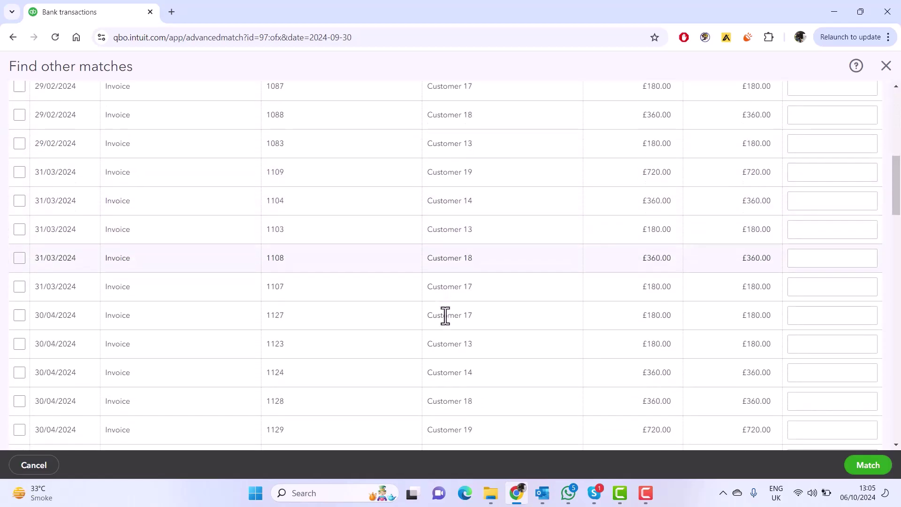
scroll(445, 315, down, 2)
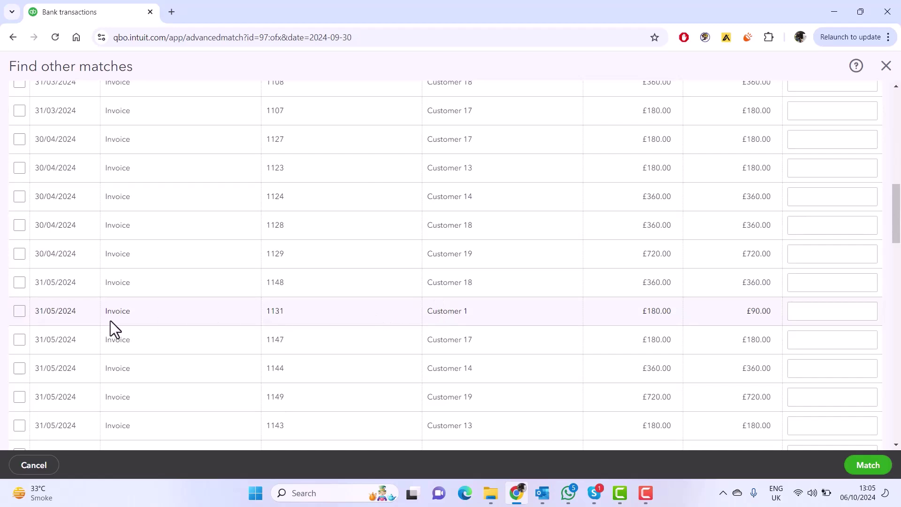
click(19, 312)
Step: Add Customer 1's June, July and August 2024 invoices 1151, 1171 and 1191 to the selection
scroll(462, 348, down, 1)
scroll(463, 348, down, 2)
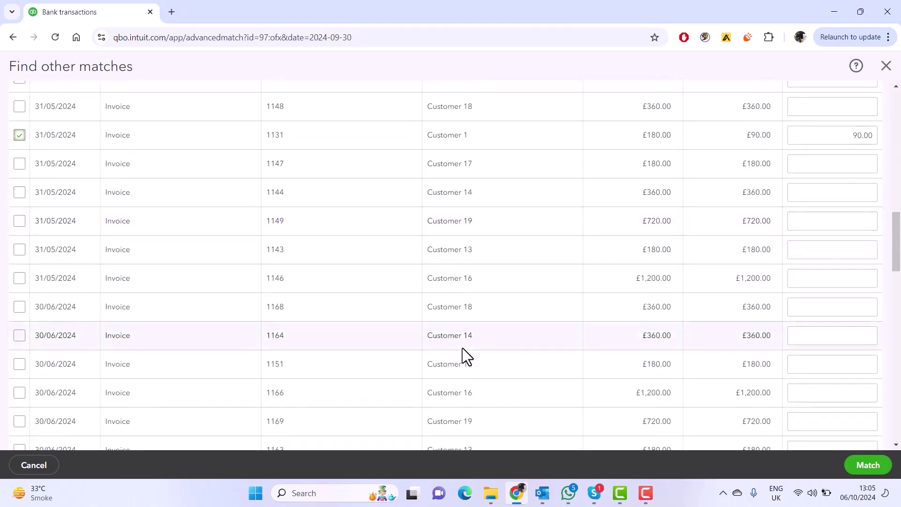
click(19, 366)
scroll(424, 367, down, 2)
scroll(424, 367, down, 2)
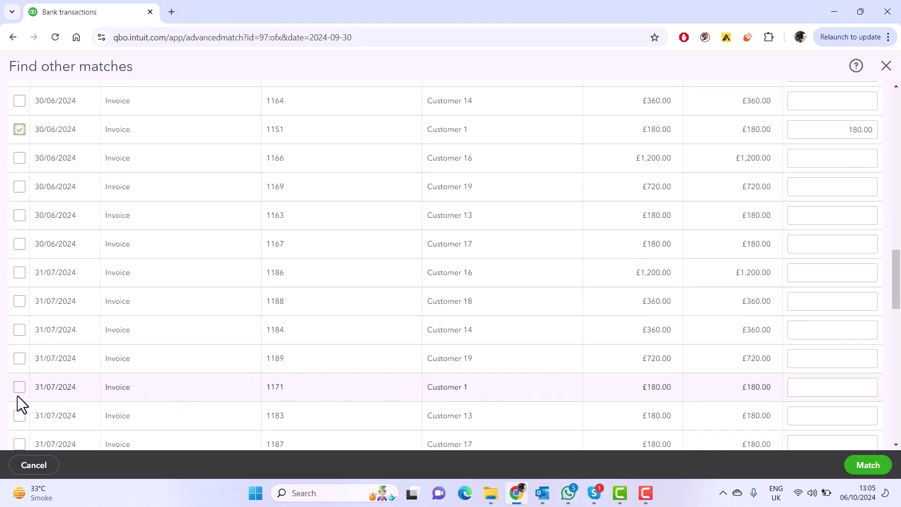
click(19, 387)
scroll(388, 351, down, 2)
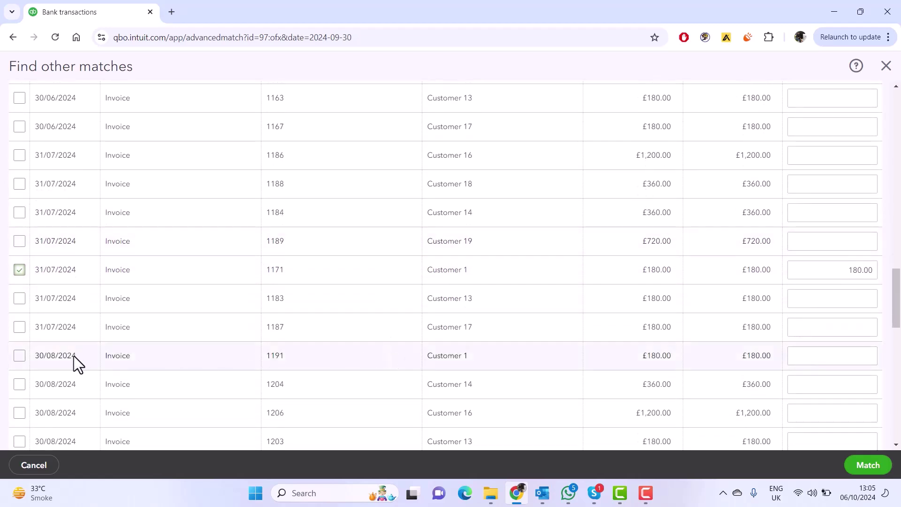
click(20, 355)
Step: Add Customer 1's September invoices INV-107, 1214 and 1020 to the selection and match the £1,320.00 receipt to all selected invoices
scroll(413, 358, down, 4)
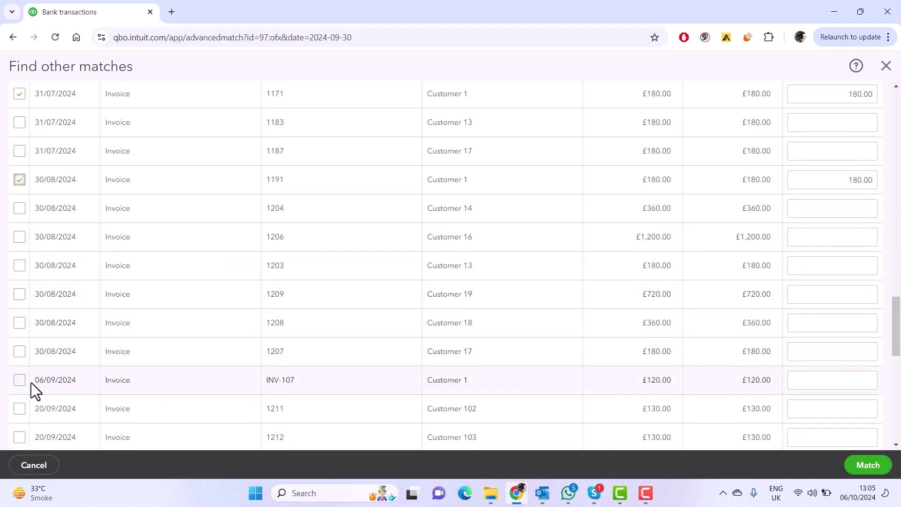
click(19, 380)
scroll(516, 380, down, 3)
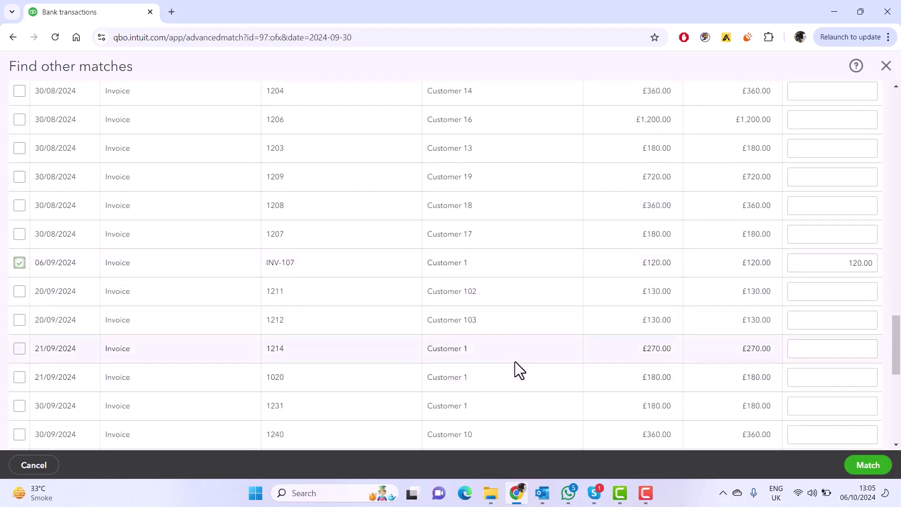
click(19, 348)
scroll(544, 362, down, 1)
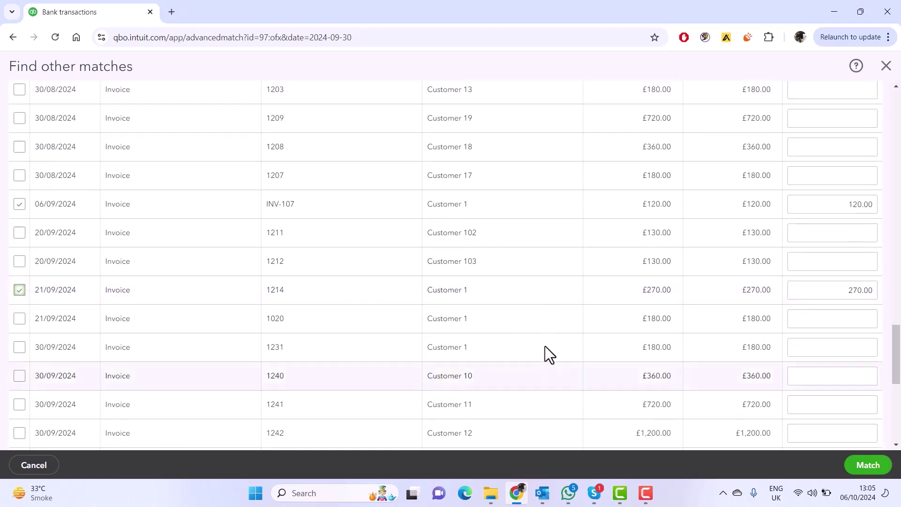
click(18, 320)
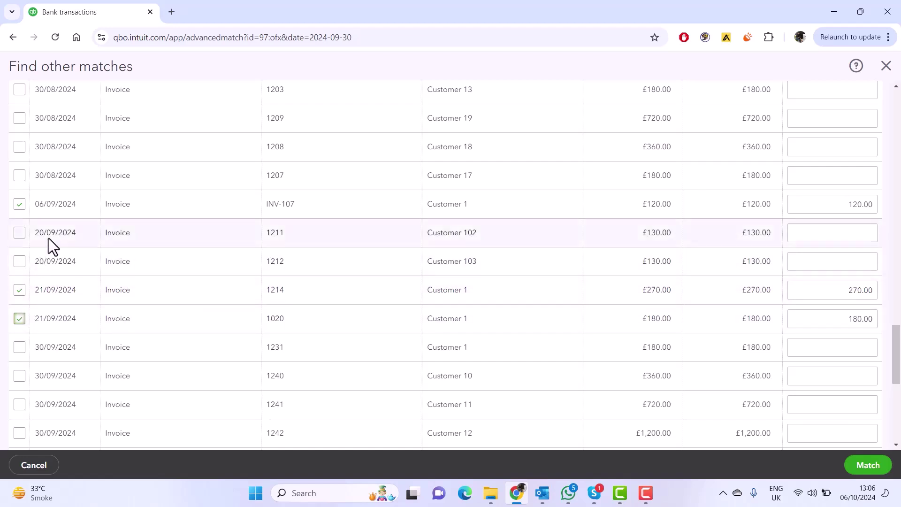
scroll(610, 364, down, 1)
scroll(657, 368, down, 7)
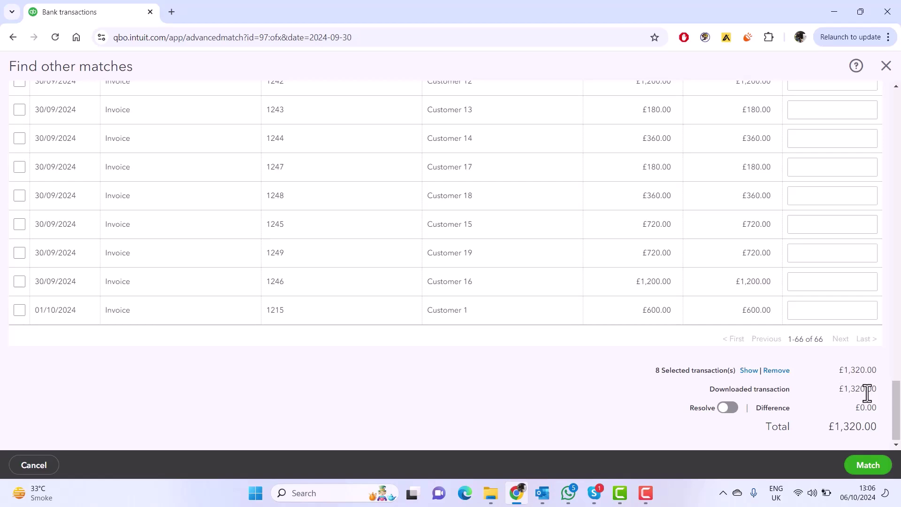
click(865, 466)
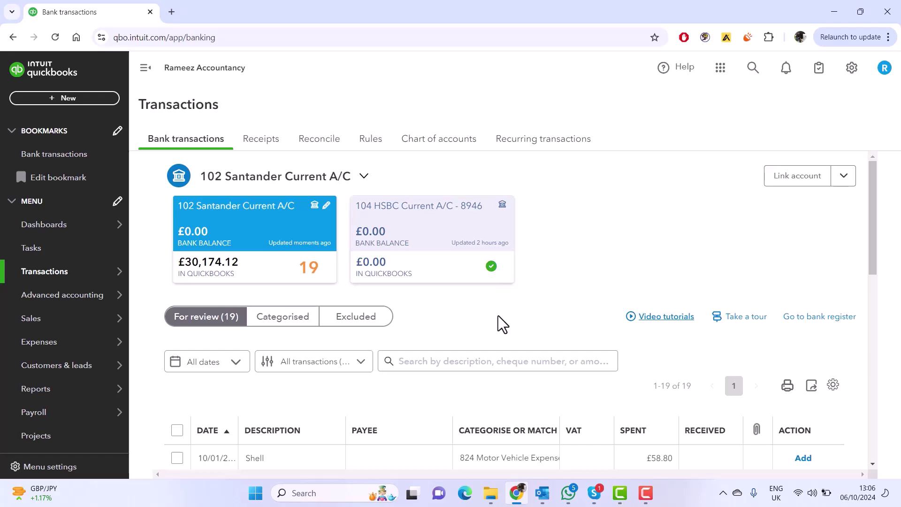
Step: Switch the Vodafone - Feb Payment of £6,150.00 to matching and search its other possible matches for "Vodafone"
scroll(497, 315, down, 3)
scroll(501, 320, down, 5)
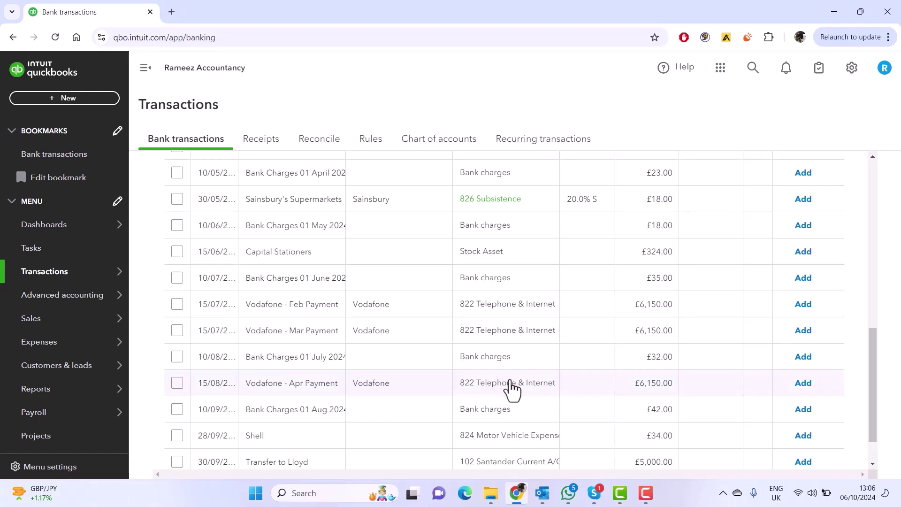
click(513, 311)
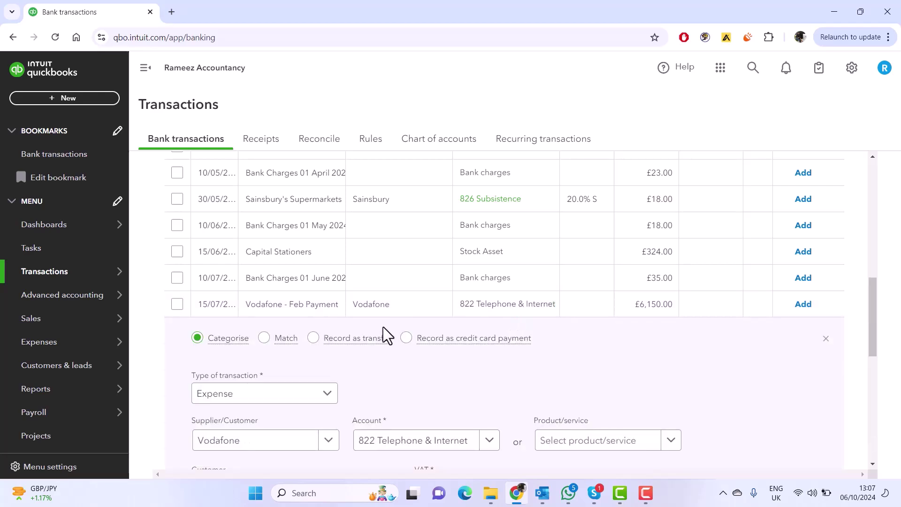
click(265, 345)
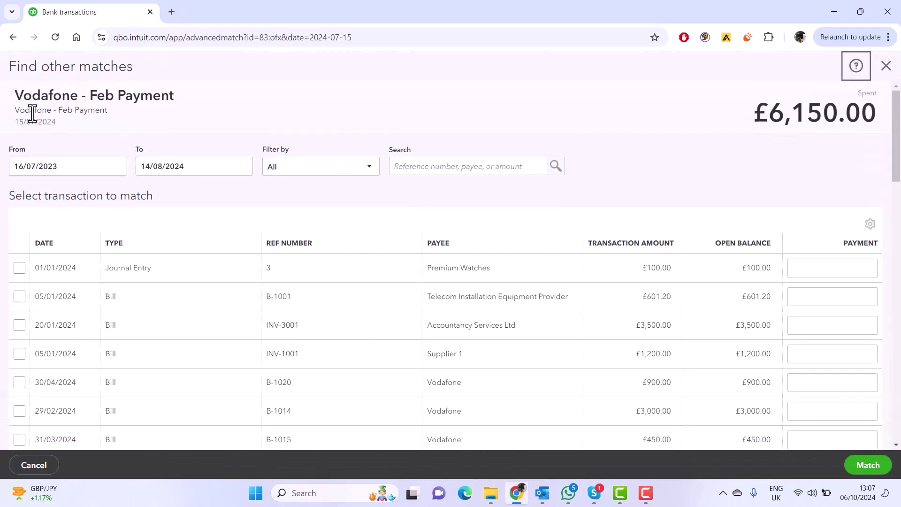
click(432, 166)
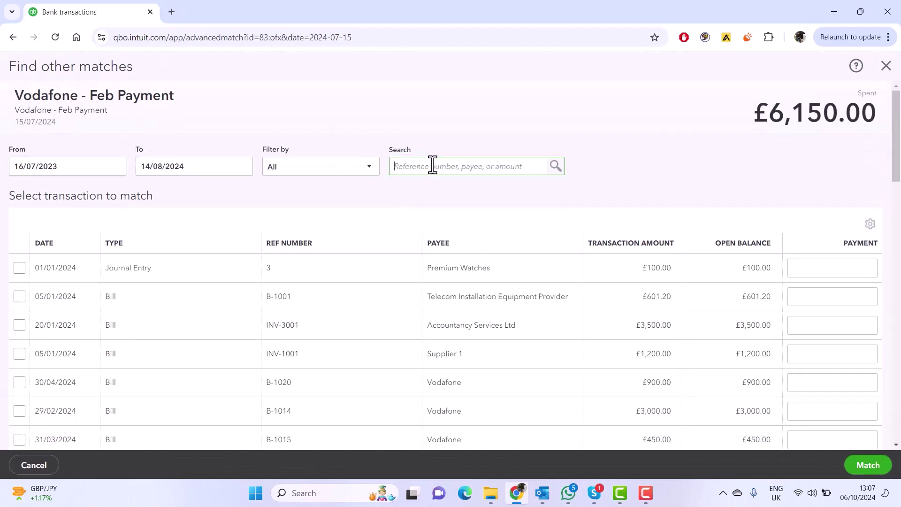
text(Vo)
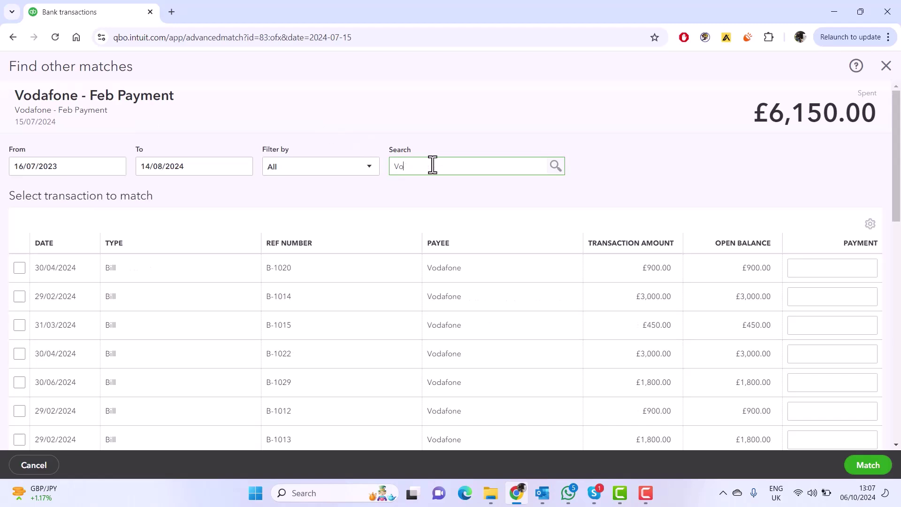
text(dafone)
click(411, 188)
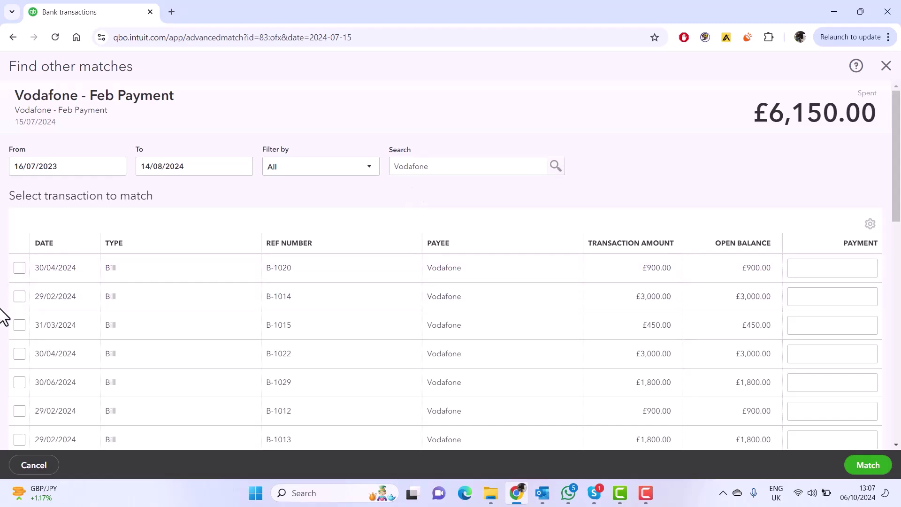
Step: Select Vodafone's 29/02/2024 bills B-1014, B-1012, B-1013 and B-1011 and match the Feb Payment to them
click(19, 297)
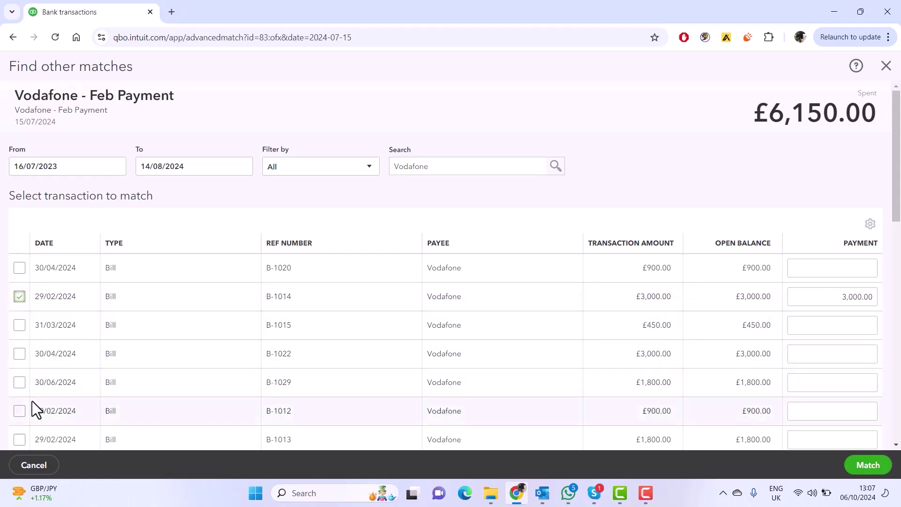
click(22, 408)
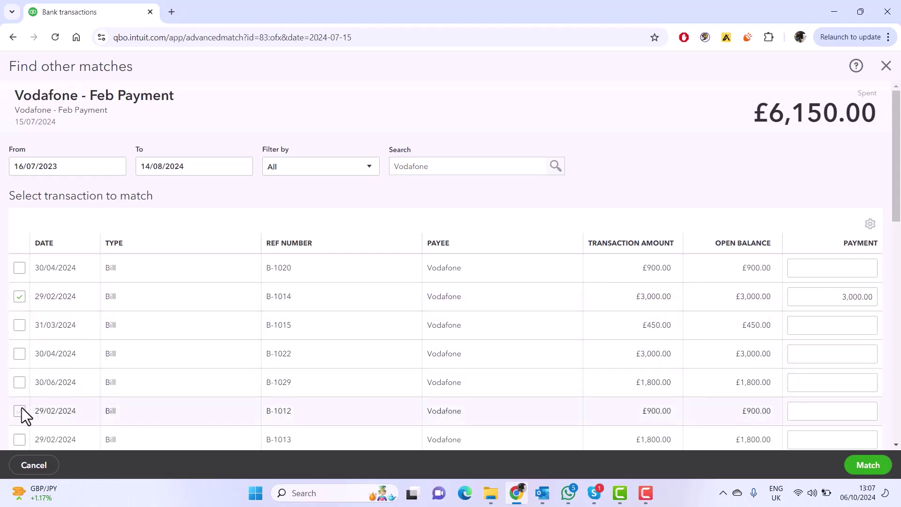
click(20, 439)
scroll(147, 378, down, 3)
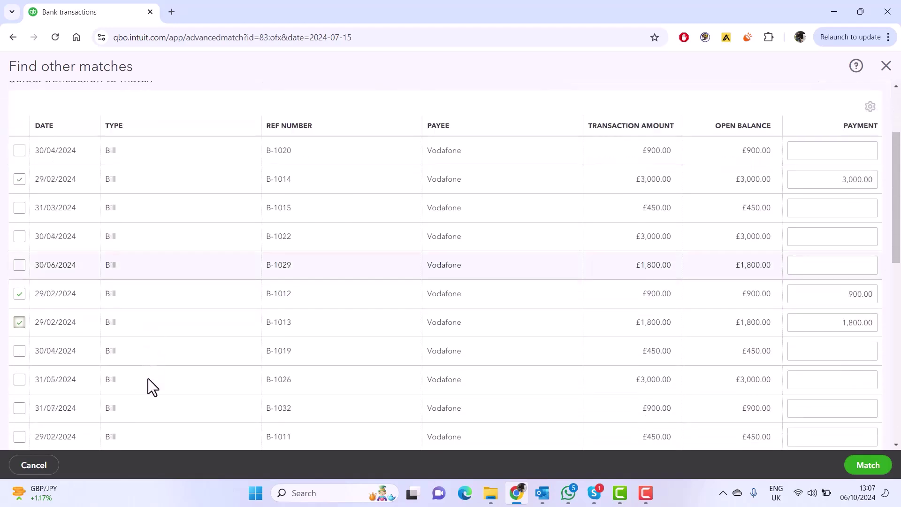
click(19, 436)
scroll(178, 389, down, 1)
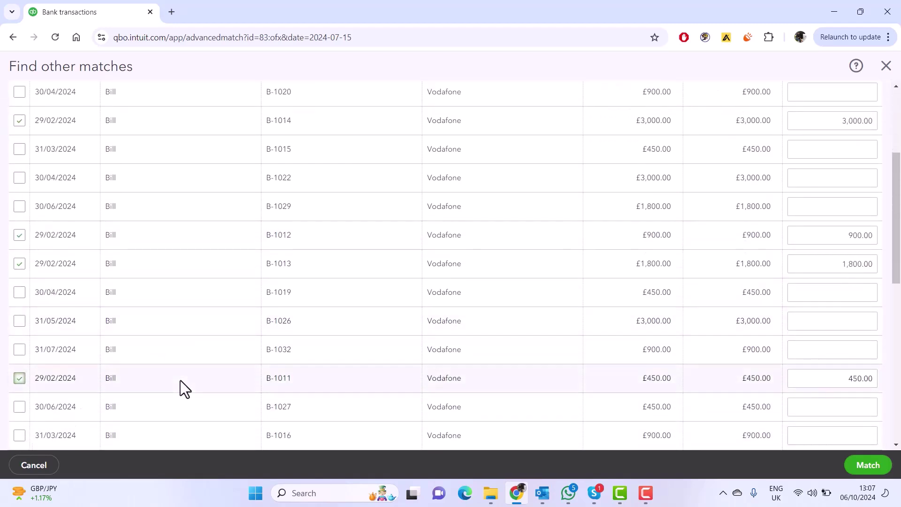
scroll(207, 358, down, 3)
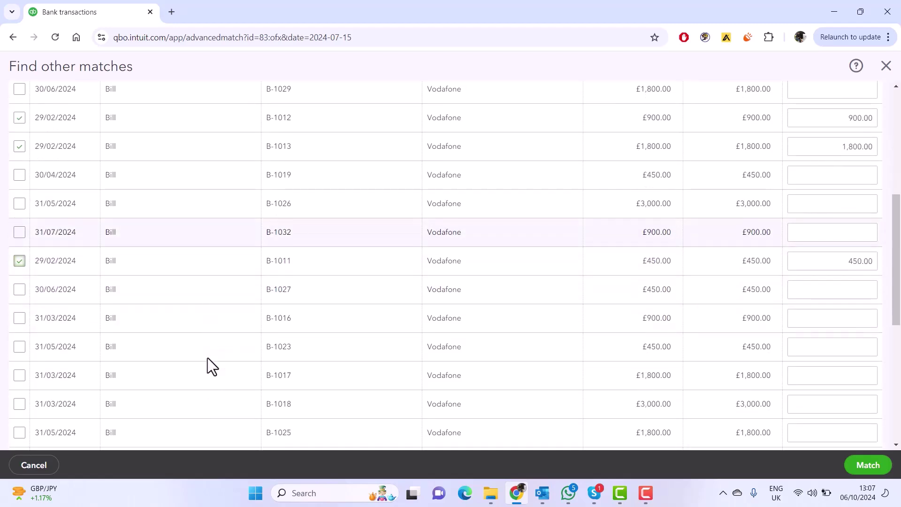
scroll(207, 357, down, 4)
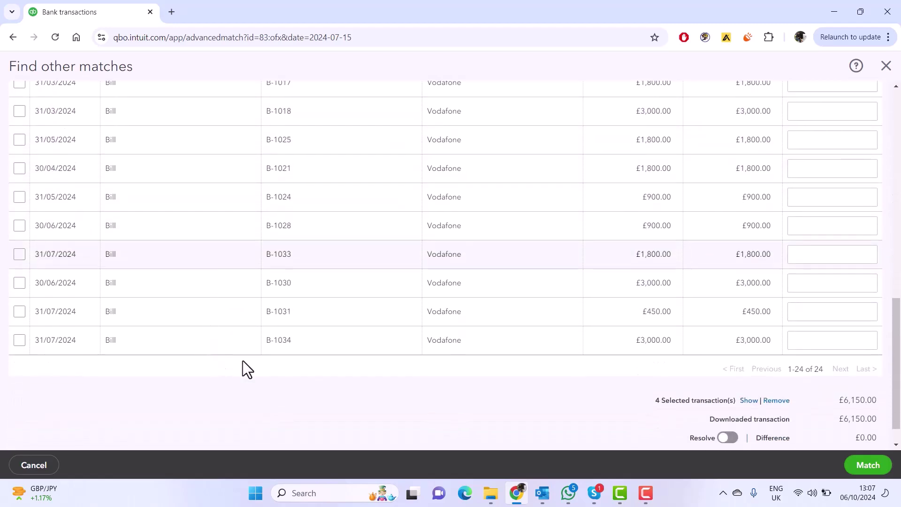
scroll(576, 384, down, 1)
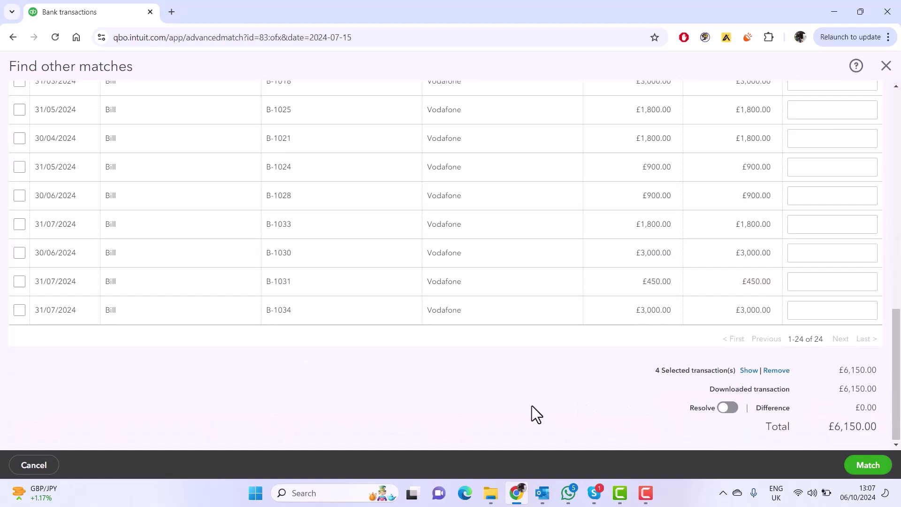
click(863, 471)
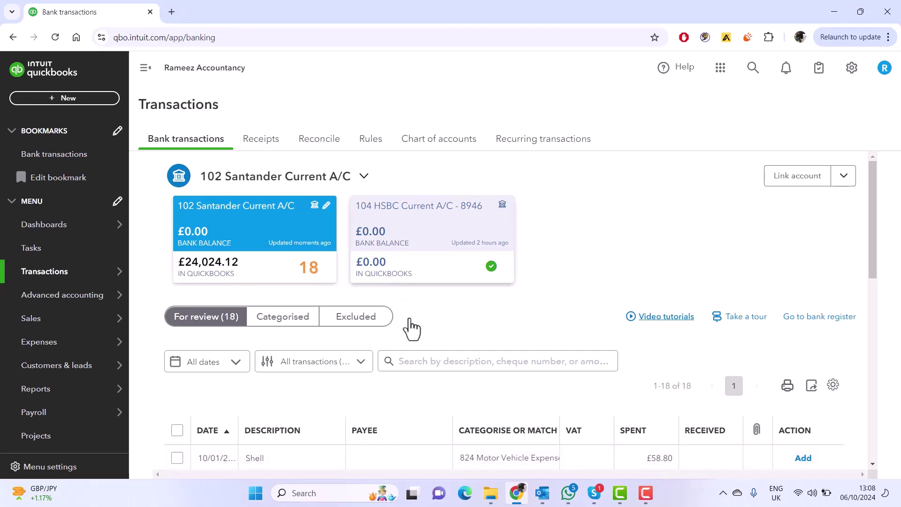
Step: Switch the Vodafone - Mar Payment of 15/07/2024 to matching and search its other possible matches for "Vodafone"
scroll(408, 328, down, 8)
scroll(455, 361, down, 2)
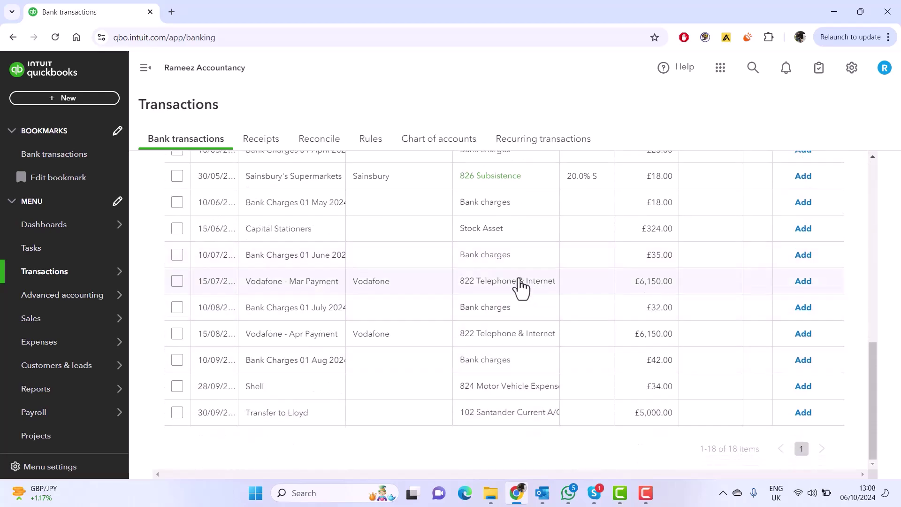
click(520, 281)
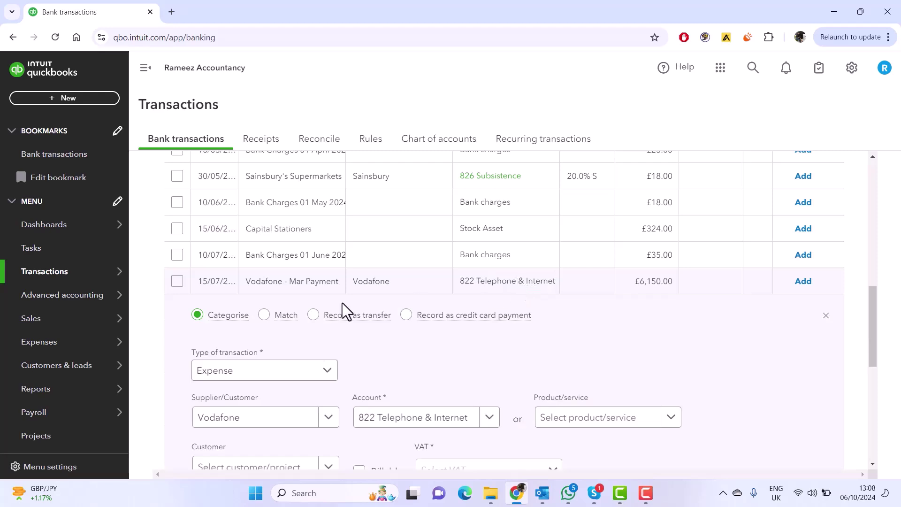
click(264, 316)
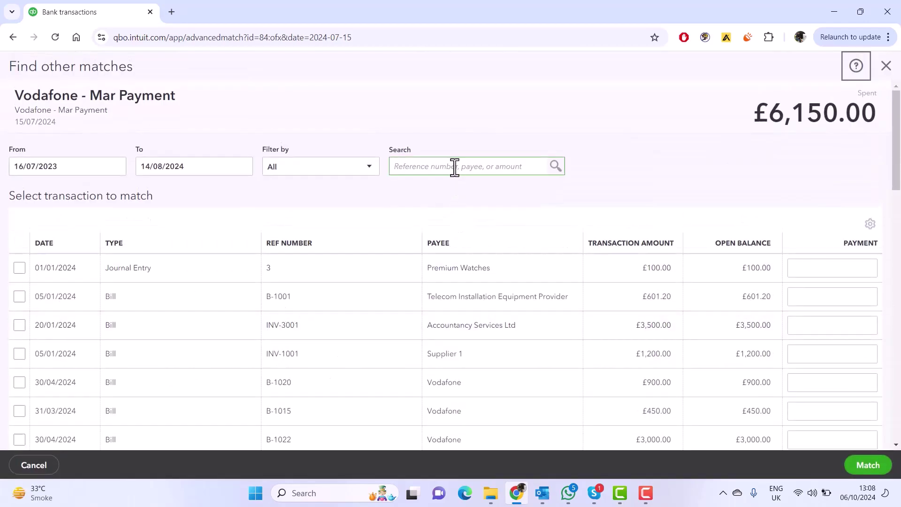
click(454, 167)
text(Vodafone)
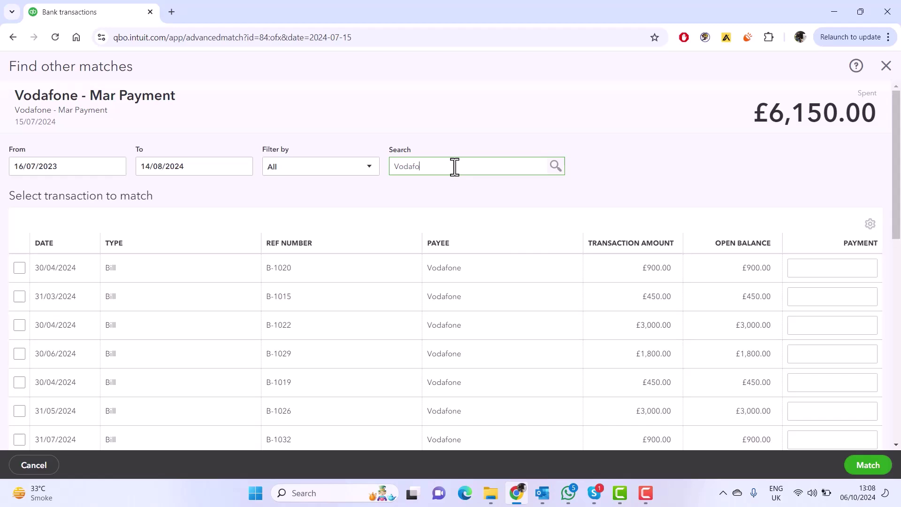
click(413, 202)
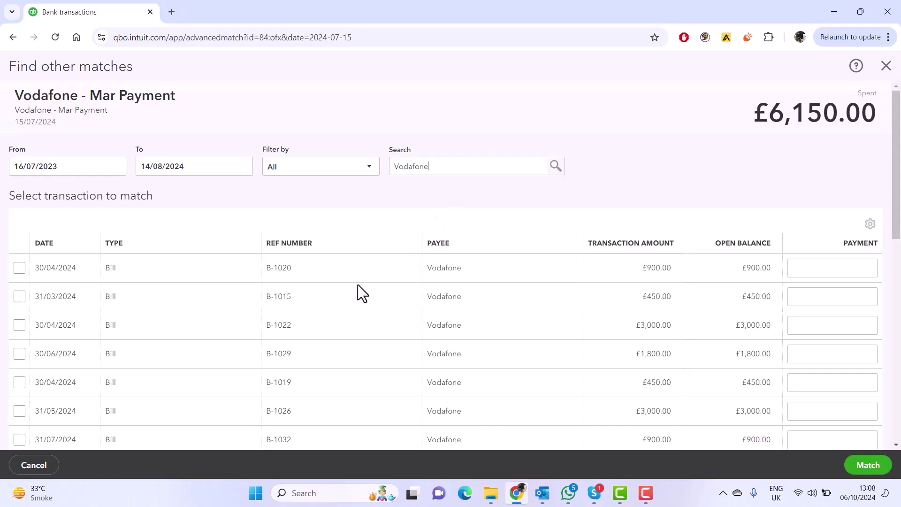
Step: Select Vodafone's 31/03/2024 bills B-1015, B-1016, B-1017 and B-1018 and match the Mar Payment to them
click(19, 296)
scroll(29, 314, down, 3)
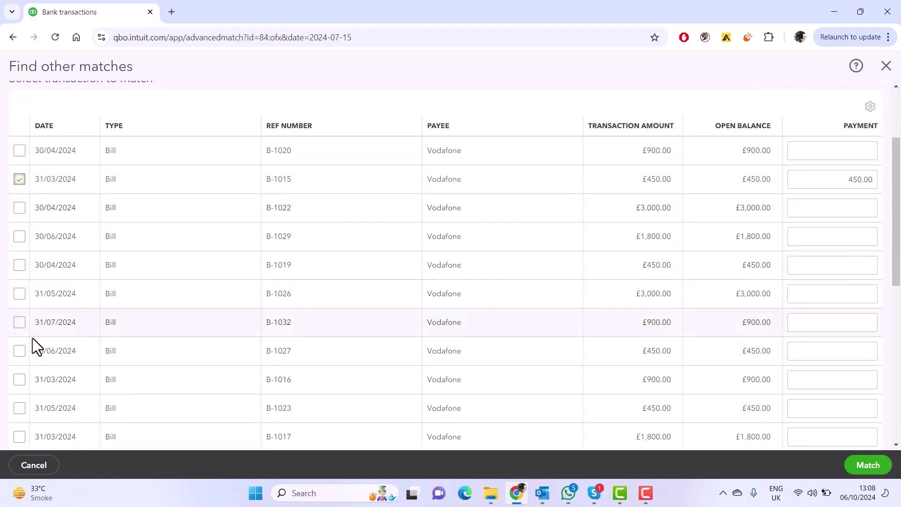
click(20, 379)
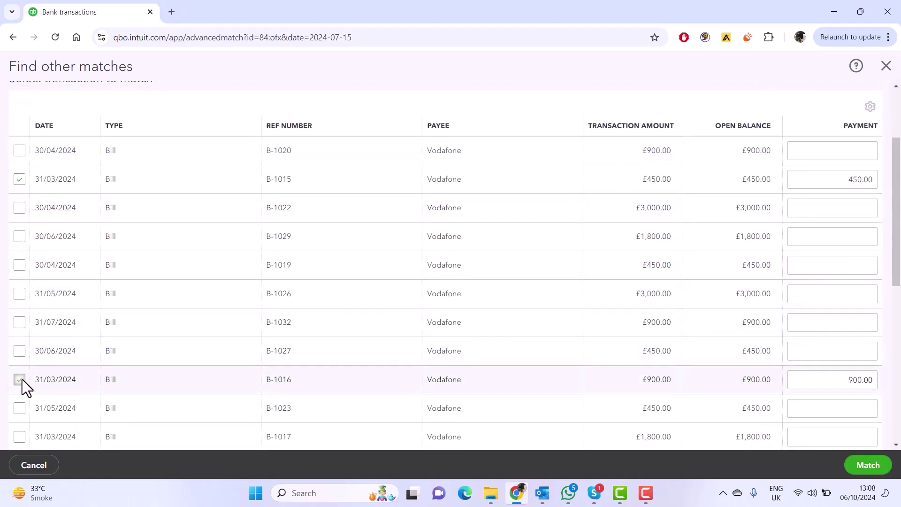
scroll(26, 379, down, 4)
click(20, 264)
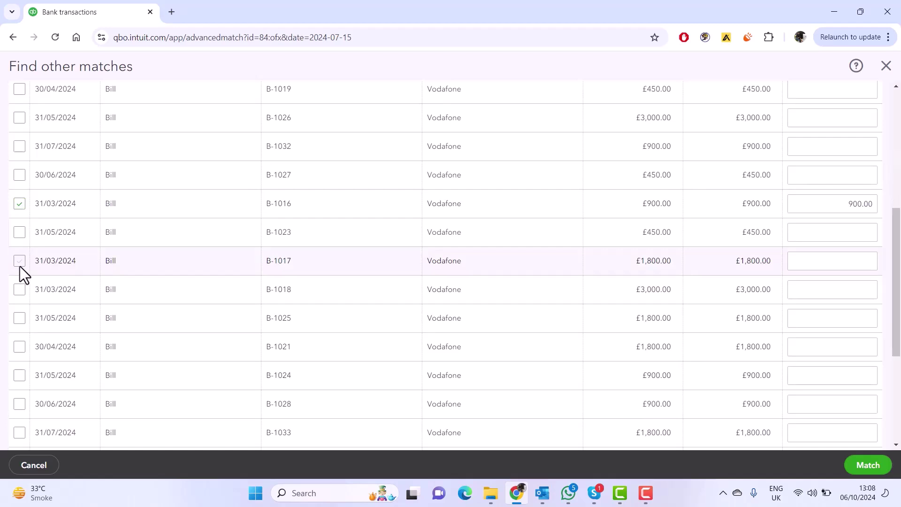
click(19, 289)
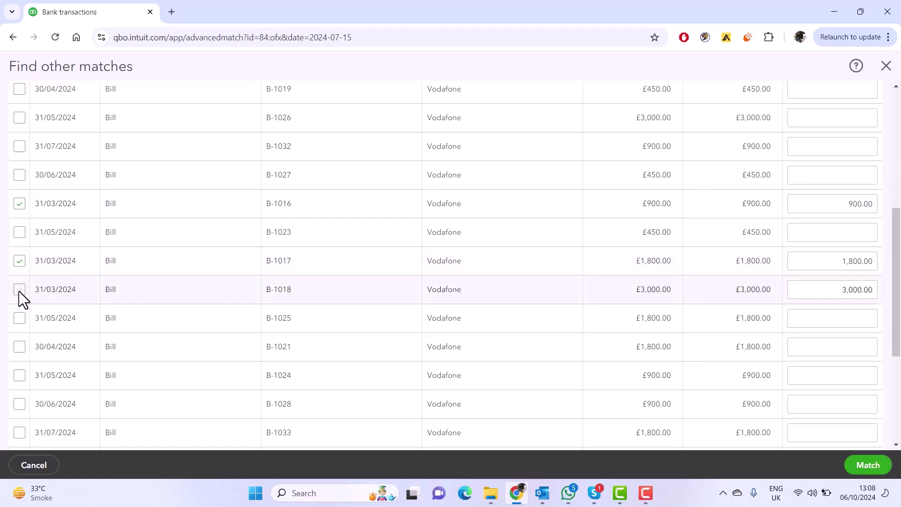
scroll(112, 375, down, 3)
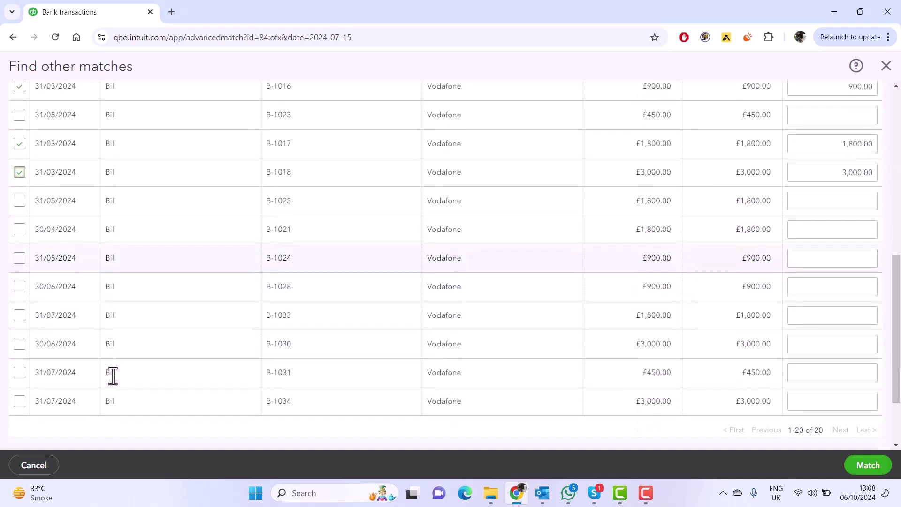
scroll(770, 414, down, 2)
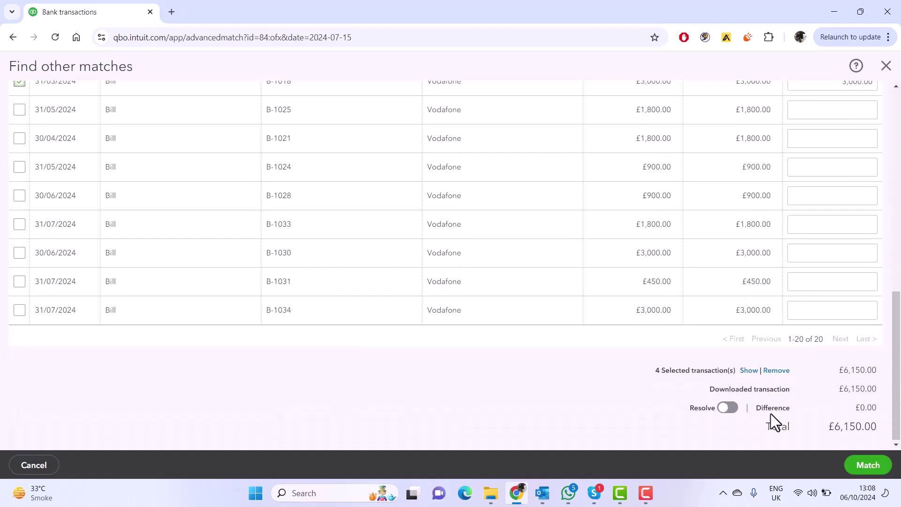
click(875, 465)
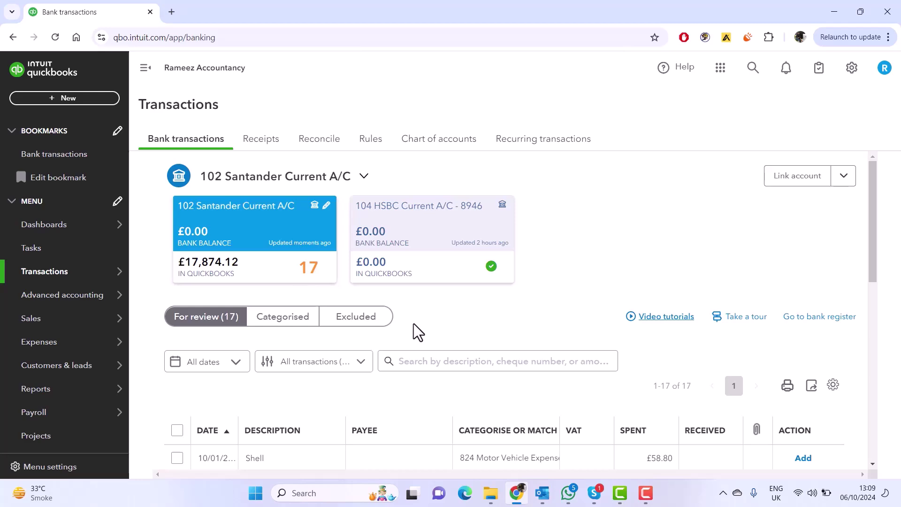
Step: Switch the Vodafone - Apr Payment of 15/08/2024 to matching and search its other possible matches for "Vodafone"
scroll(413, 322, down, 6)
scroll(422, 335, down, 4)
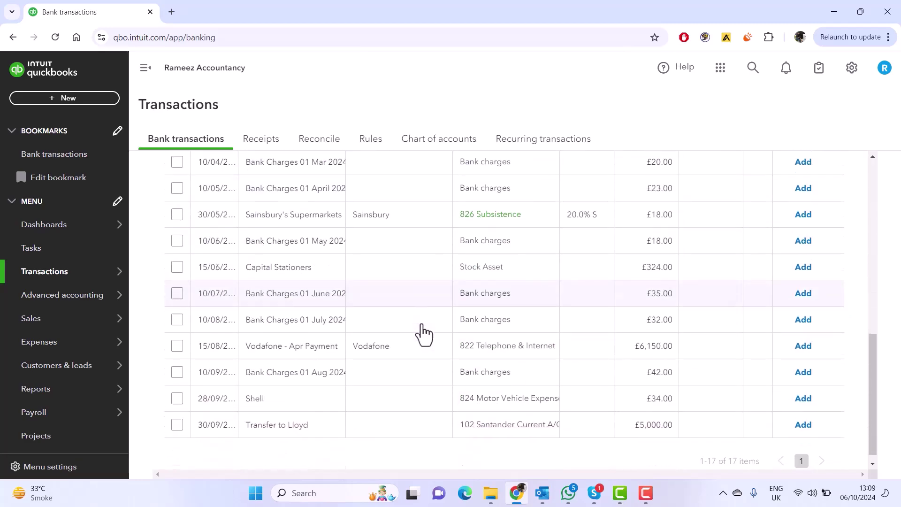
click(499, 335)
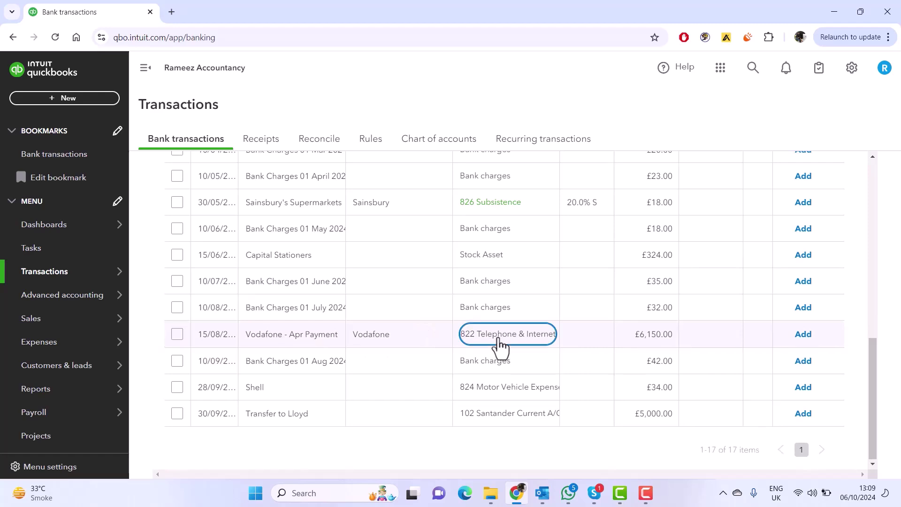
click(499, 345)
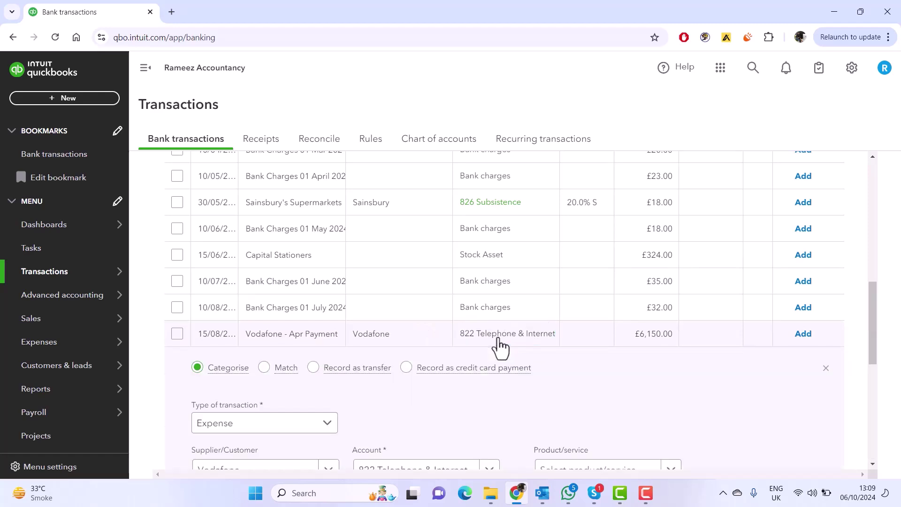
click(282, 369)
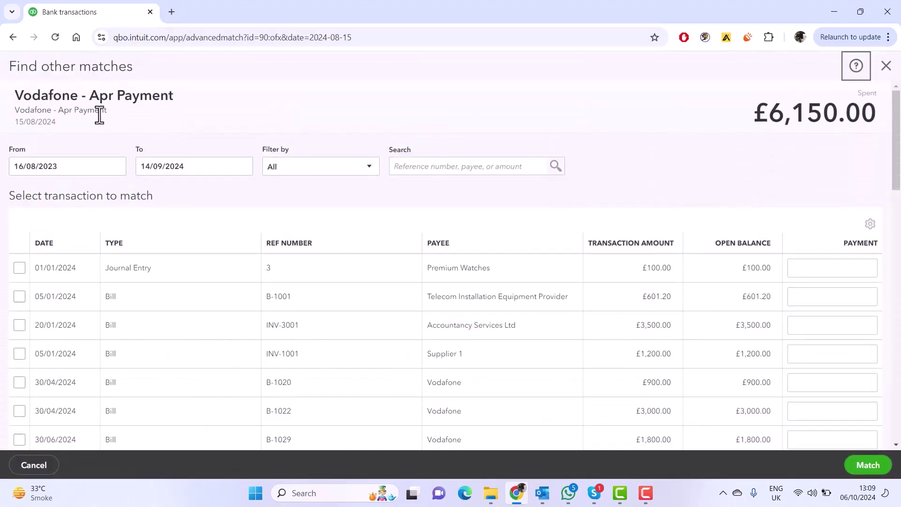
click(420, 166)
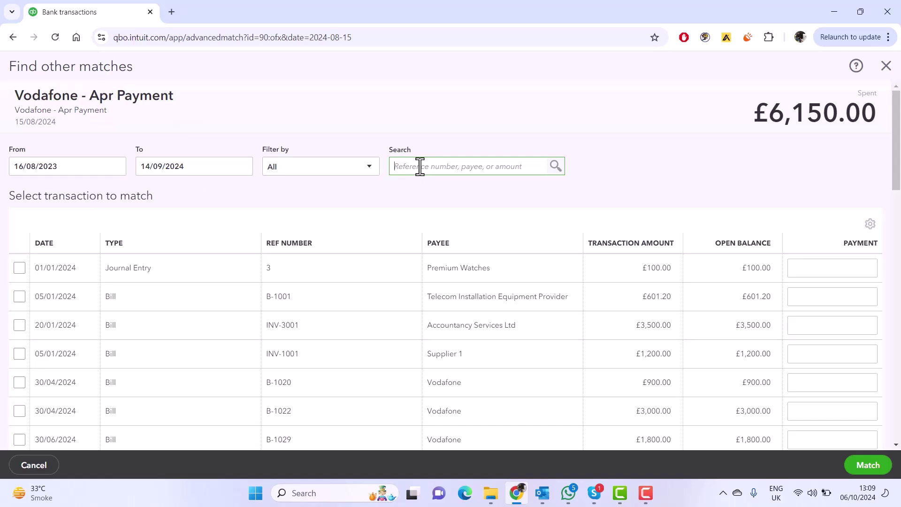
text(Voda)
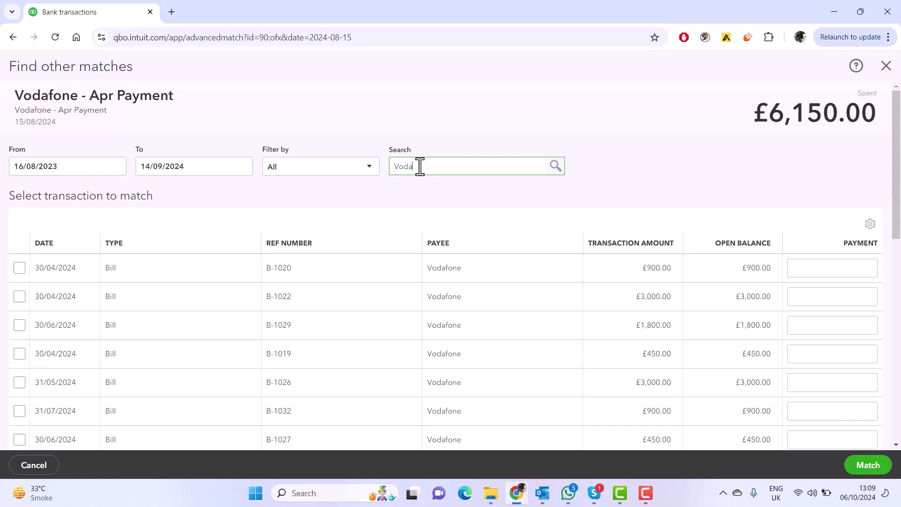
text(fone)
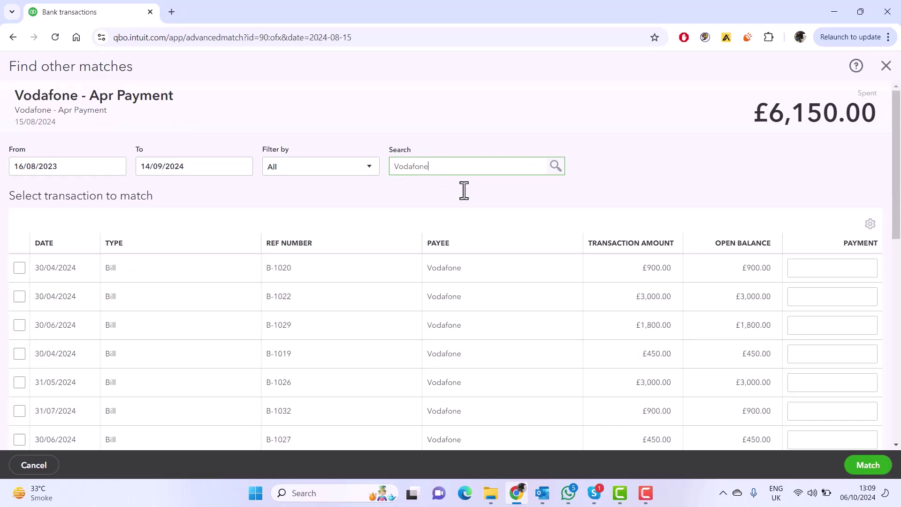
Step: Select Vodafone's 30/04/2024 bills B-1020, B-1022, B-1019 and B-1021 and match the Apr Payment to them
click(48, 243)
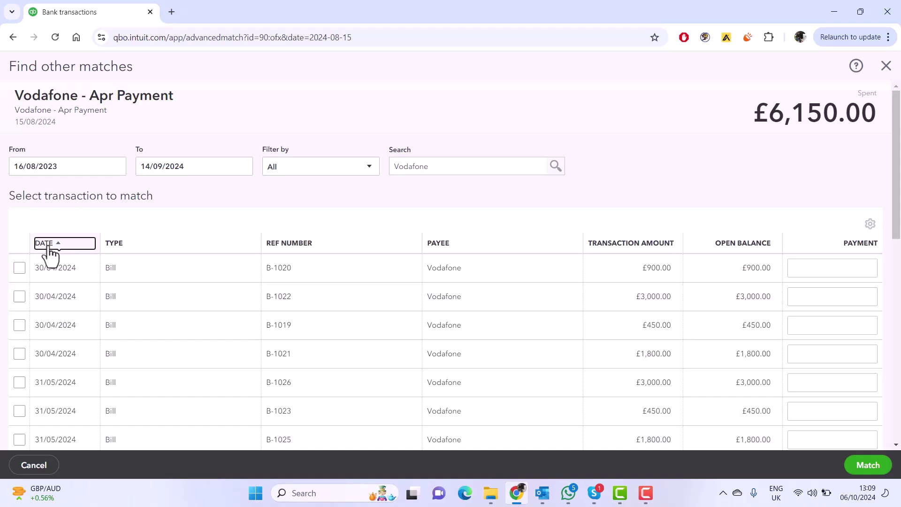
click(19, 271)
click(20, 293)
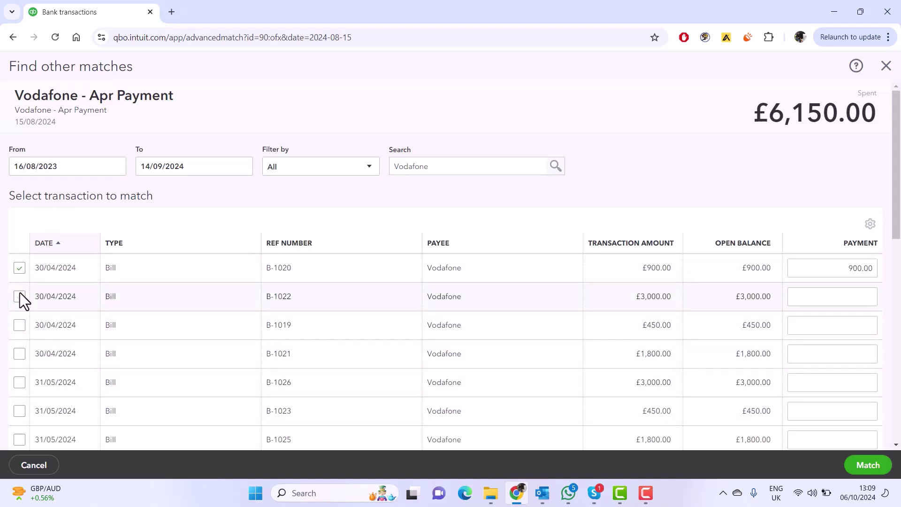
click(19, 328)
click(16, 356)
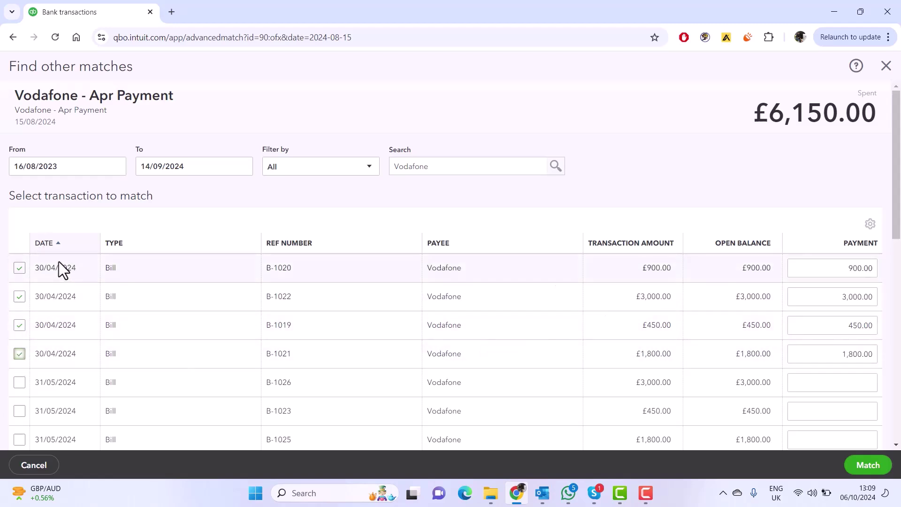
scroll(580, 298, down, 10)
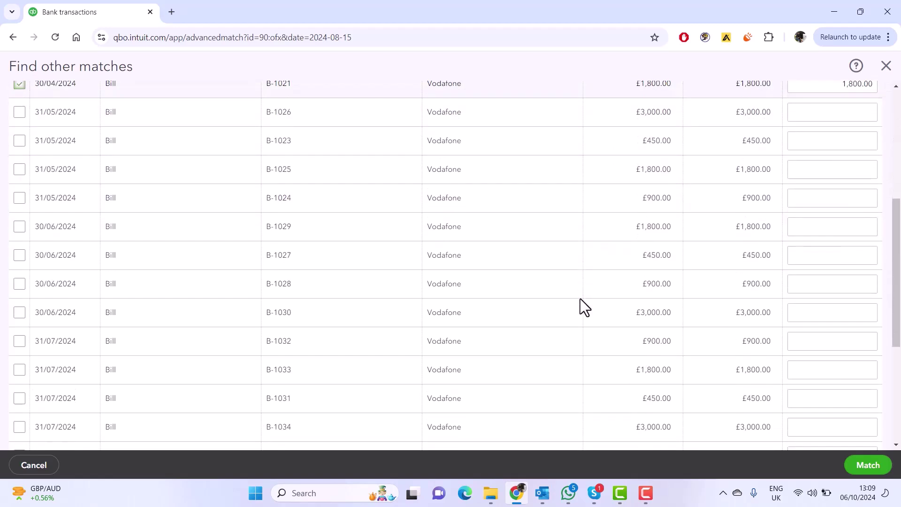
scroll(584, 329, down, 2)
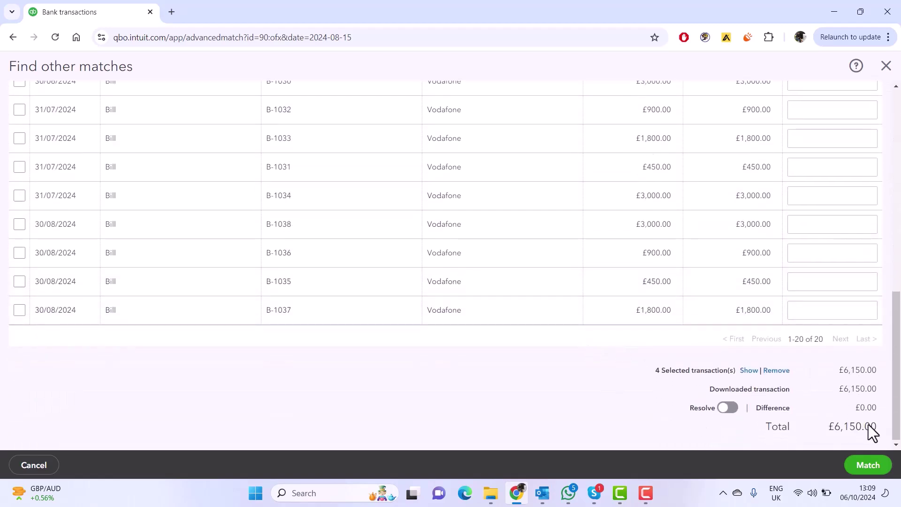
click(865, 471)
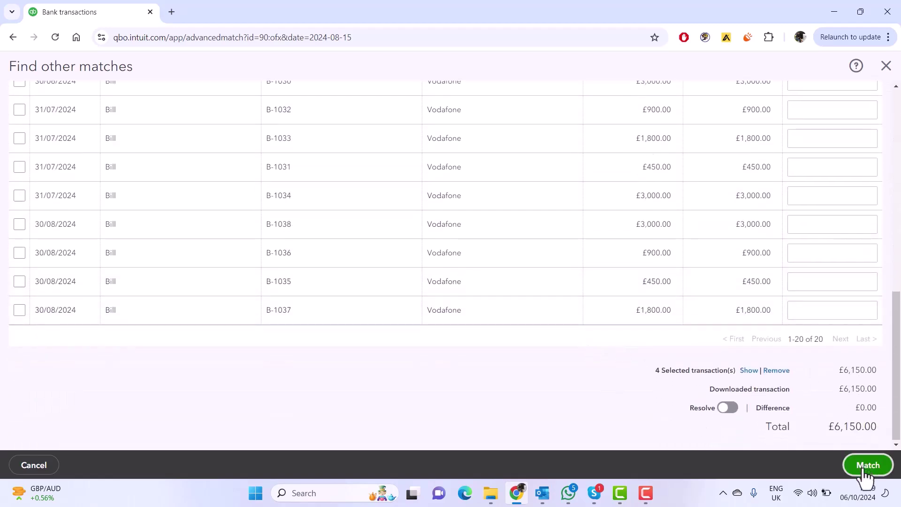
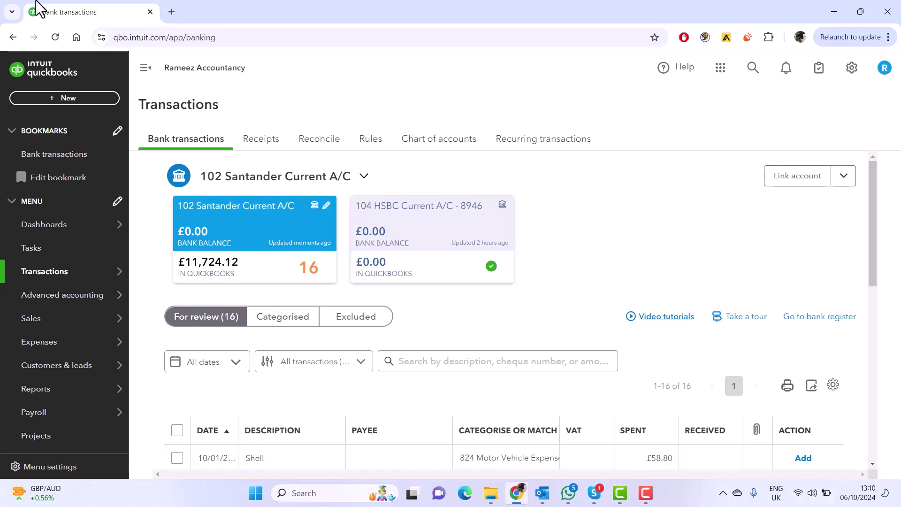
Step: Record the £5,000.00 Transfer to Lloyd as a transfer to the 101 Lloyds Current Account and add it
scroll(435, 307, down, 1)
scroll(435, 306, down, 8)
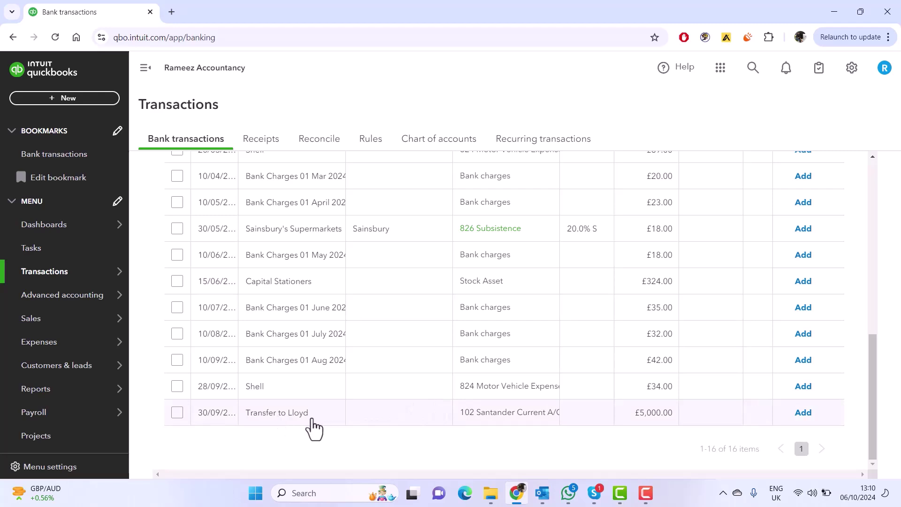
click(528, 414)
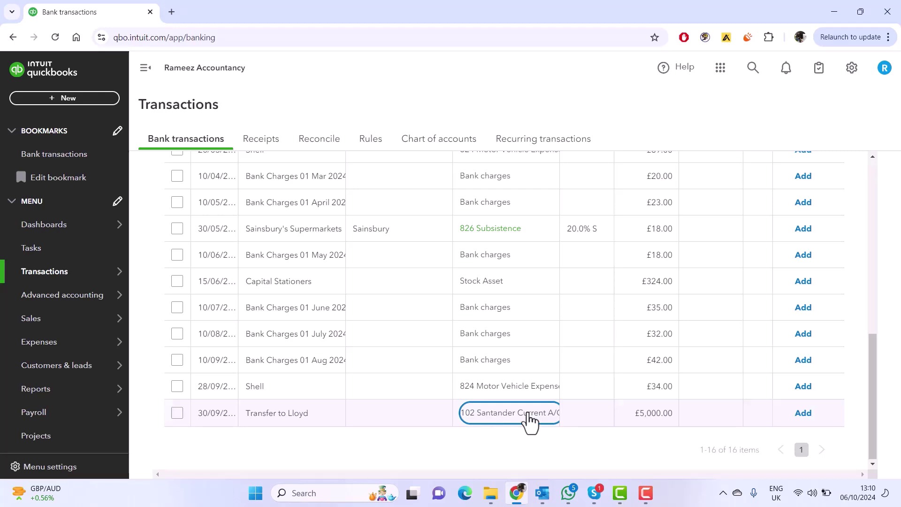
click(528, 413)
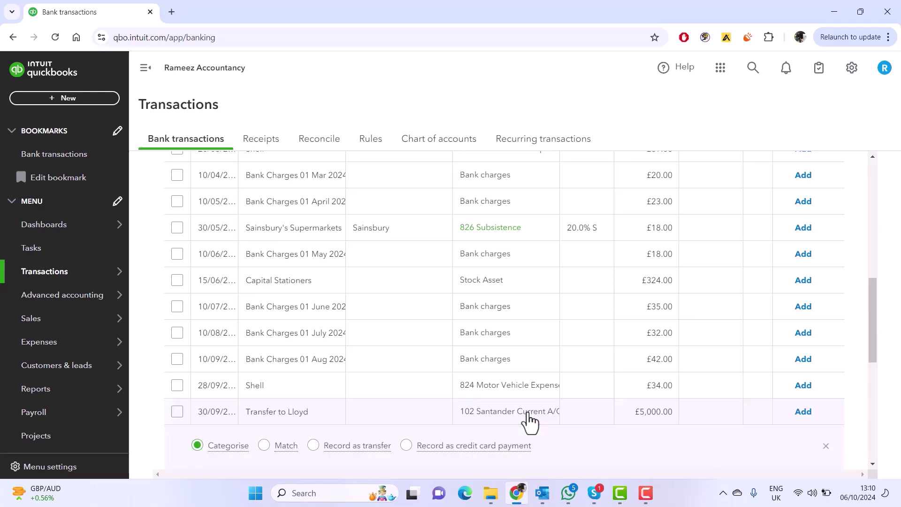
click(314, 445)
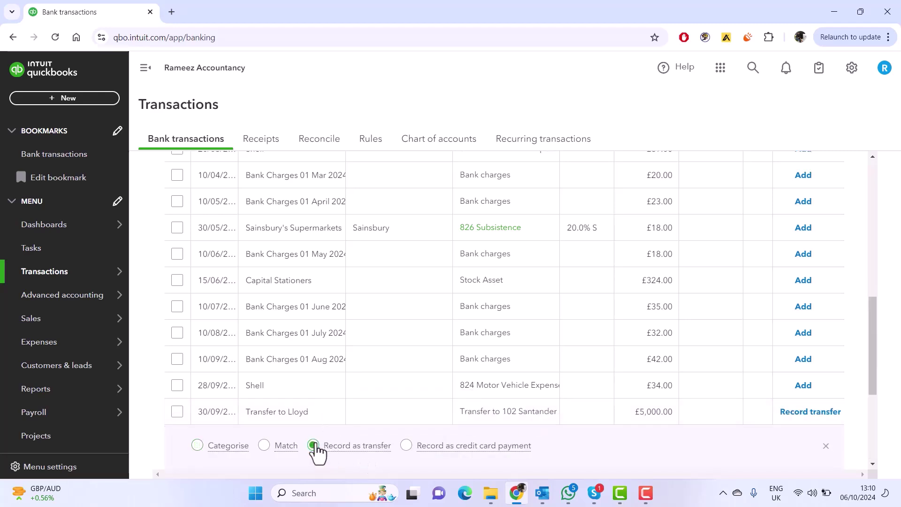
scroll(398, 422, down, 4)
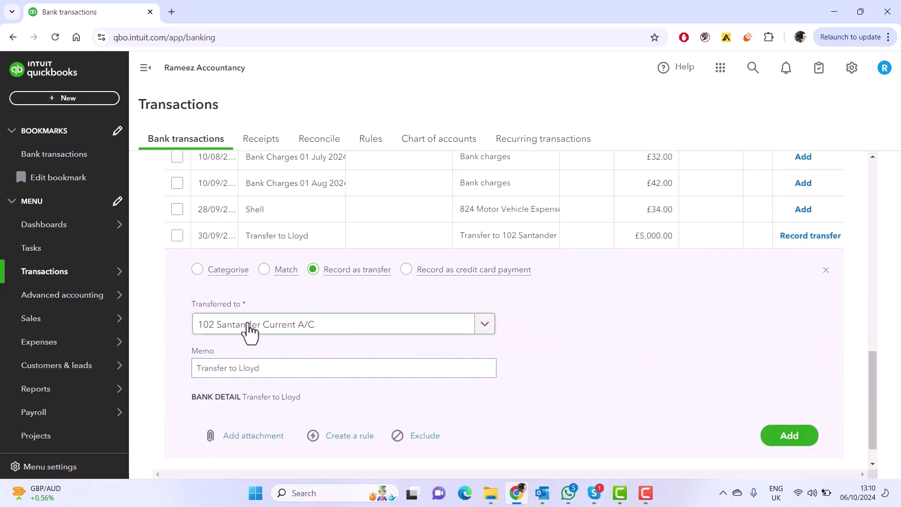
click(486, 327)
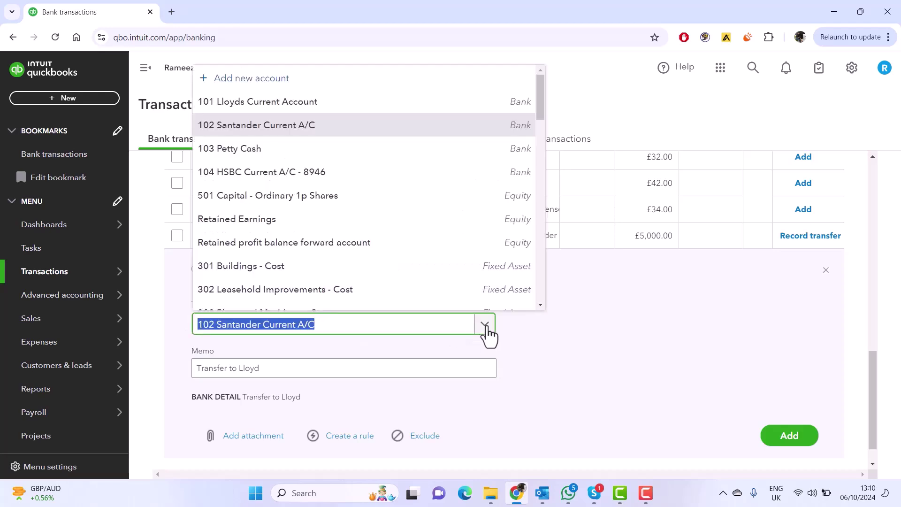
click(279, 110)
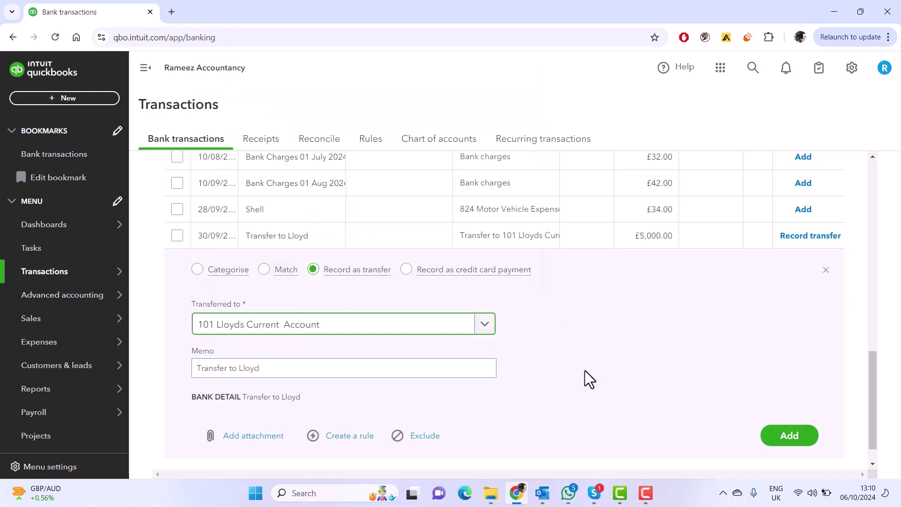
scroll(574, 334, down, 1)
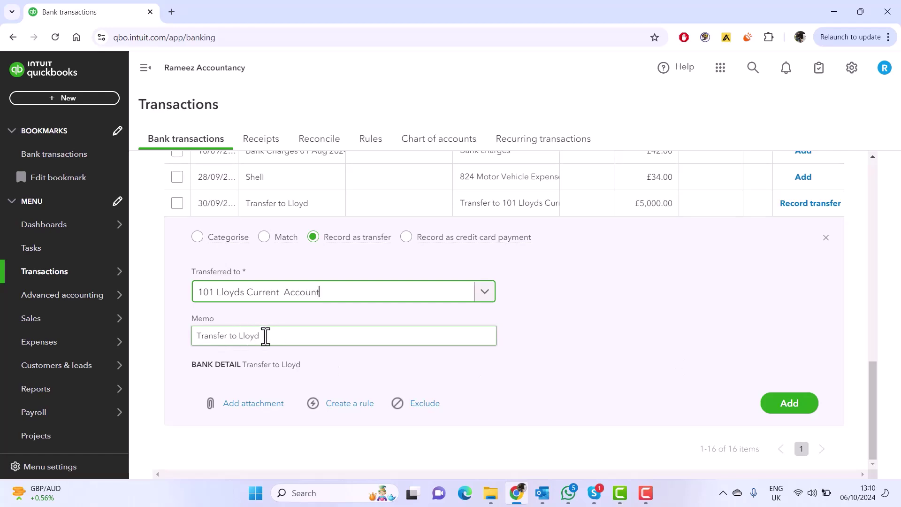
click(790, 404)
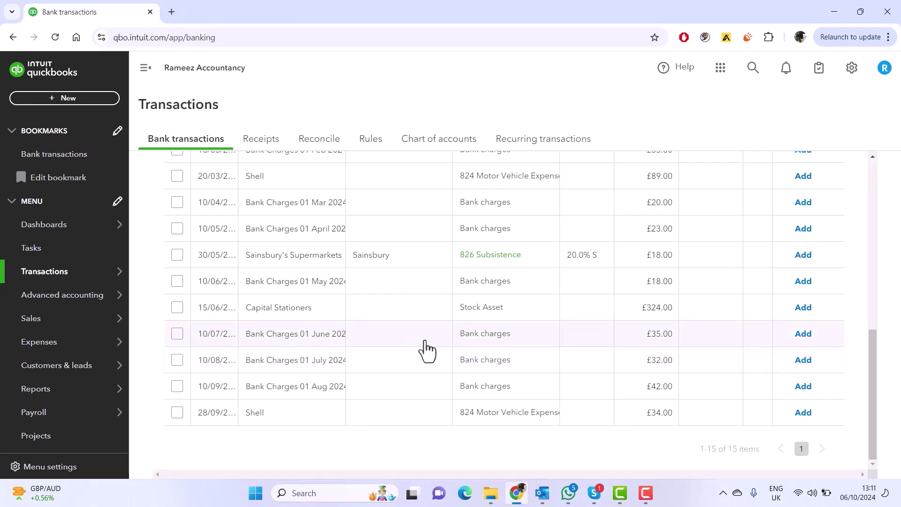
Step: Try to accept all five Shell transactions together with their suggested 824 Motor Vehicle Expenses category
scroll(424, 350, up, 3)
scroll(425, 337, up, 4)
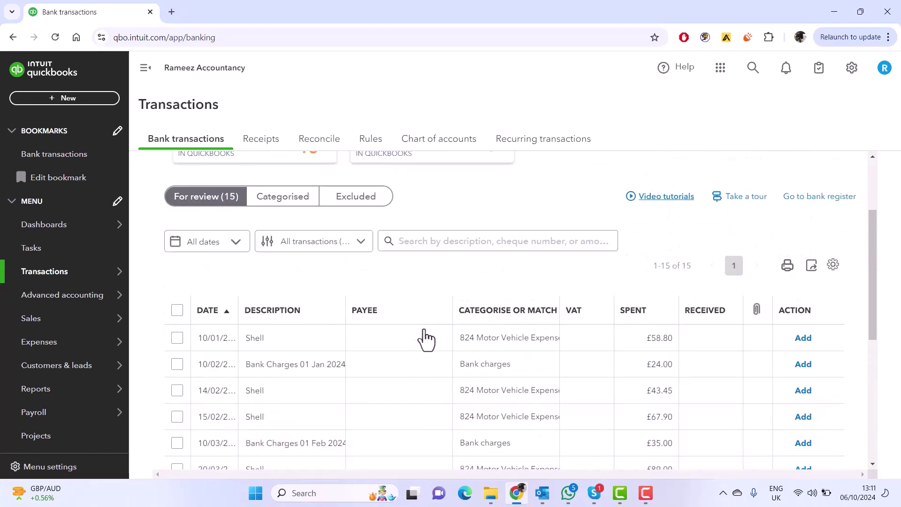
scroll(425, 336, down, 1)
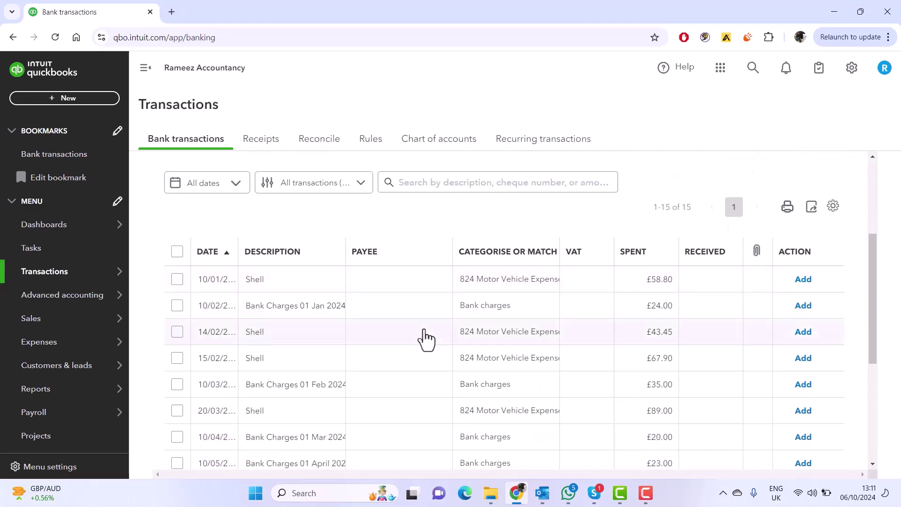
scroll(428, 314, down, 5)
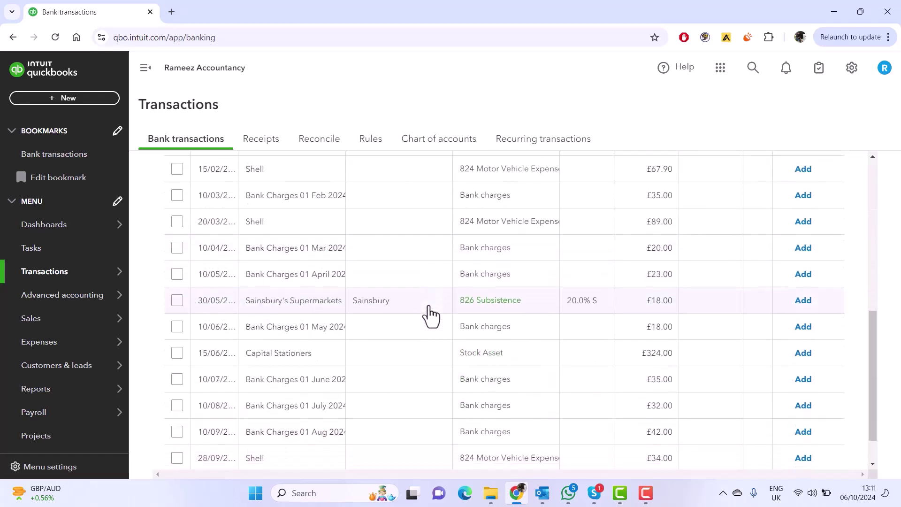
scroll(428, 314, up, 5)
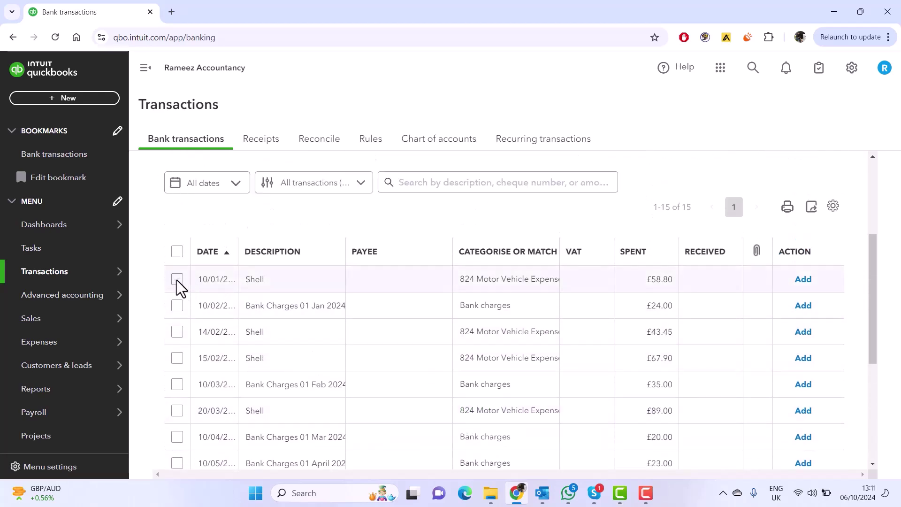
click(176, 280)
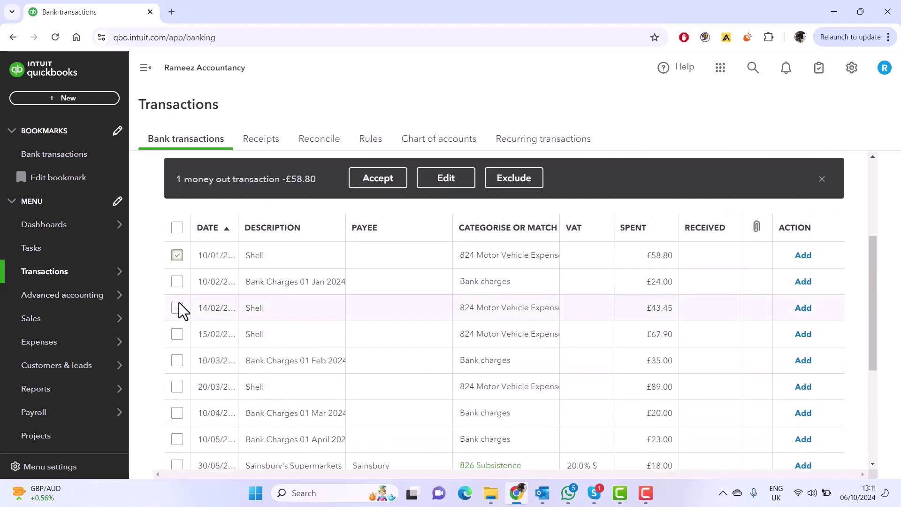
click(178, 306)
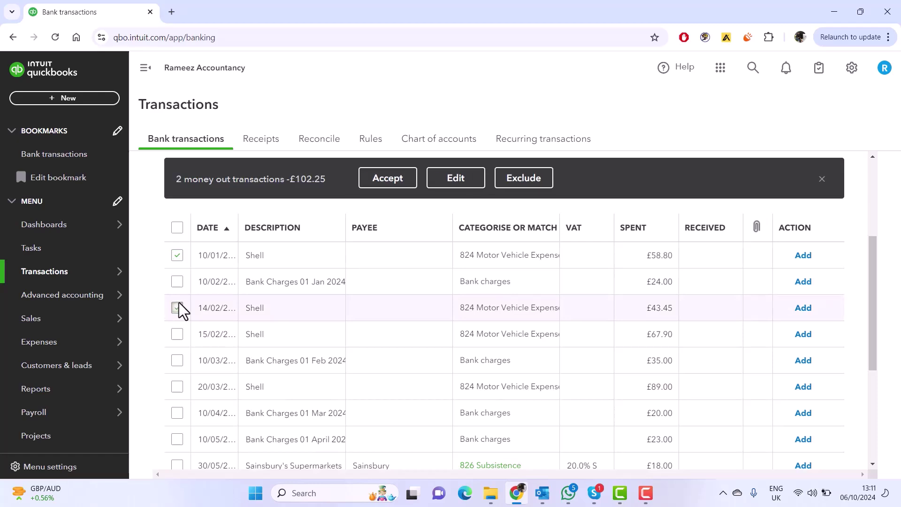
click(176, 333)
click(176, 385)
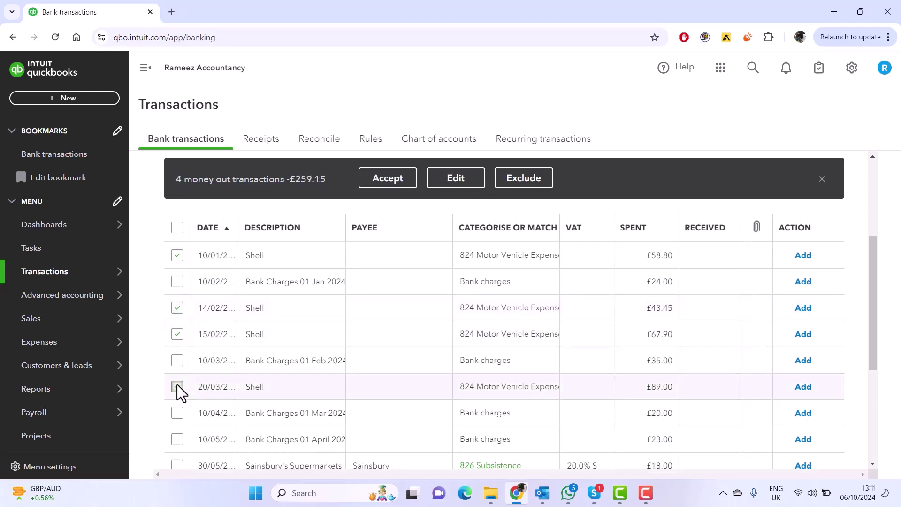
scroll(177, 384, down, 2)
scroll(176, 384, down, 1)
scroll(177, 384, down, 2)
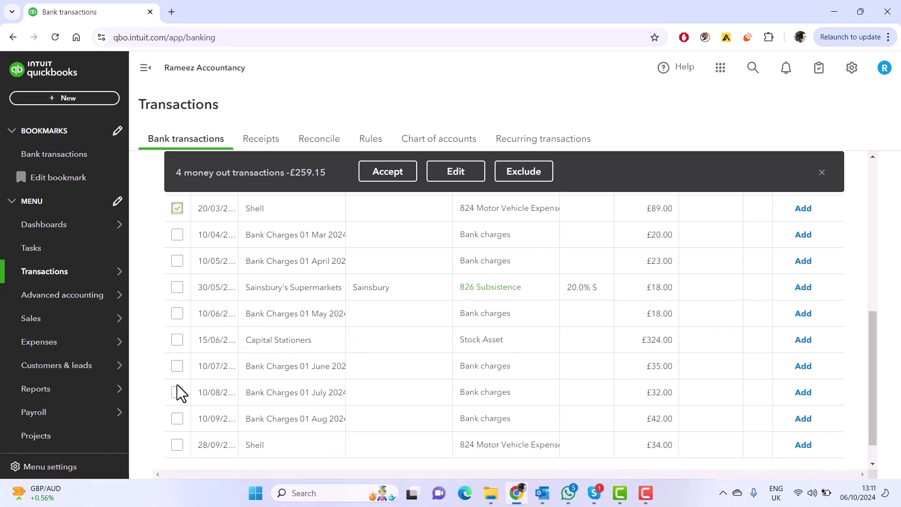
click(176, 413)
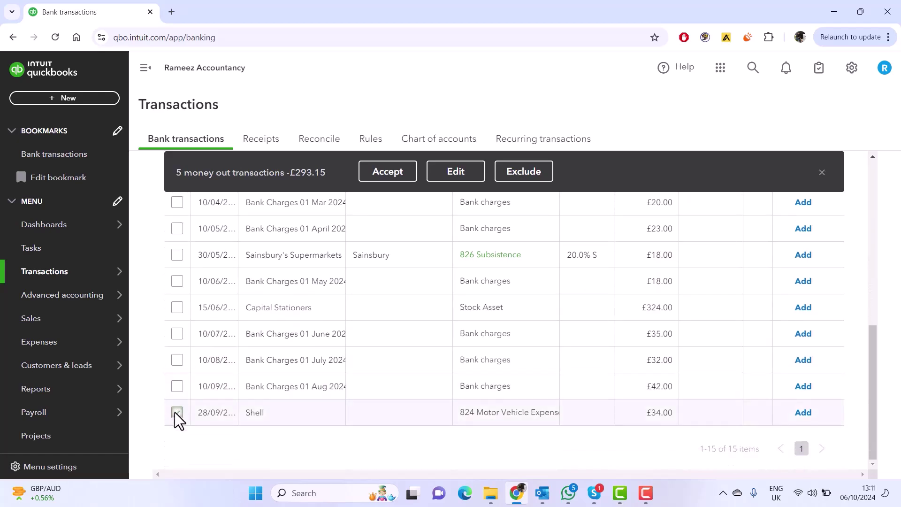
scroll(423, 367, up, 5)
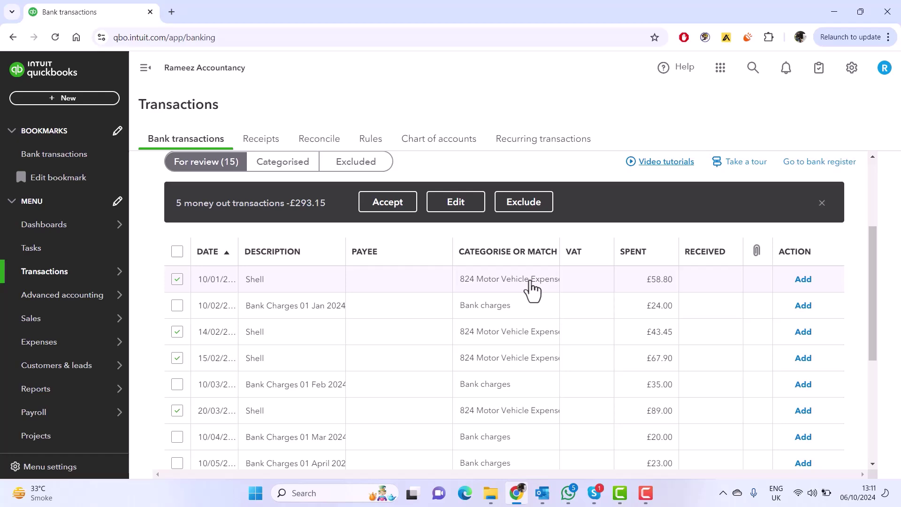
click(388, 206)
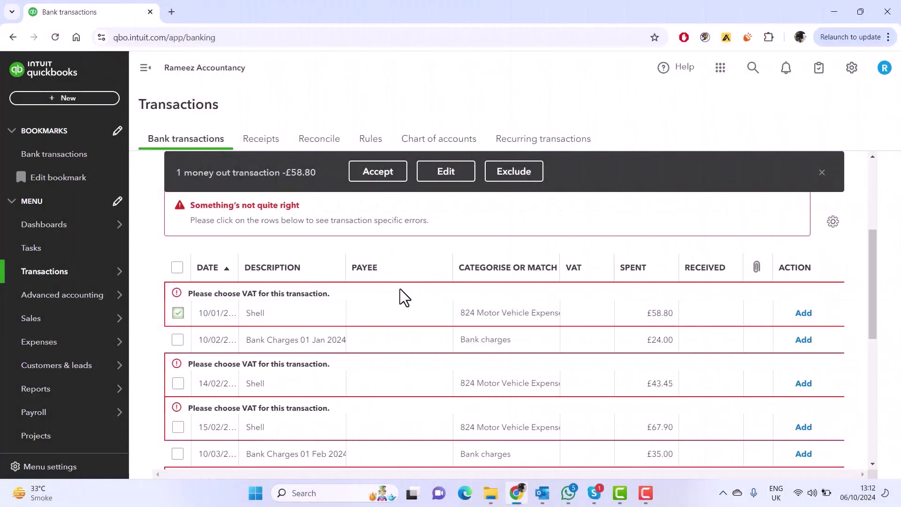
Step: Open the £58.80 Shell expense, create a new supplier named Shell and assign it as the payee
click(389, 323)
scroll(388, 324, down, 1)
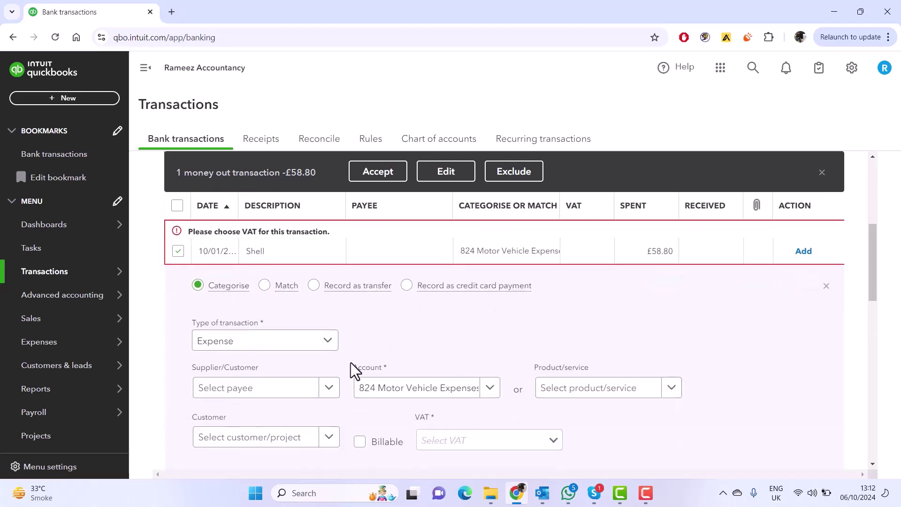
scroll(350, 363, down, 1)
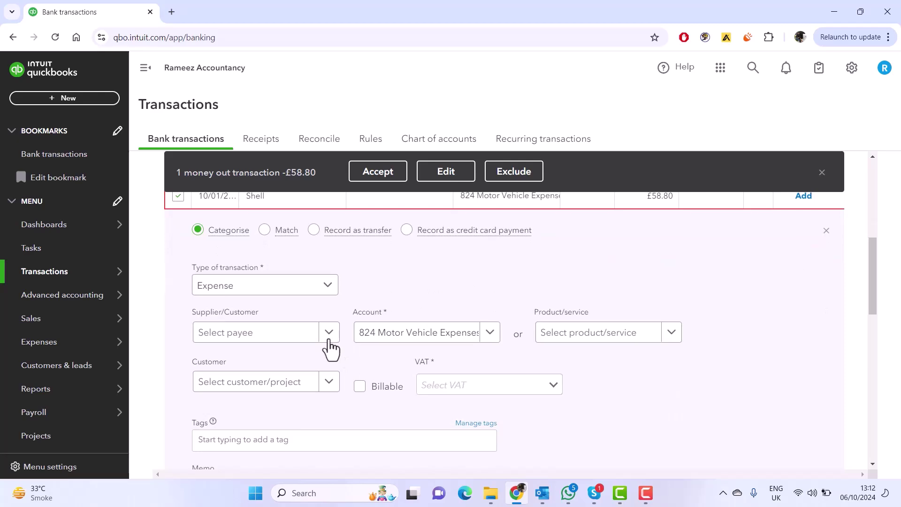
click(328, 333)
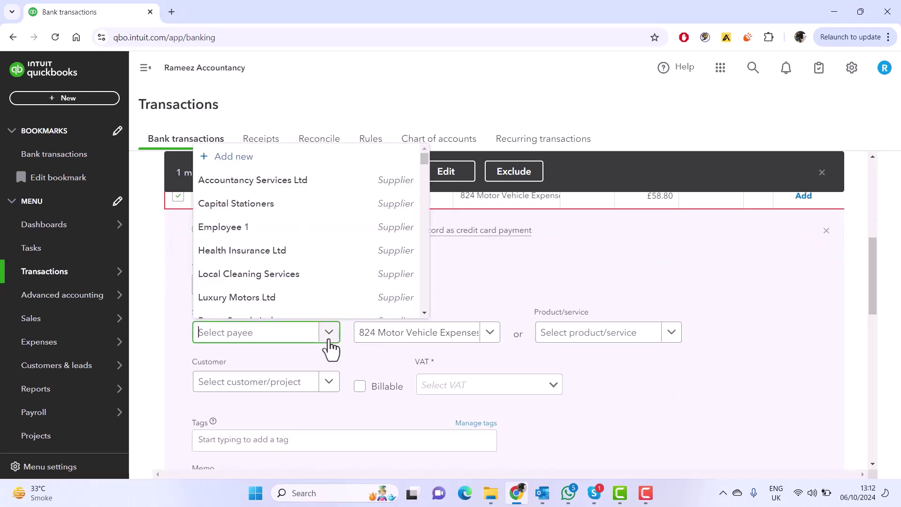
text(Shell)
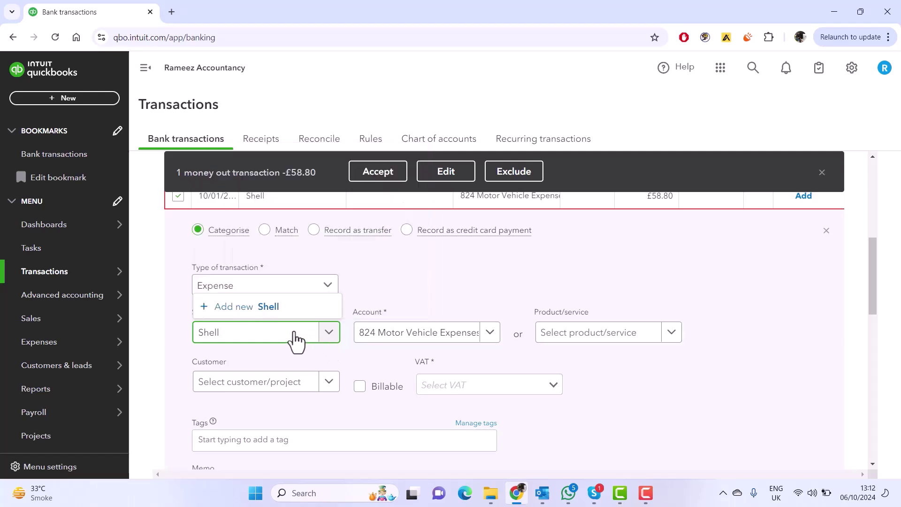
click(286, 313)
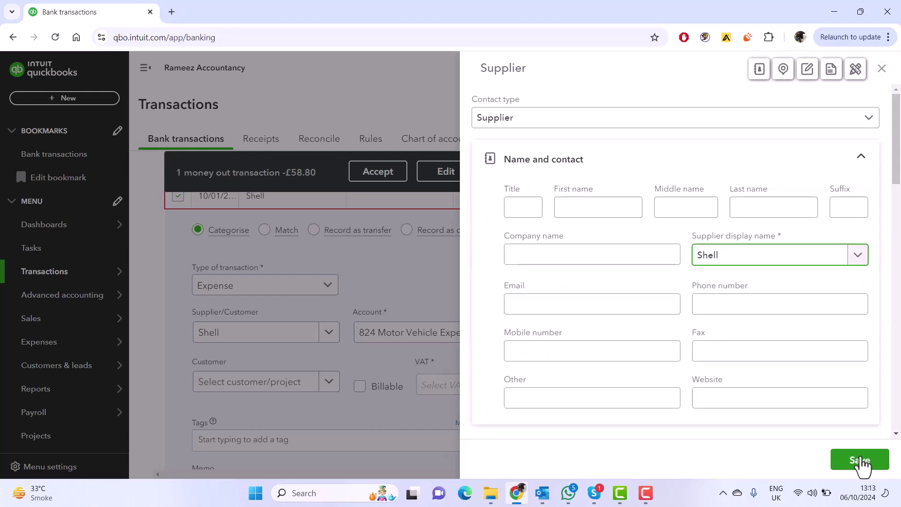
click(860, 461)
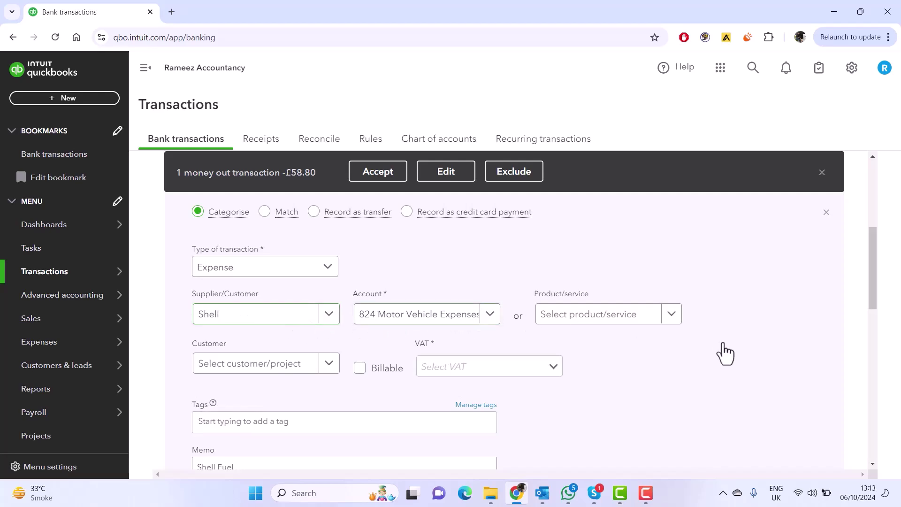
scroll(717, 347, down, 2)
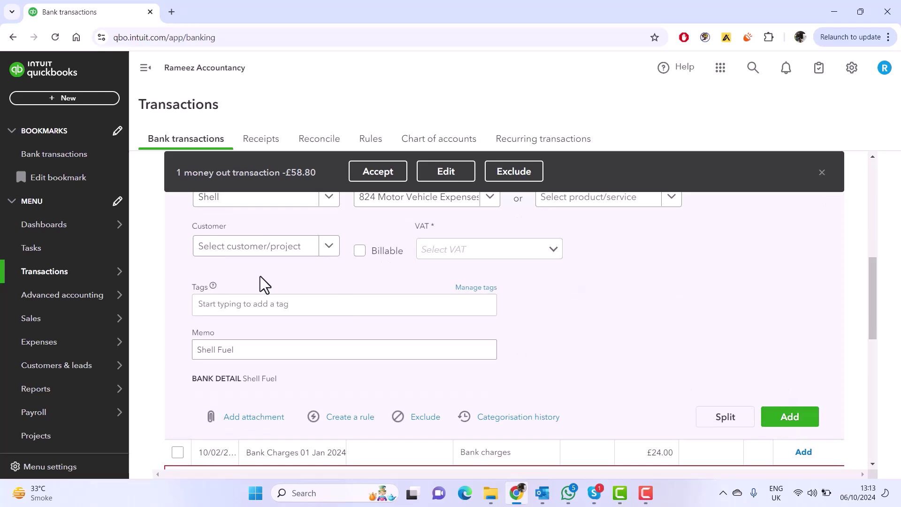
scroll(260, 276, up, 2)
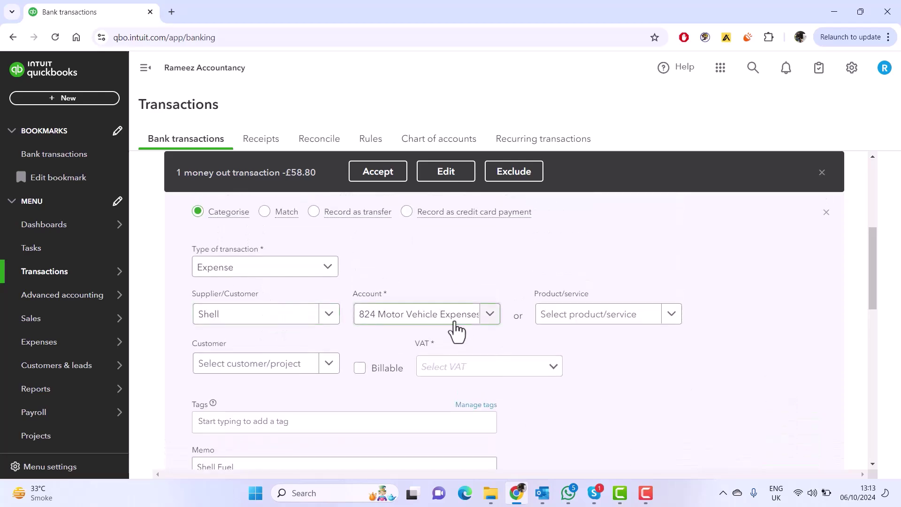
Step: Set the £58.80 Shell expense's VAT to 5.0% R, decline making it the category's default tax code, and add the expense
click(551, 375)
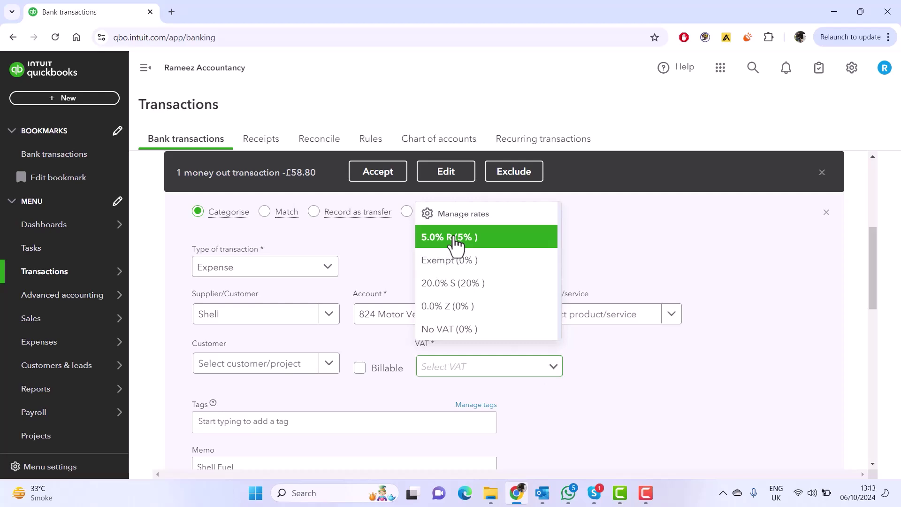
key(Return)
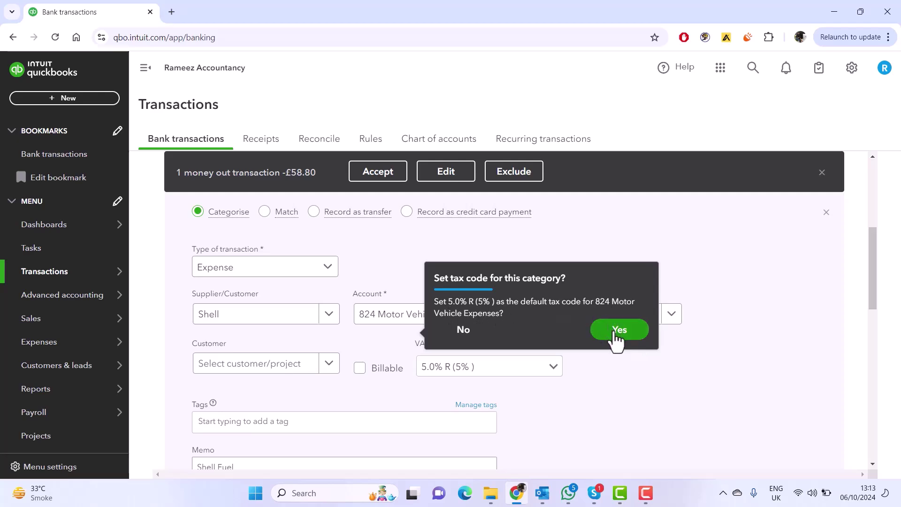
click(468, 330)
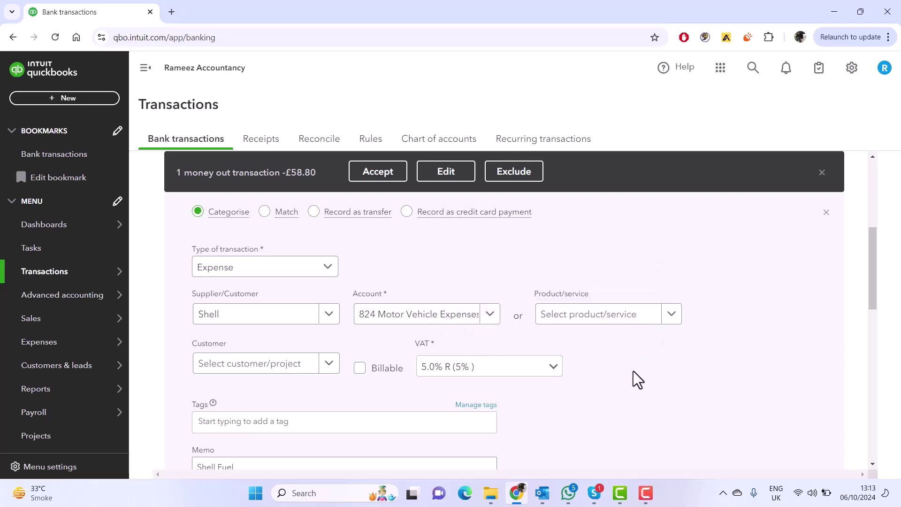
scroll(632, 371, down, 1)
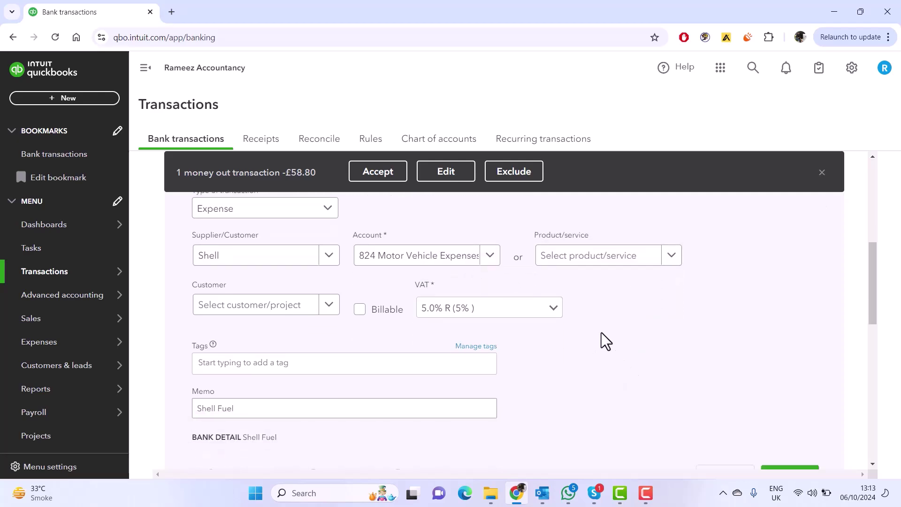
scroll(628, 328, down, 2)
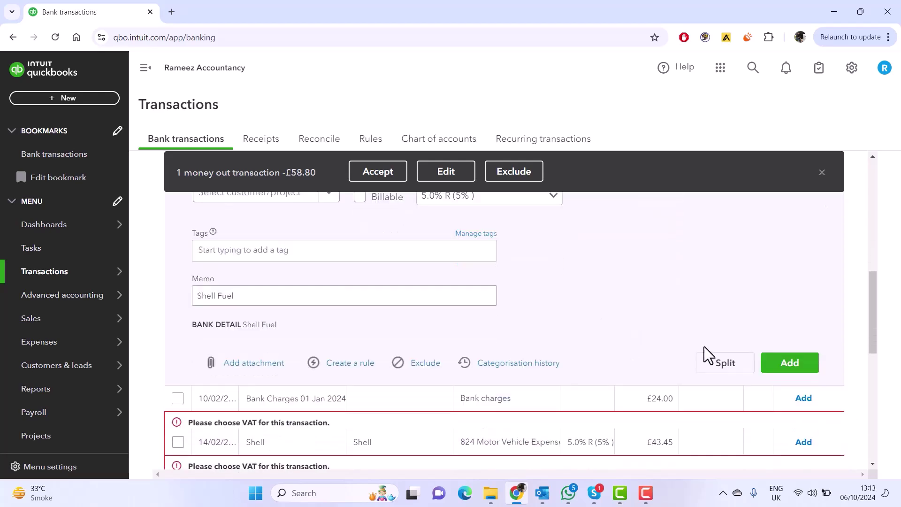
click(786, 360)
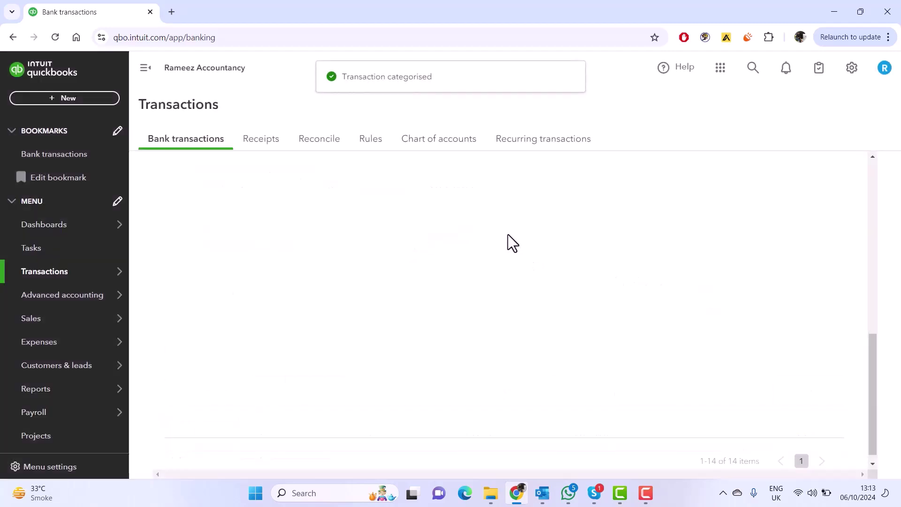
Step: Accept the four remaining Shell transactions together under 824 Motor Vehicle Expenses with 5.0% R VAT, without creating a rule
scroll(462, 258, up, 3)
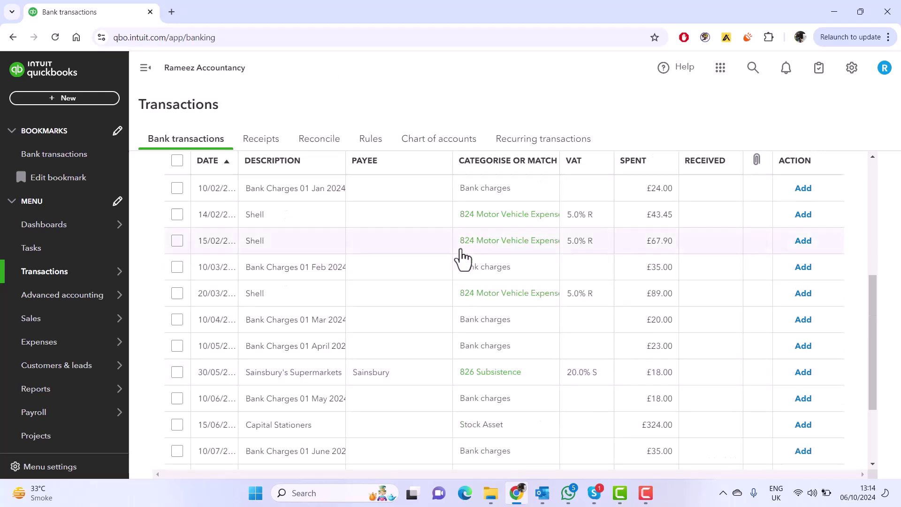
click(175, 216)
click(177, 240)
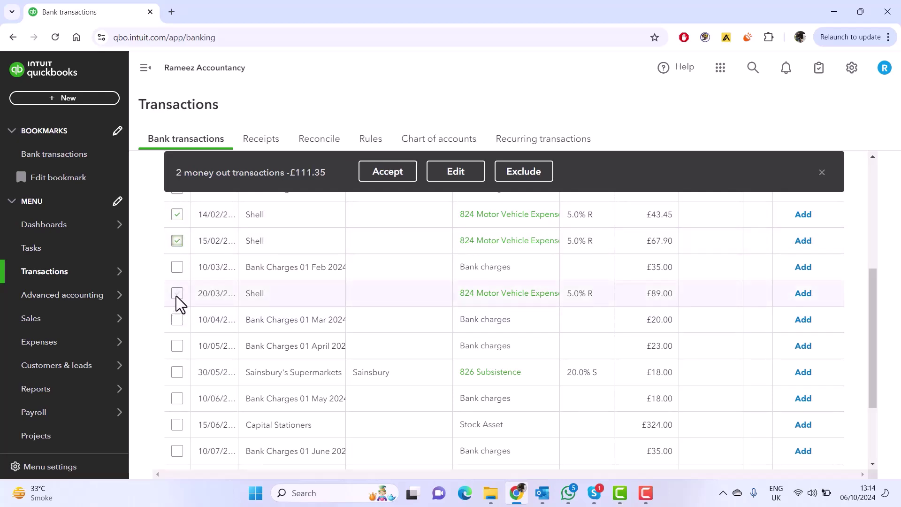
click(177, 294)
scroll(181, 317, down, 1)
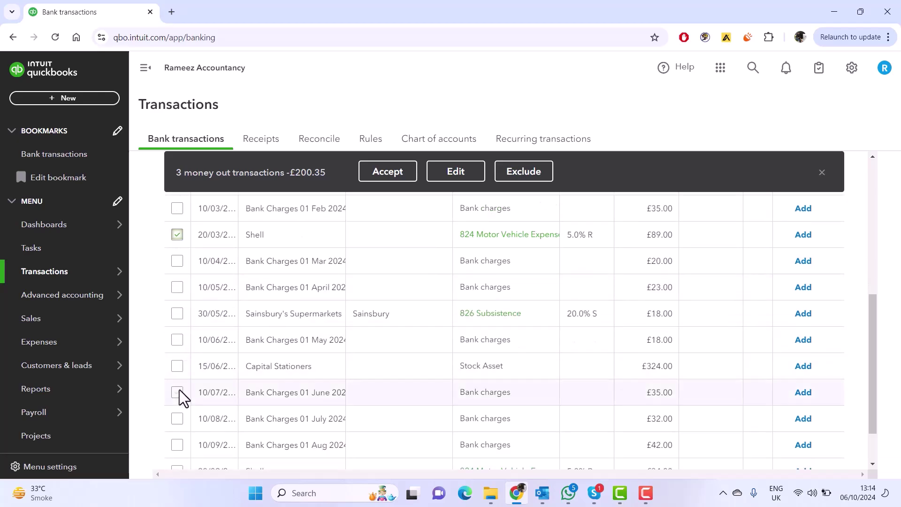
scroll(221, 402, down, 1)
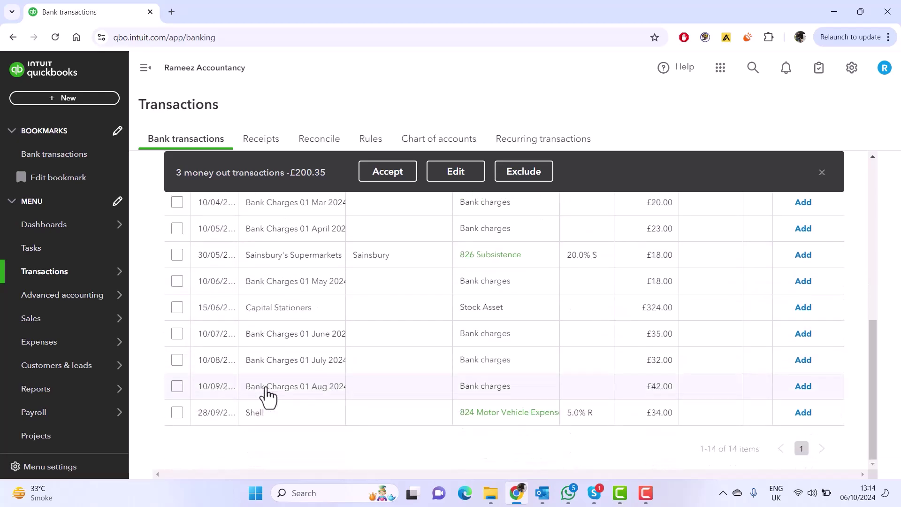
click(178, 413)
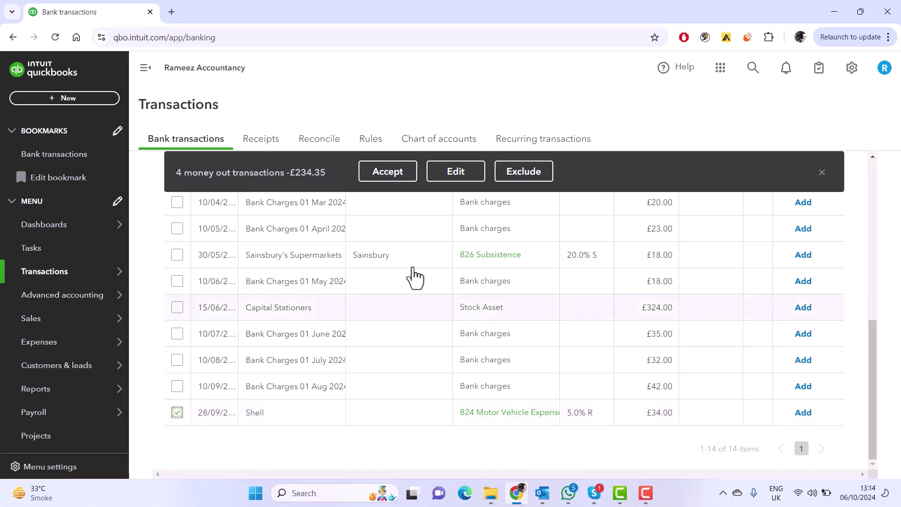
click(398, 179)
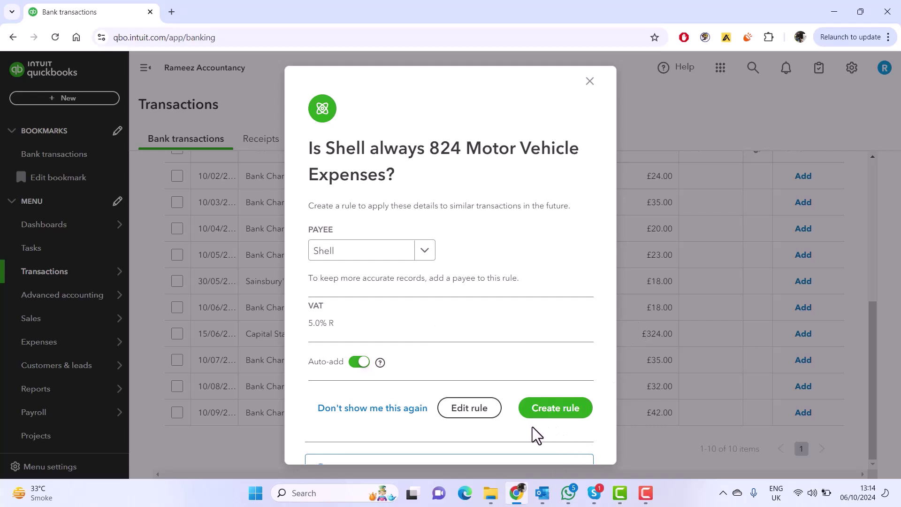
click(590, 81)
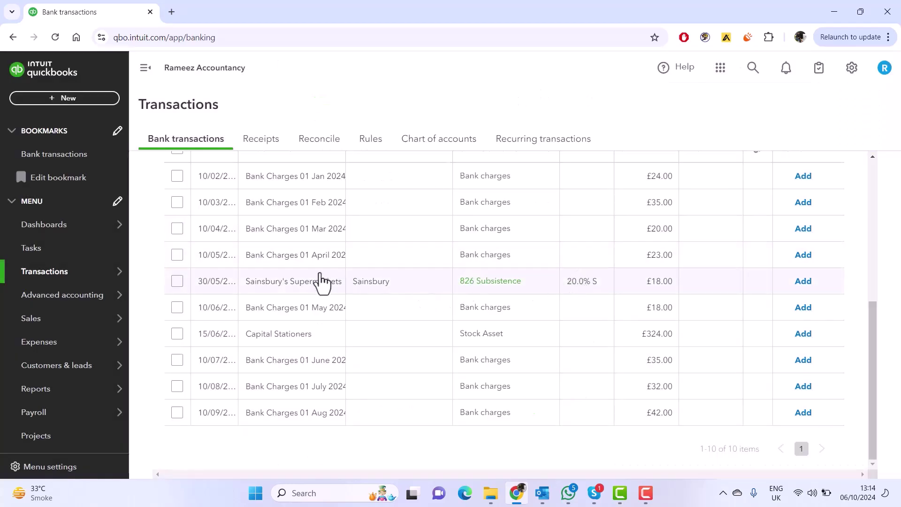
Step: Accept the £18.00 Sainsbury's Supermarkets transaction with its suggested 826 Subsistence category and 20.0% S VAT
click(177, 282)
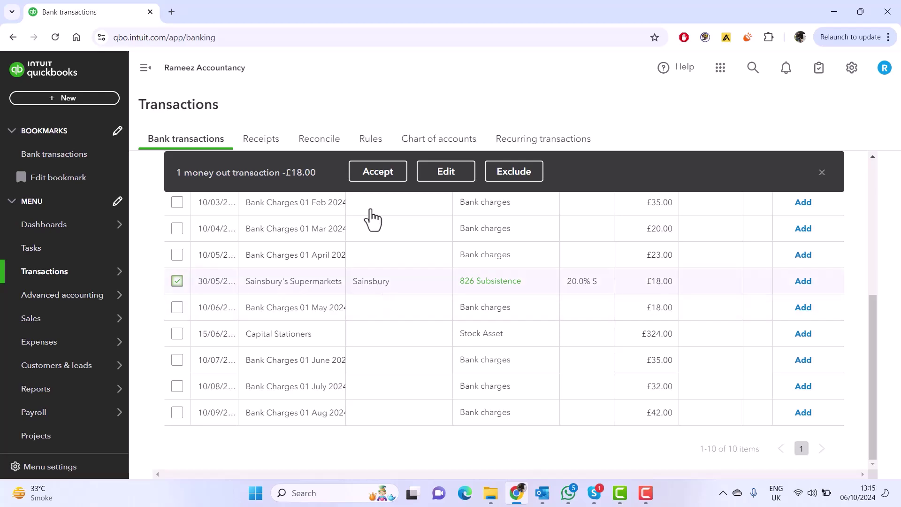
click(378, 175)
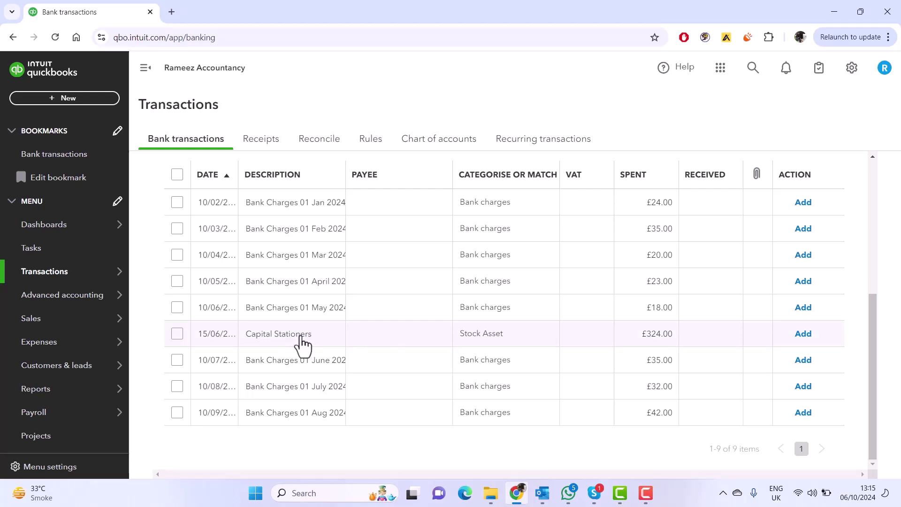
Step: Open the £324.00 Capital Stationers transaction for matching and search the possible matches for "Capital"
click(488, 341)
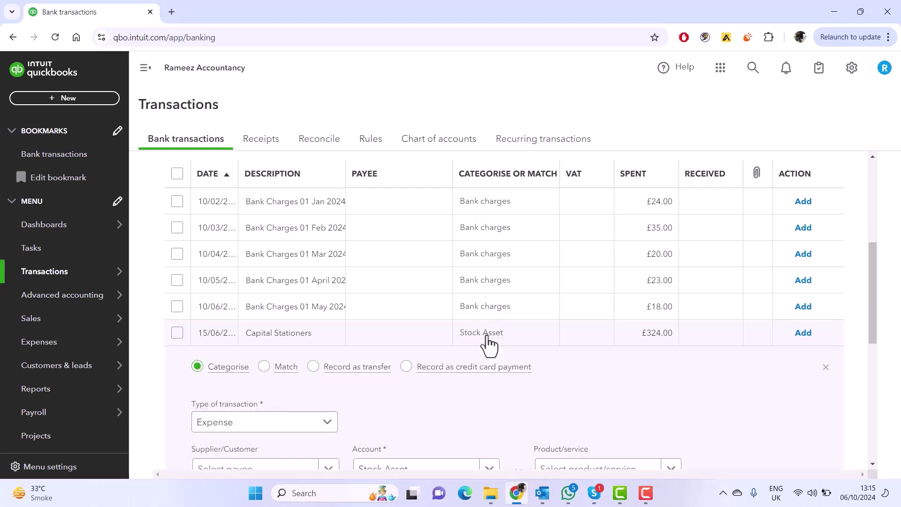
click(264, 367)
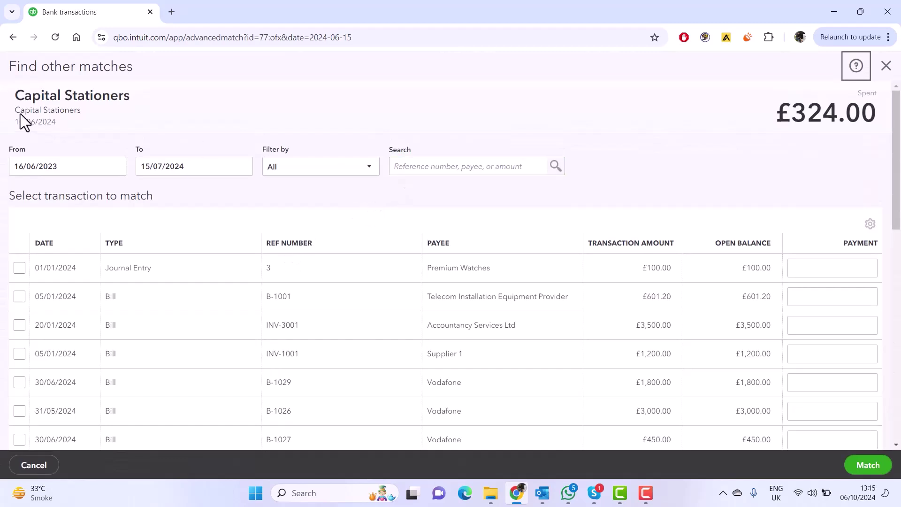
click(440, 172)
text(Cap)
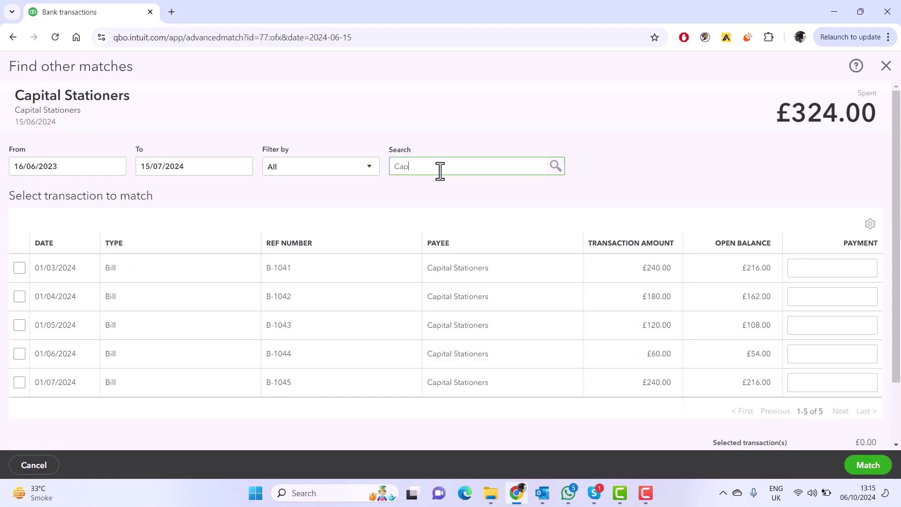
text(ita;)
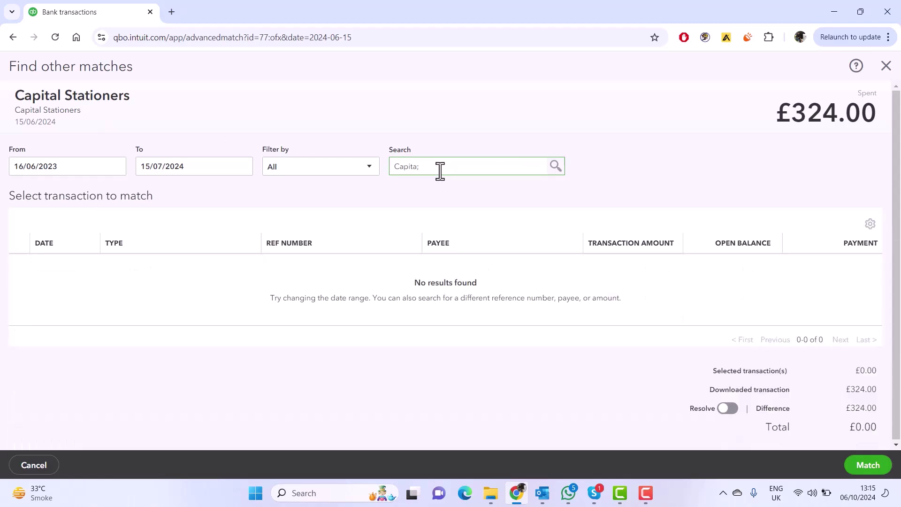
key(BackSpace)
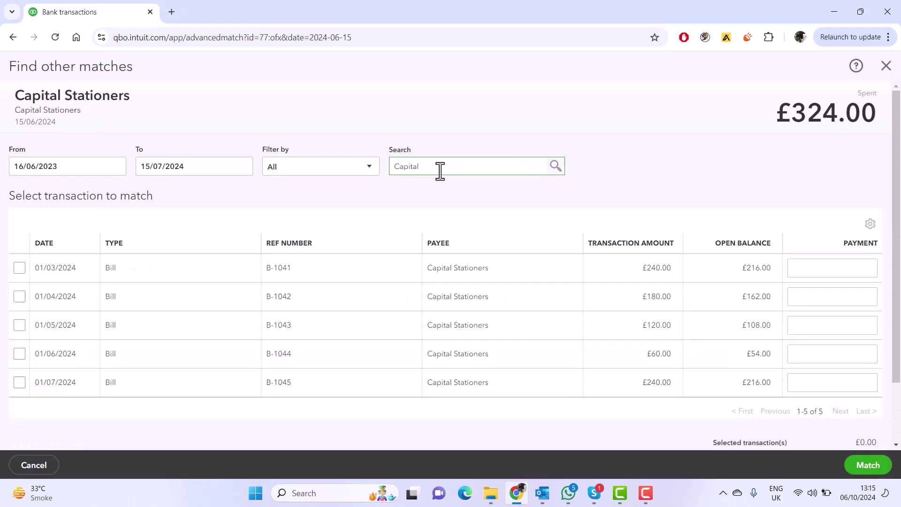
click(438, 216)
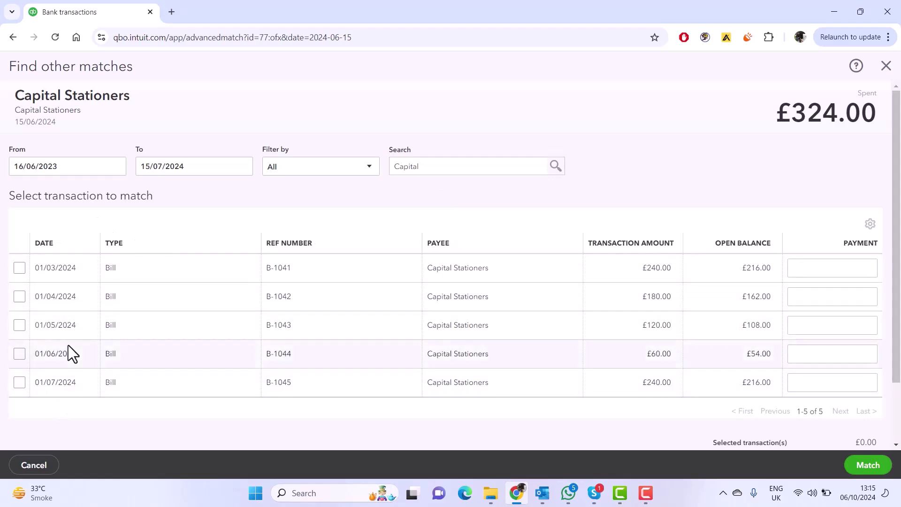
Step: Match the Capital Stationers payment to bills B-1041 and B-1042, allocating £216.00 and £108.00 respectively
click(18, 271)
click(19, 295)
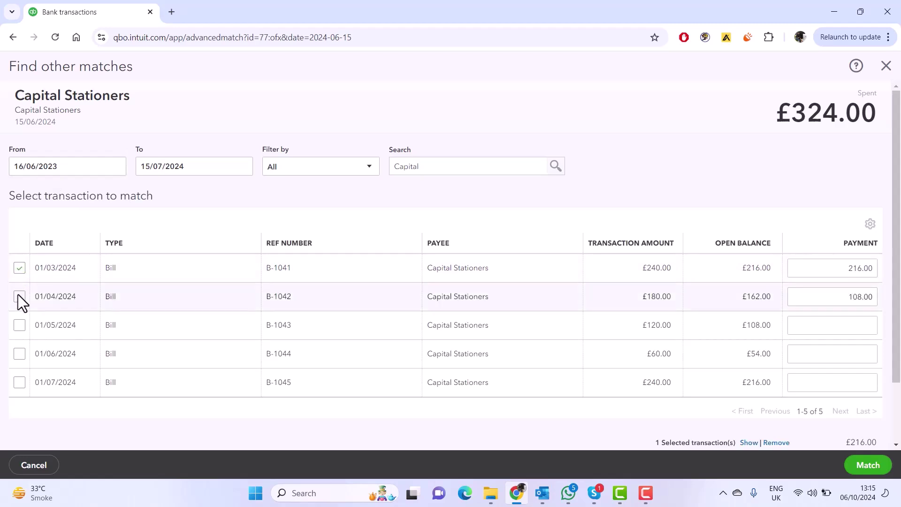
click(18, 323)
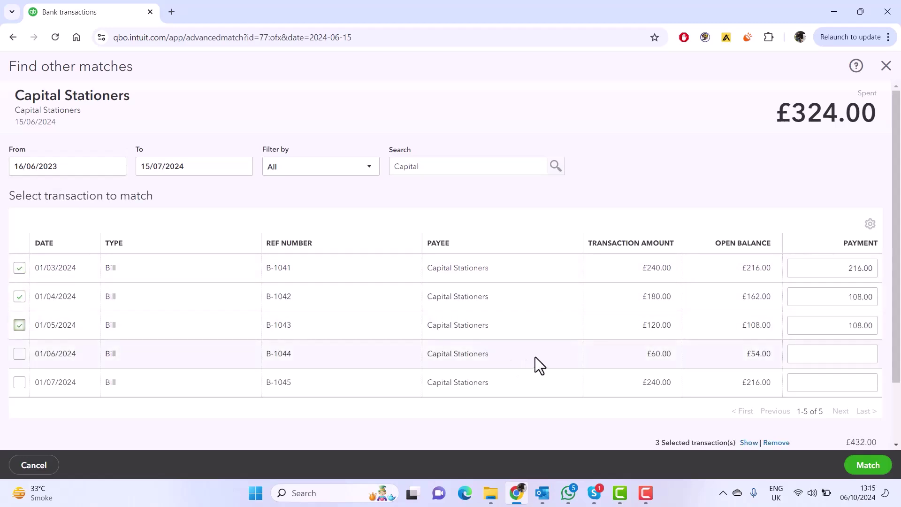
scroll(534, 356, down, 3)
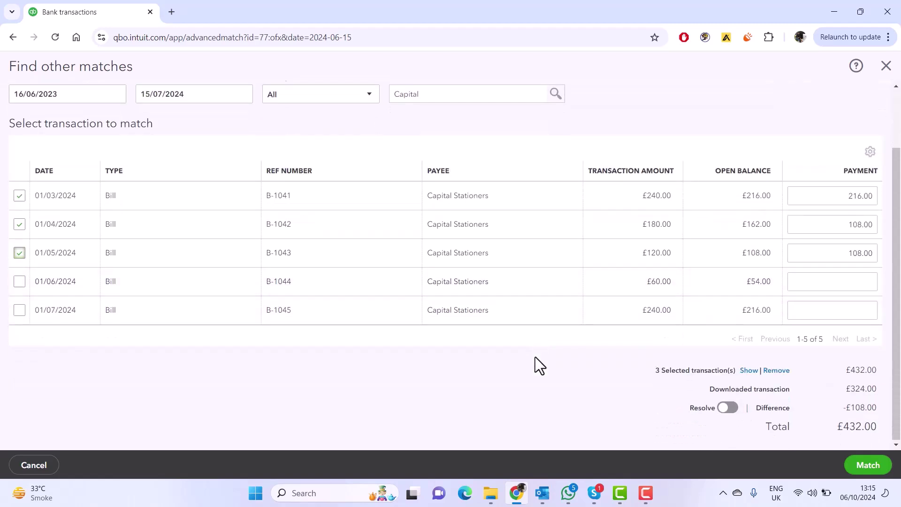
click(19, 254)
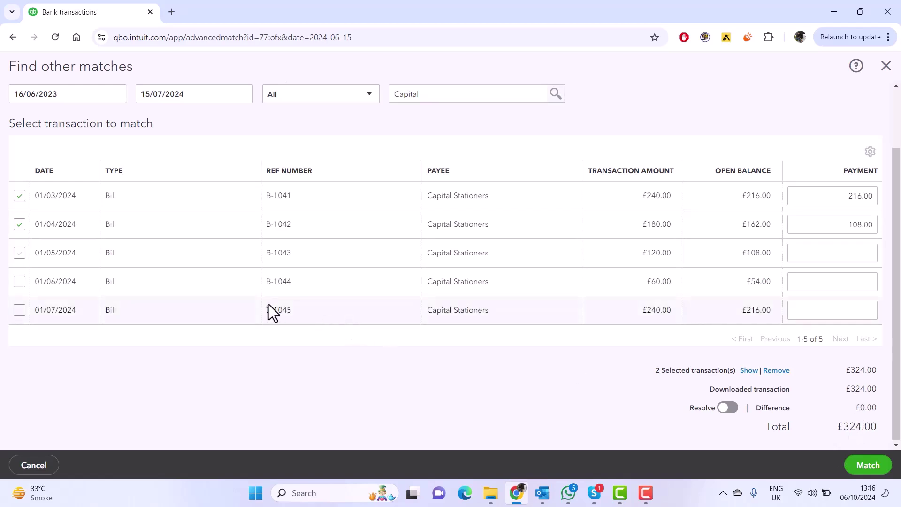
scroll(268, 304, up, 2)
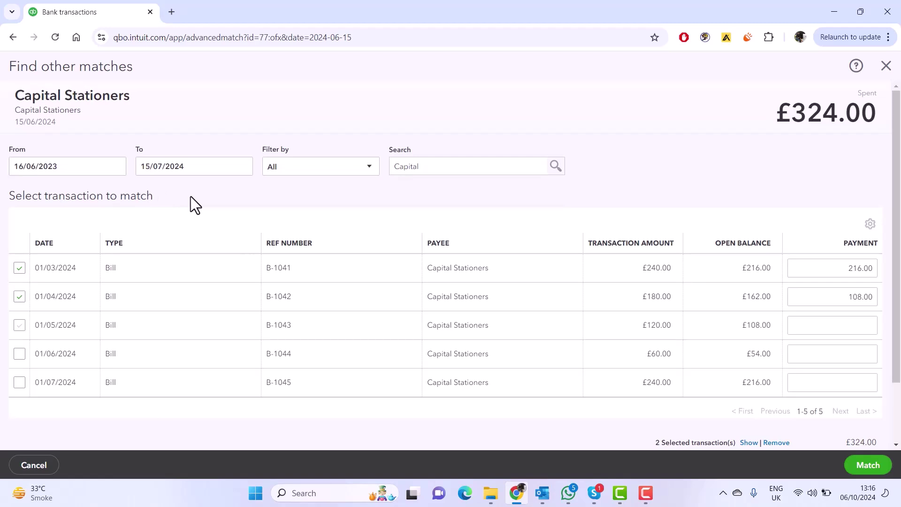
scroll(191, 196, down, 2)
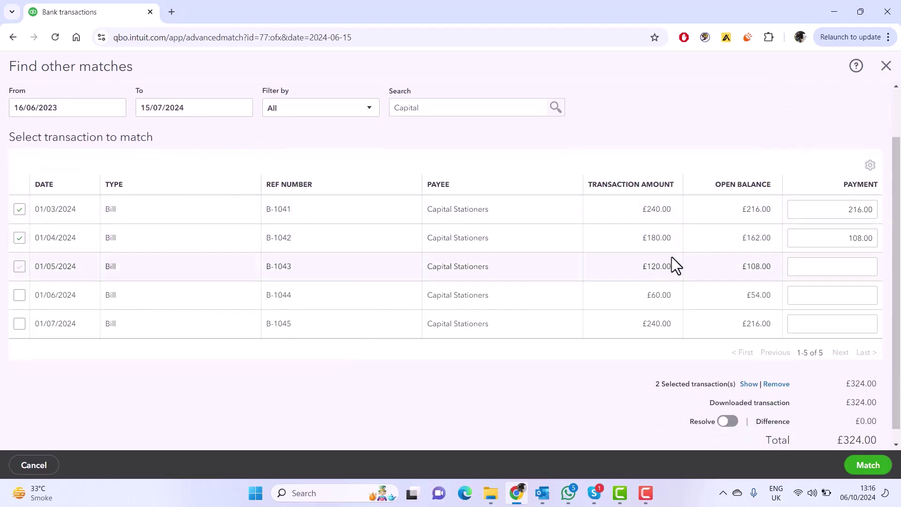
scroll(600, 295, down, 1)
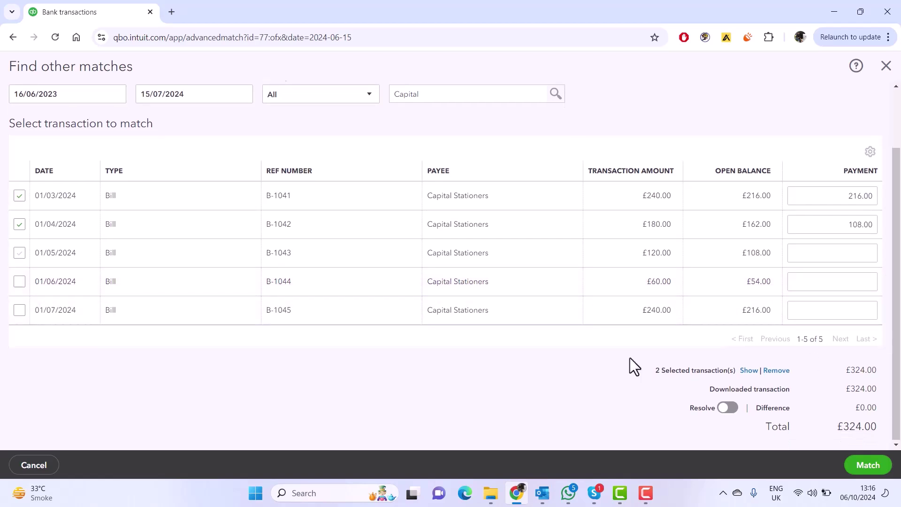
click(857, 464)
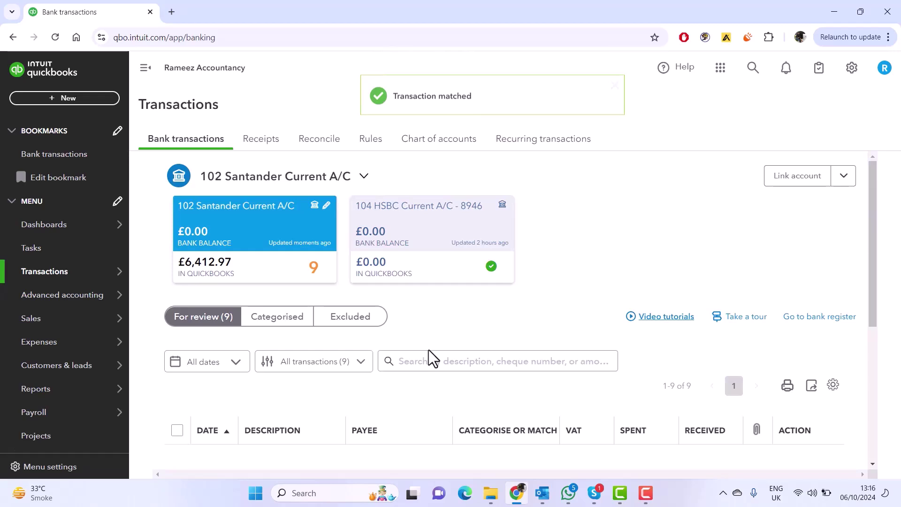
Step: Try to accept all eight Bank Charges transactions together with their suggested Bank charges category
scroll(443, 348, down, 4)
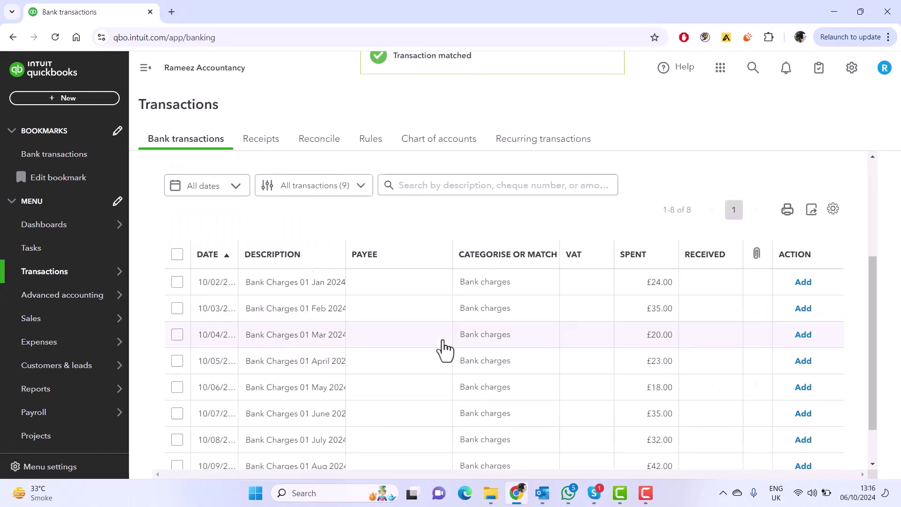
scroll(443, 349, down, 2)
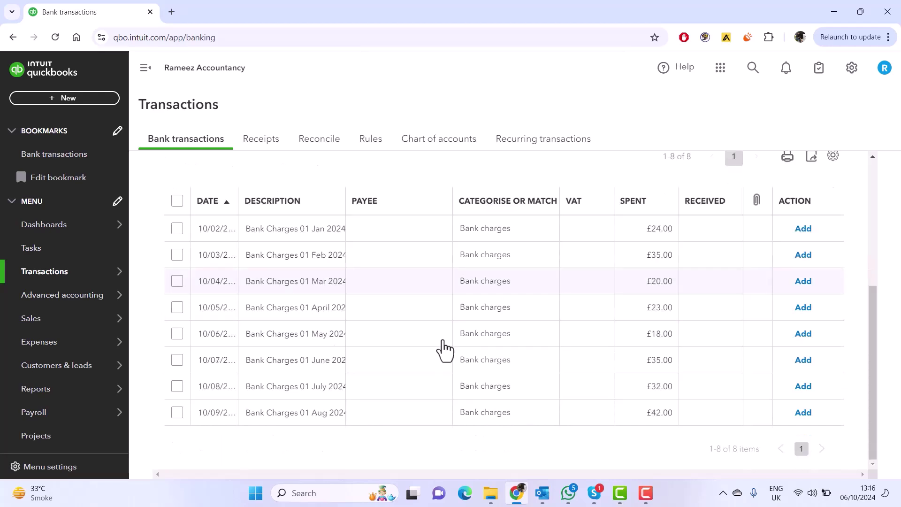
click(177, 229)
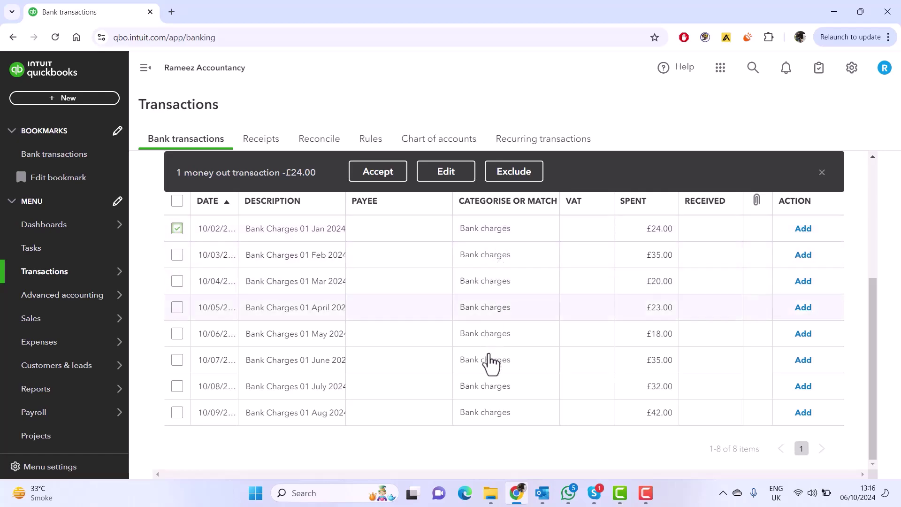
click(176, 255)
click(176, 280)
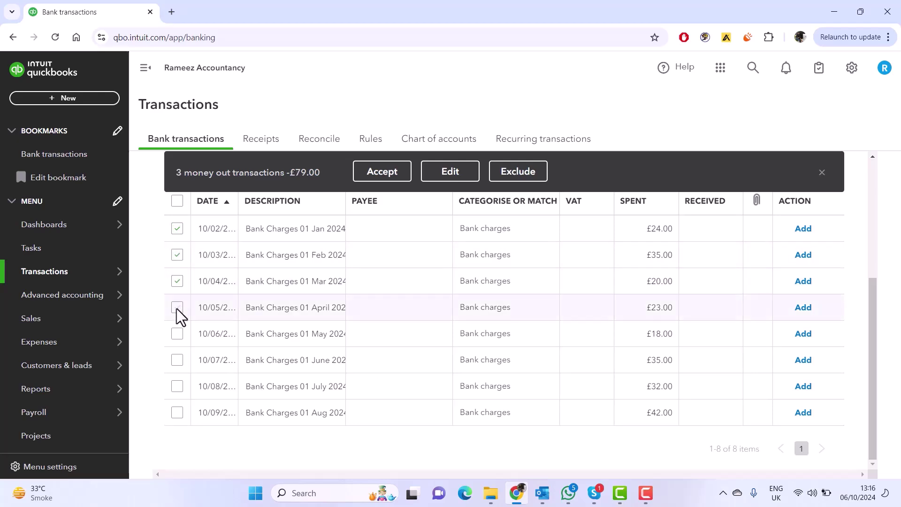
click(176, 307)
click(176, 333)
click(176, 361)
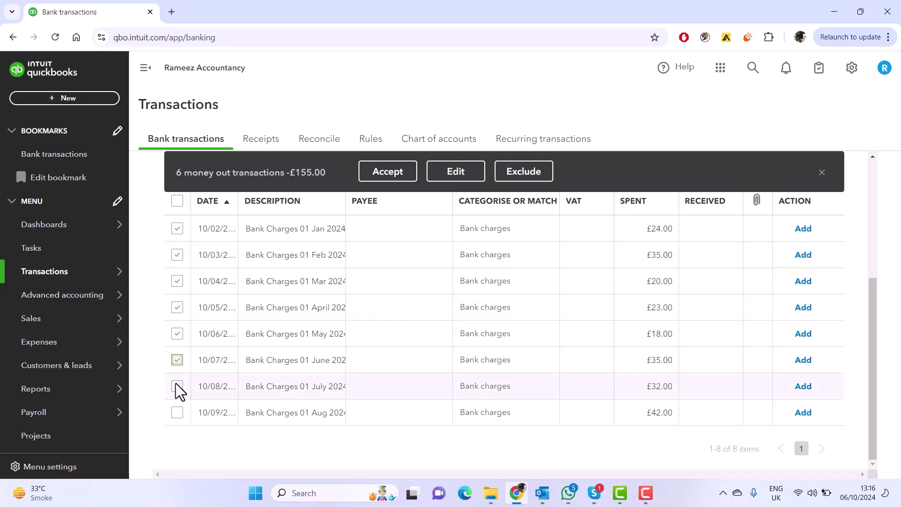
click(176, 385)
click(176, 412)
click(397, 177)
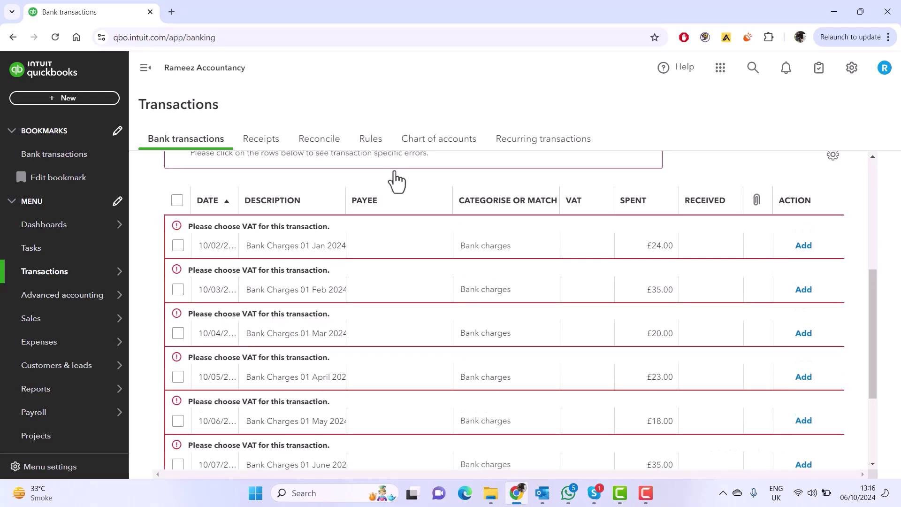
Step: Open the £24.00 Bank Charges 01 Jan 2024 transaction and create a new supplier named Santander Bank Charges as its payee
click(393, 257)
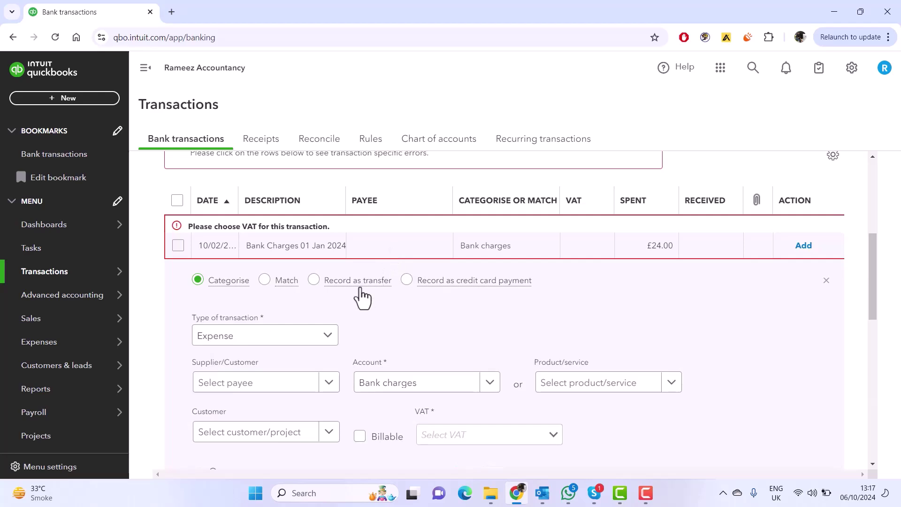
scroll(348, 343, down, 3)
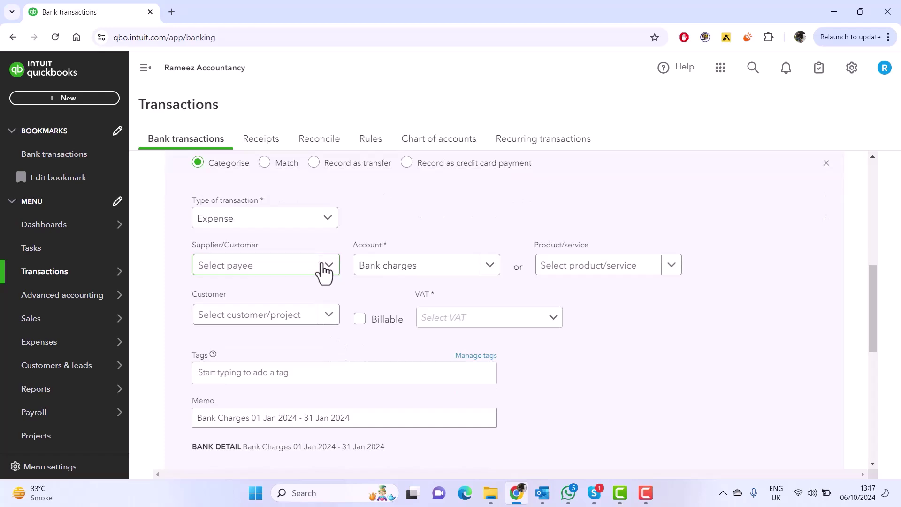
click(296, 275)
text(S)
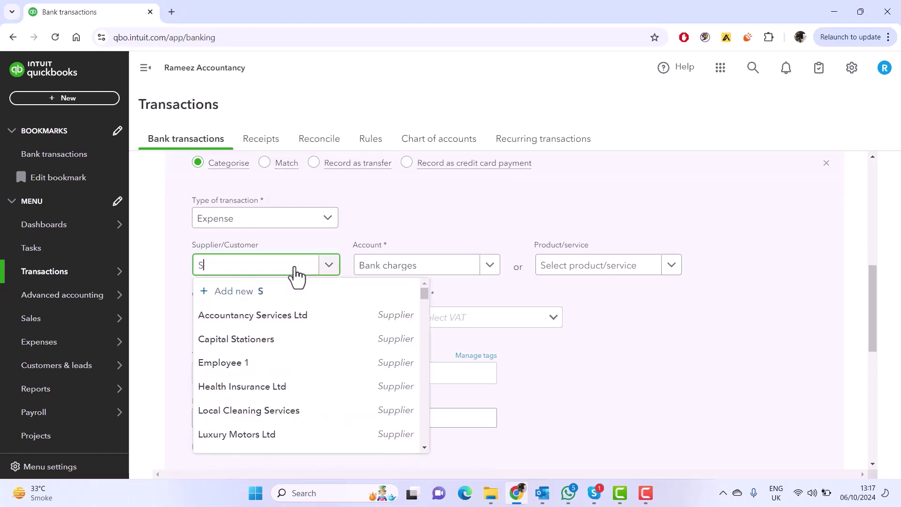
text(antander)
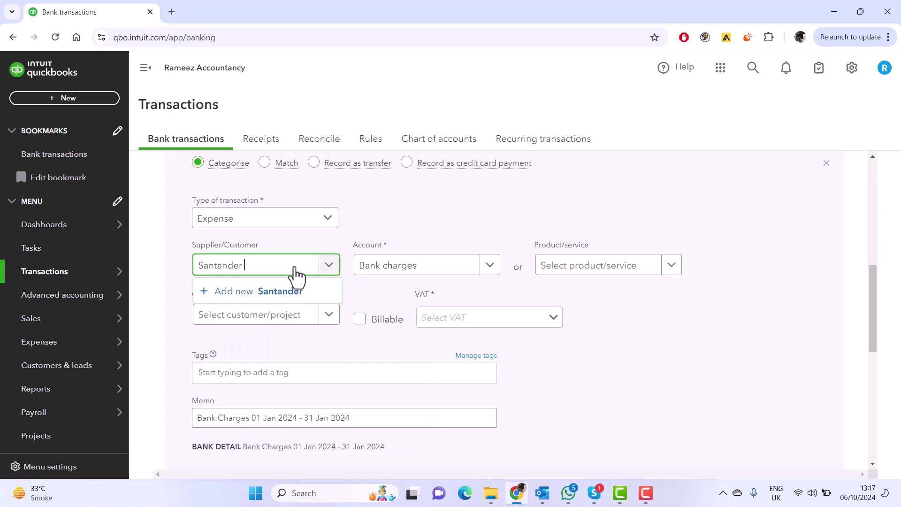
text( Bank Charges)
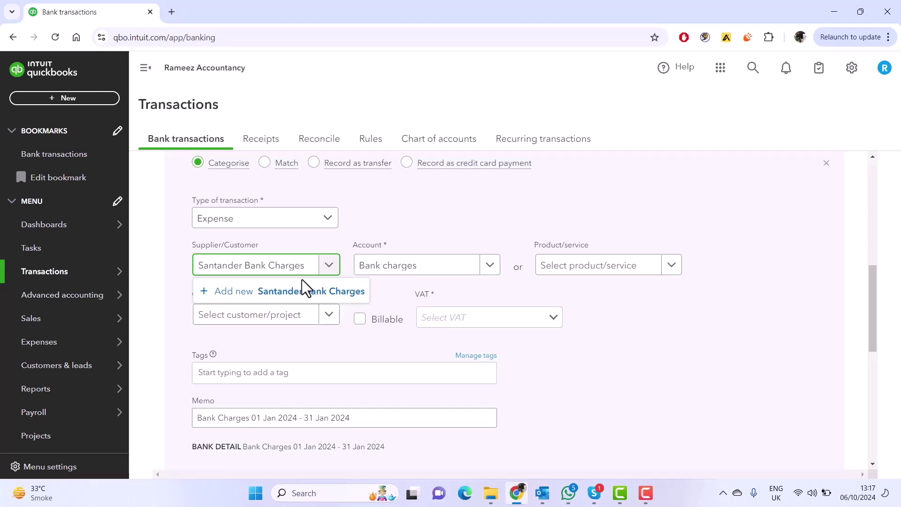
click(308, 291)
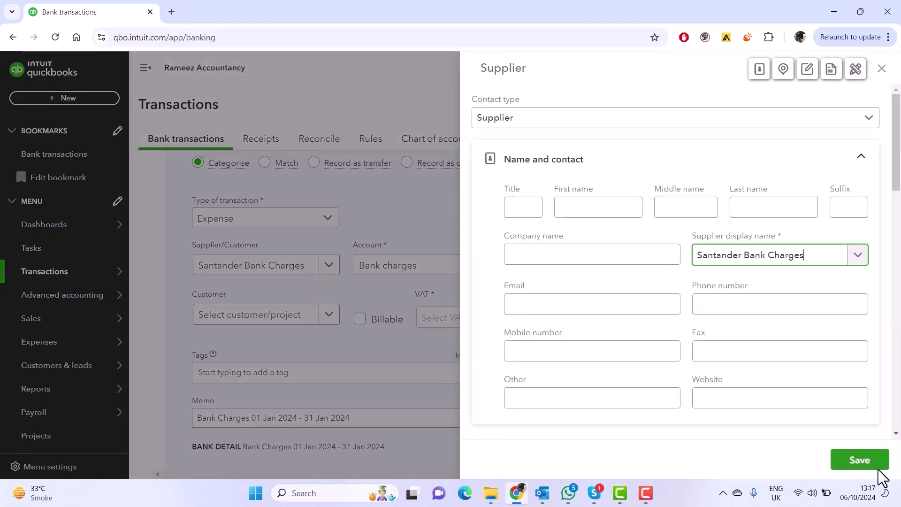
click(875, 465)
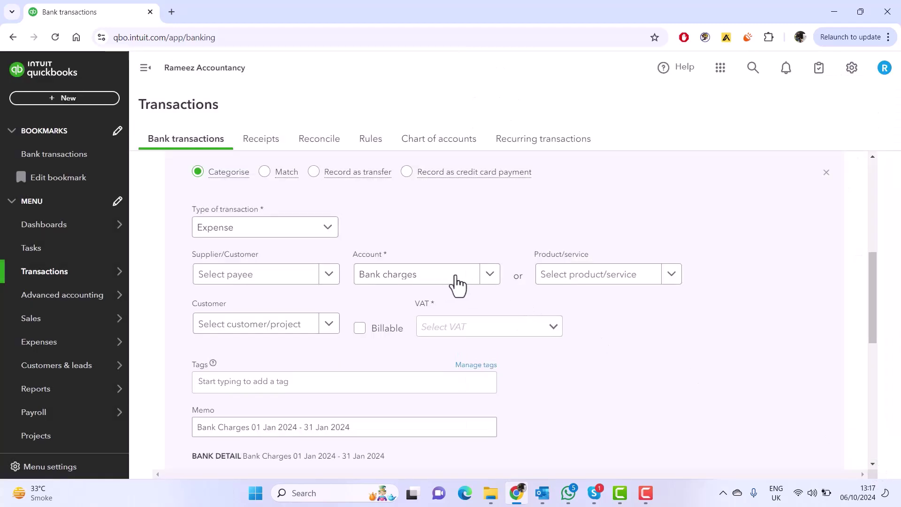
Step: Set the January charge's VAT to No VAT (0%), make it the default tax code for Bank charges, and add the transaction
click(554, 328)
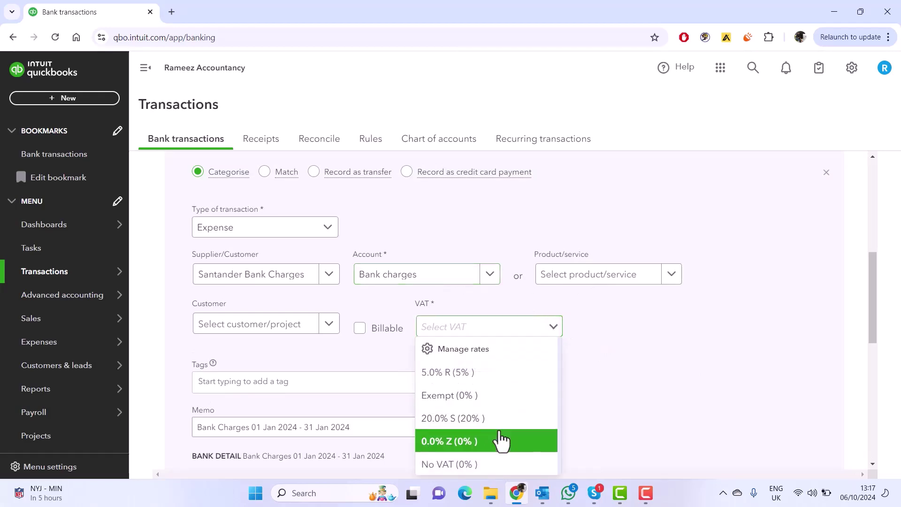
click(493, 463)
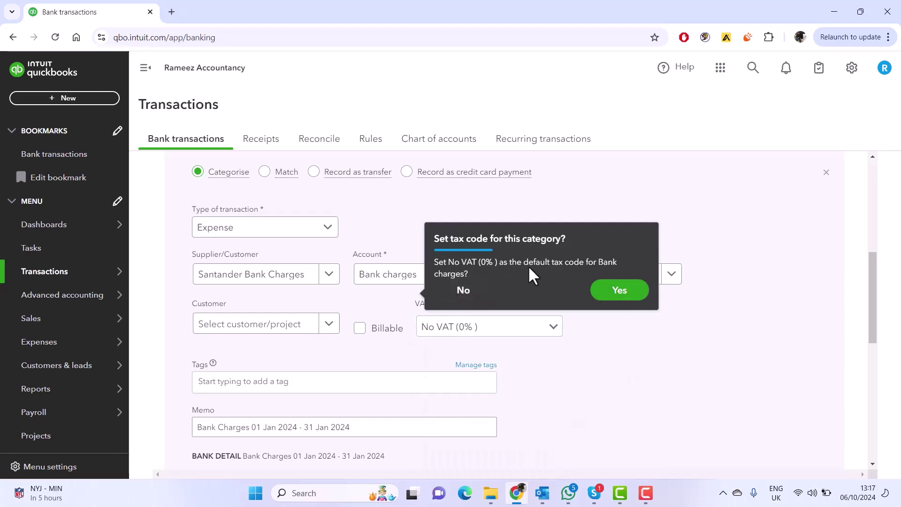
click(608, 293)
scroll(639, 318, down, 3)
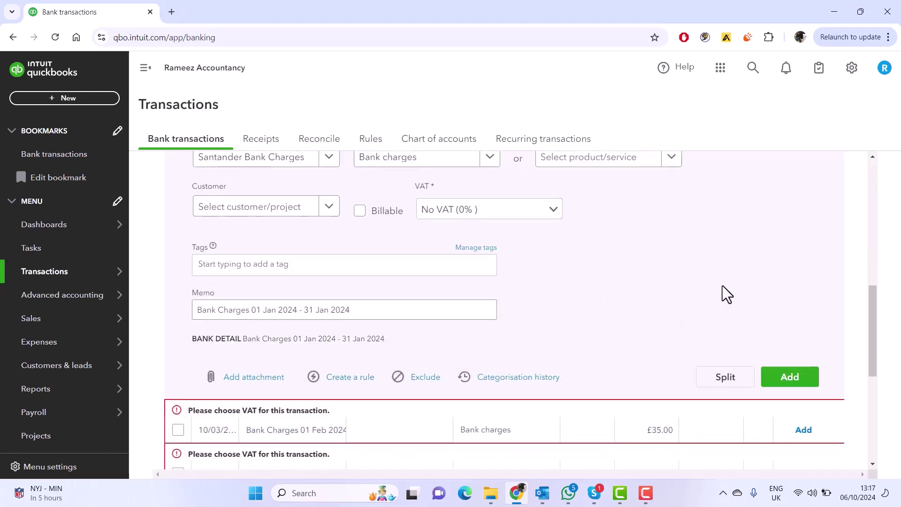
click(800, 376)
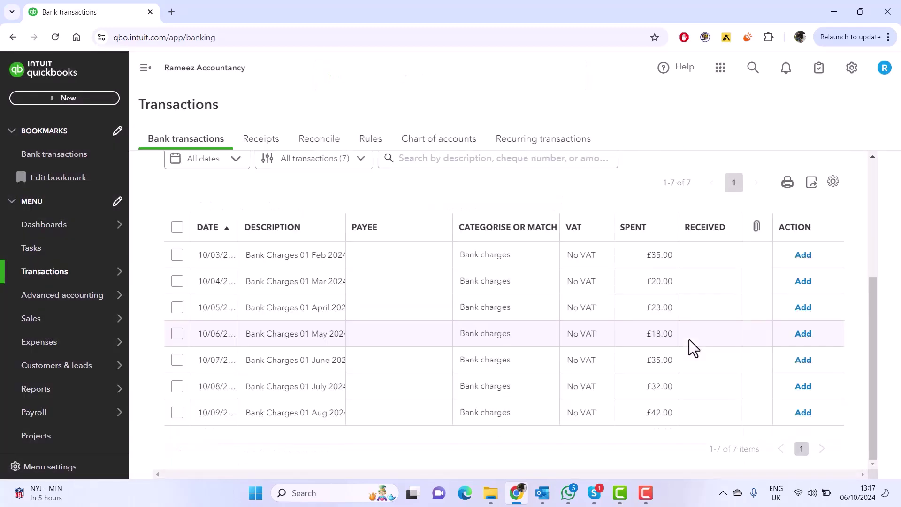
Step: Select all seven remaining Bank Charges transactions, from February to August 2024
click(179, 253)
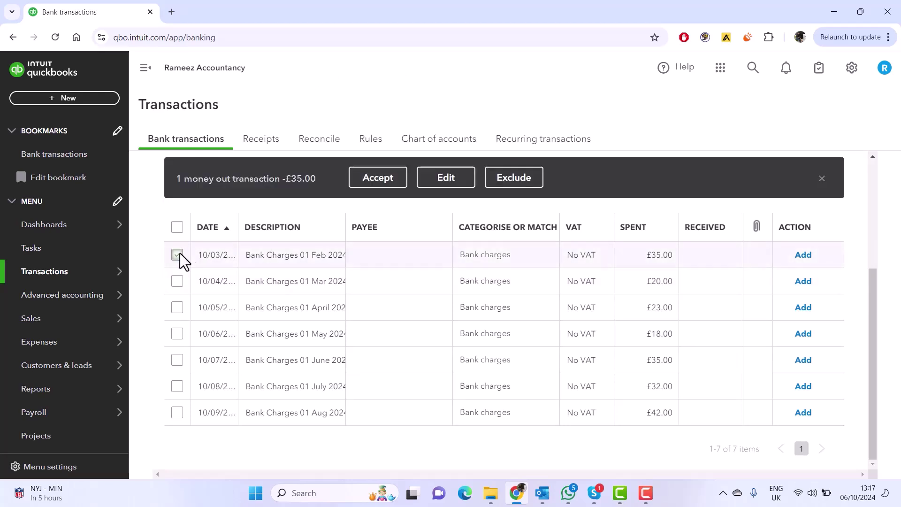
click(181, 283)
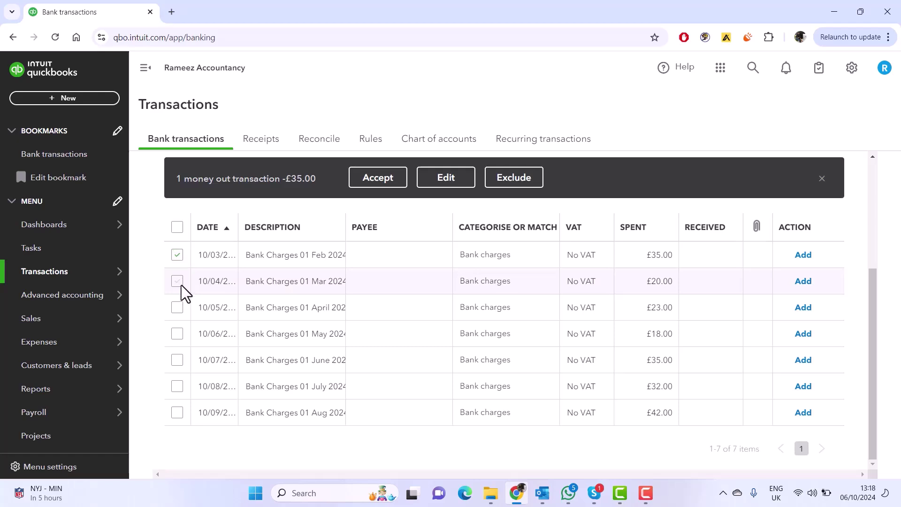
click(181, 308)
click(178, 334)
click(179, 358)
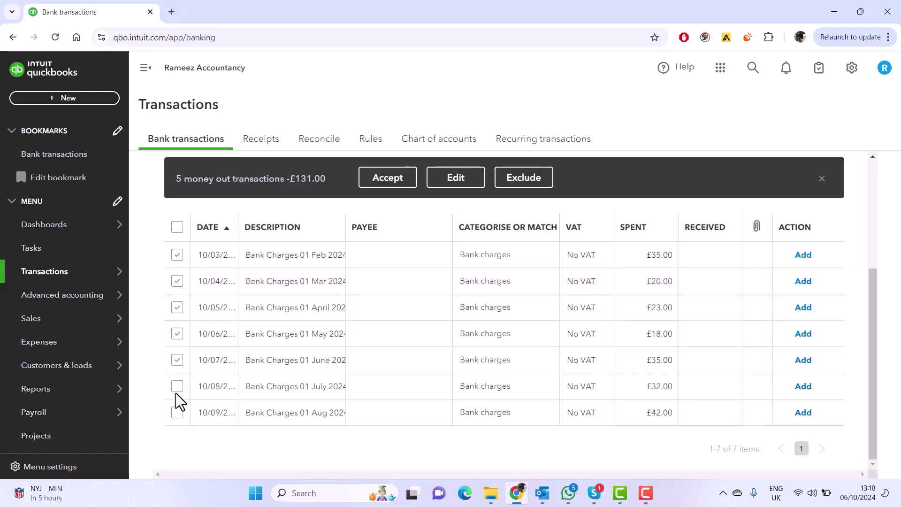
click(177, 386)
click(178, 411)
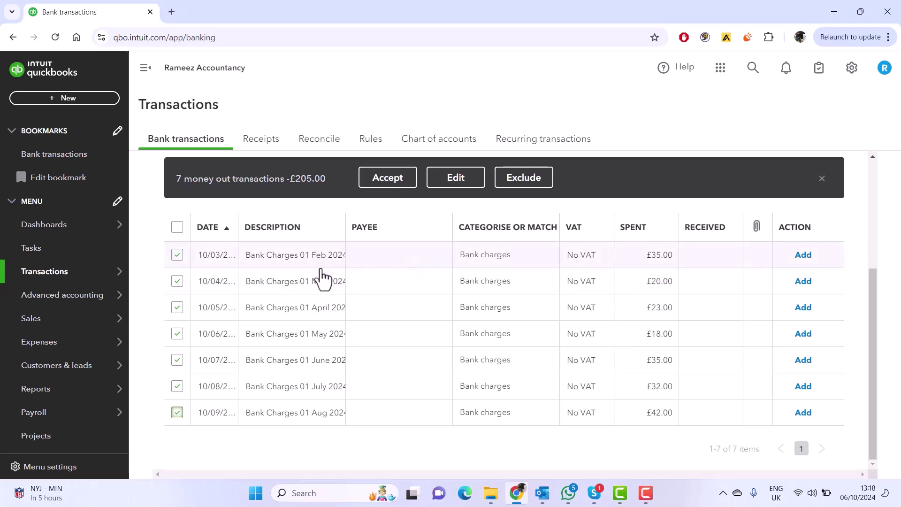
Step: Open the £35.00 Bank Charges 01 Feb 2024 transaction and set its payee to Santander Bank Charges
click(394, 258)
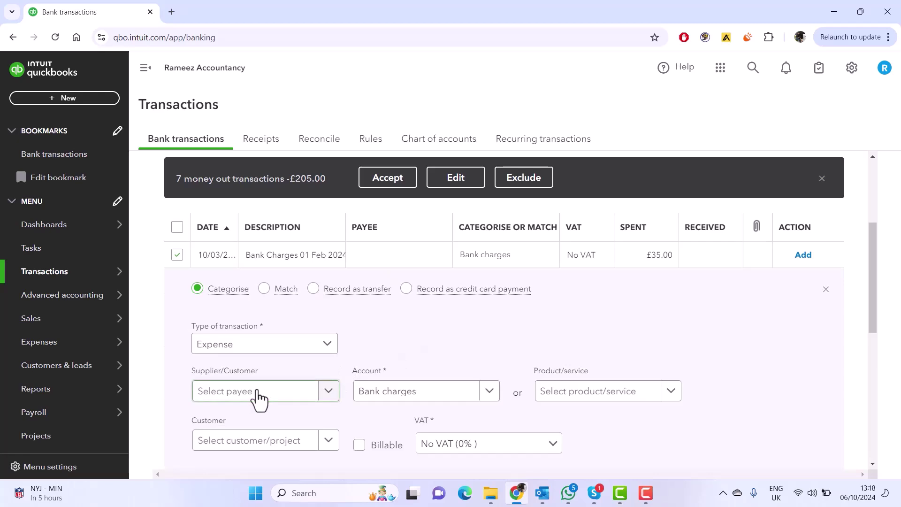
click(272, 390)
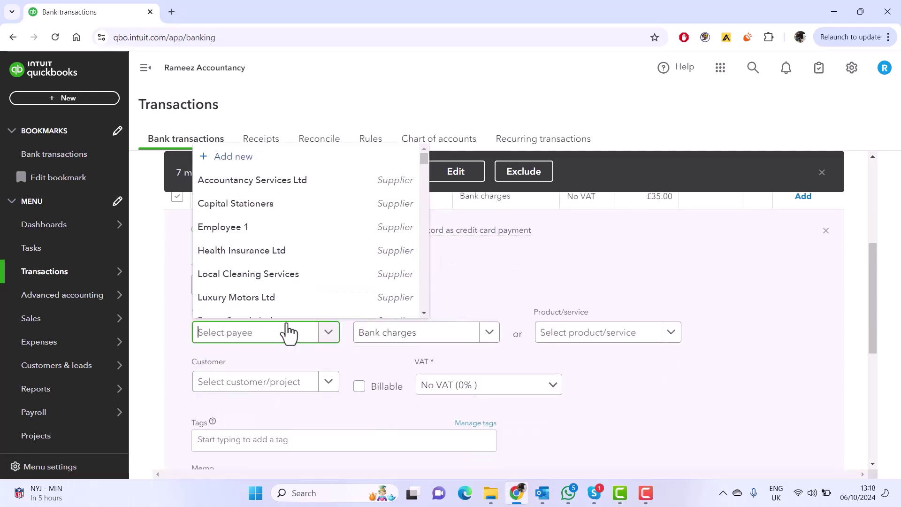
text(san)
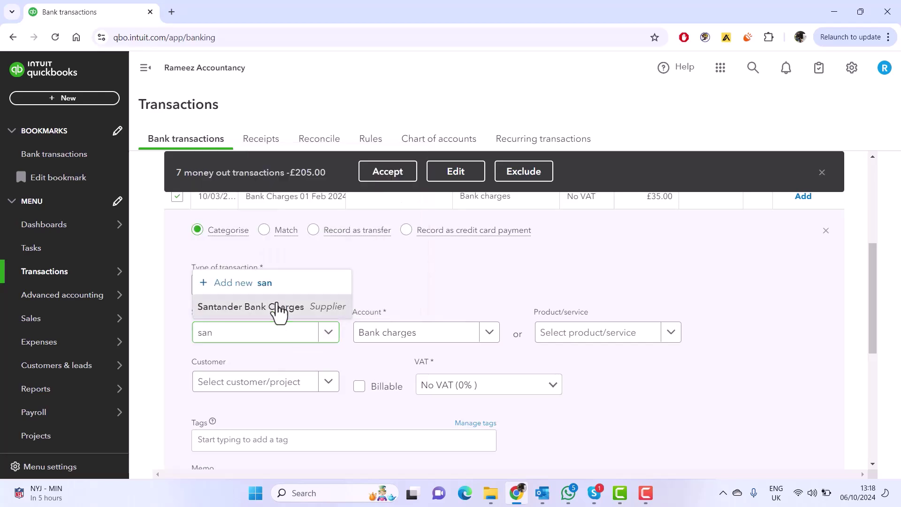
click(278, 308)
Step: Create a rule from the February charge named "Bank Charges Rule", applying to descriptions that contain "Bank Charges"
scroll(499, 287, down, 4)
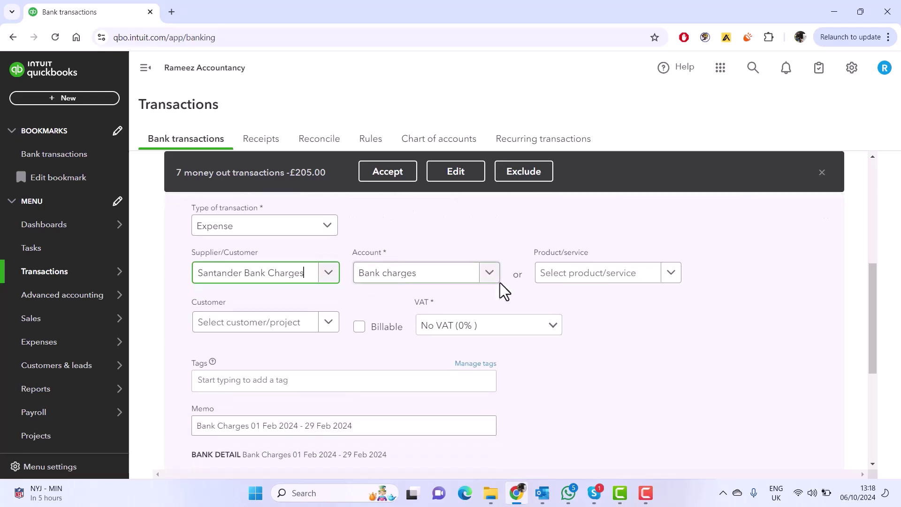
scroll(499, 283, up, 1)
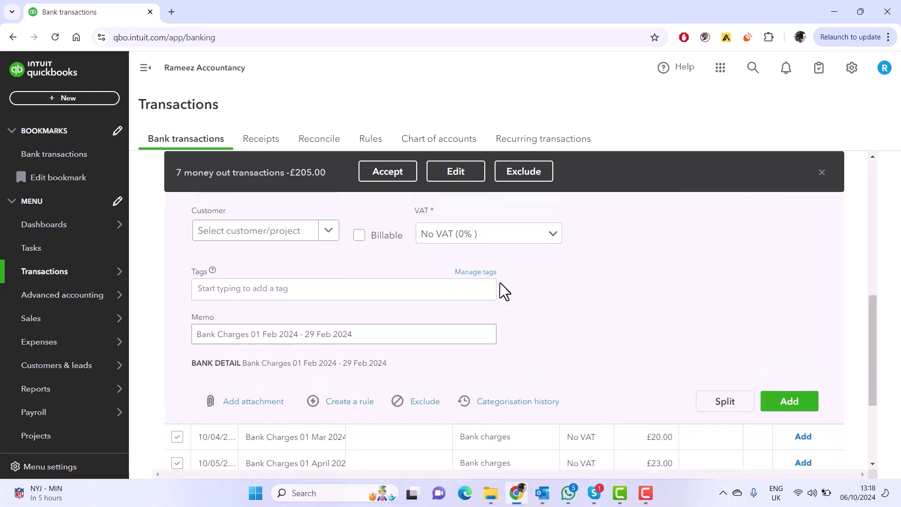
scroll(500, 282, down, 1)
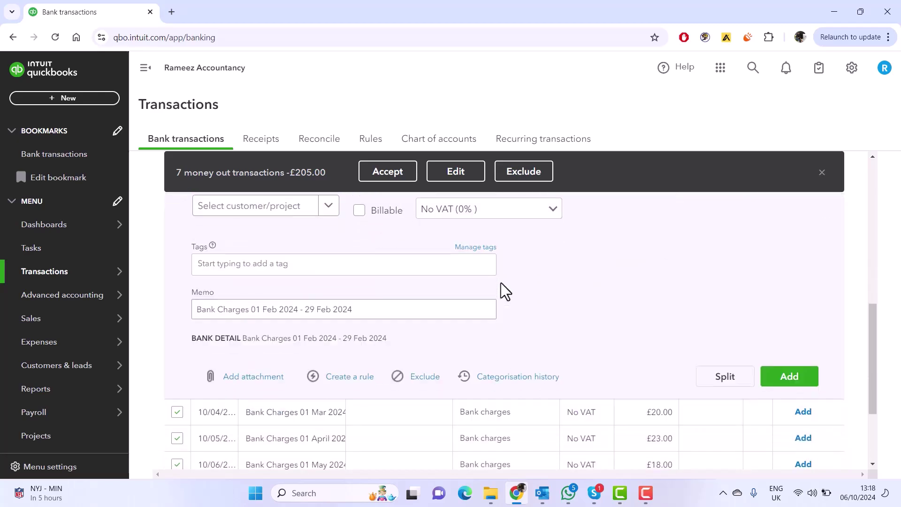
scroll(533, 283, up, 1)
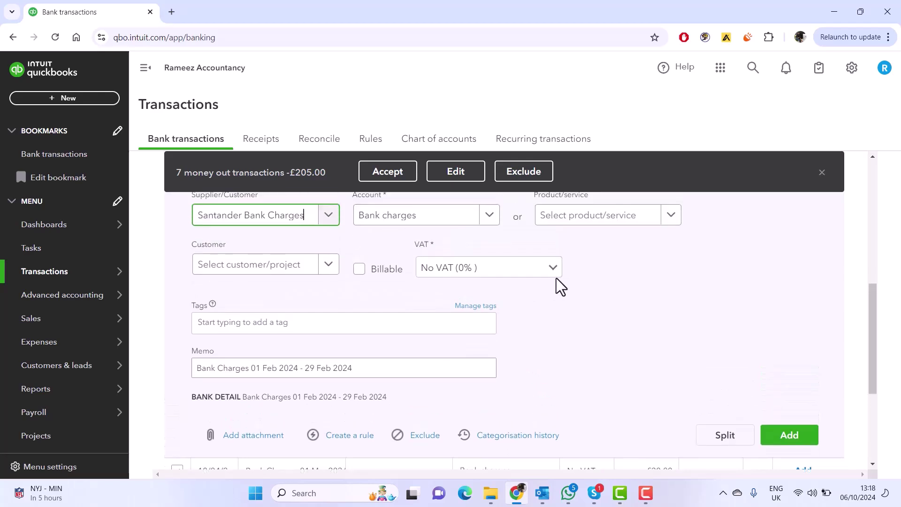
scroll(553, 291, down, 1)
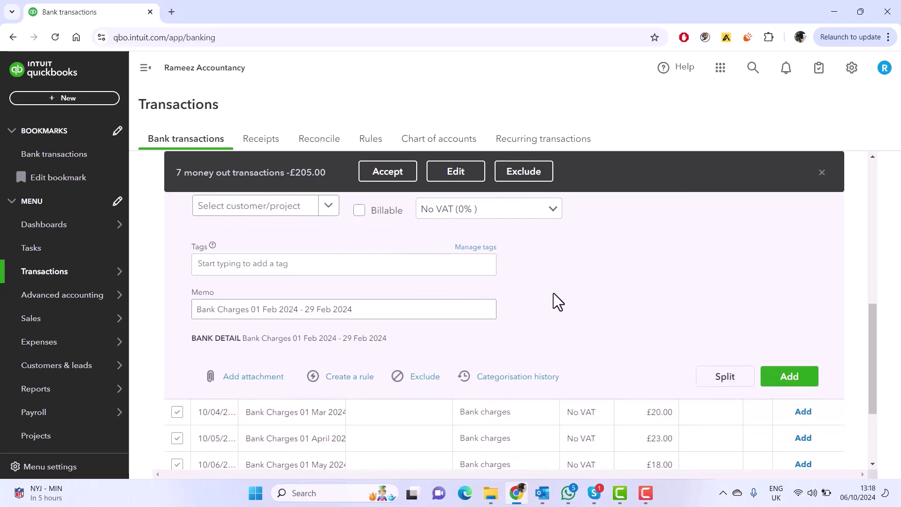
click(350, 377)
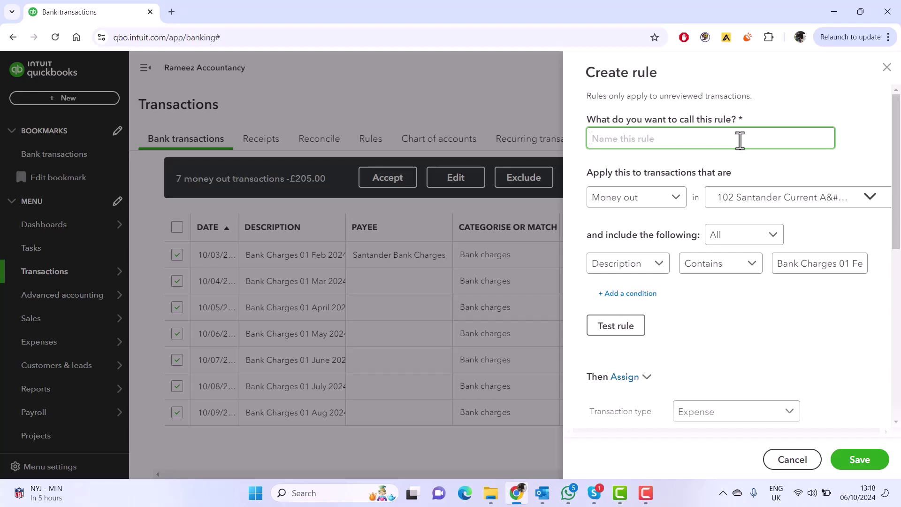
text(Bank Charges Rule)
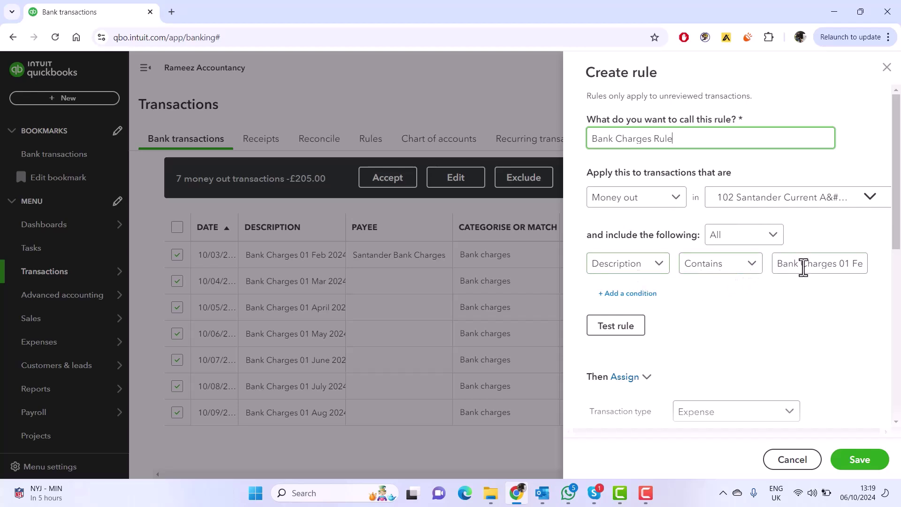
triple_click(835, 268)
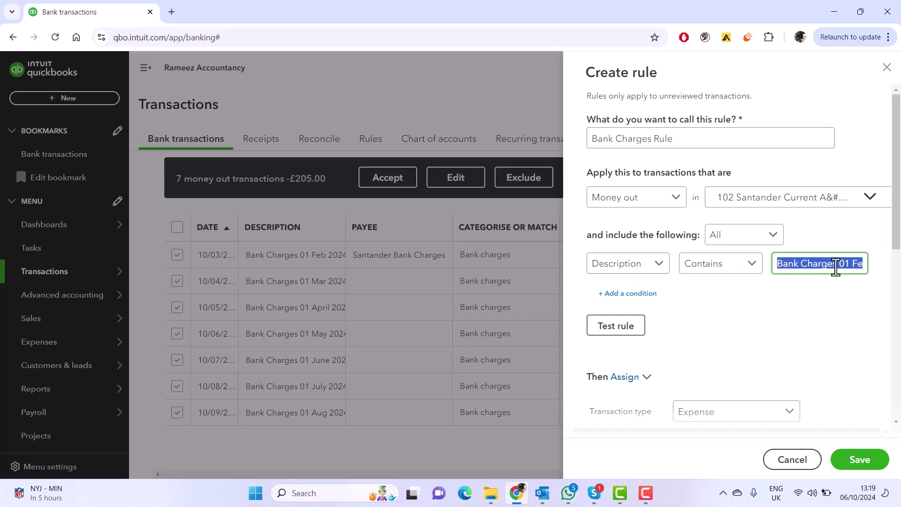
text(Bank)
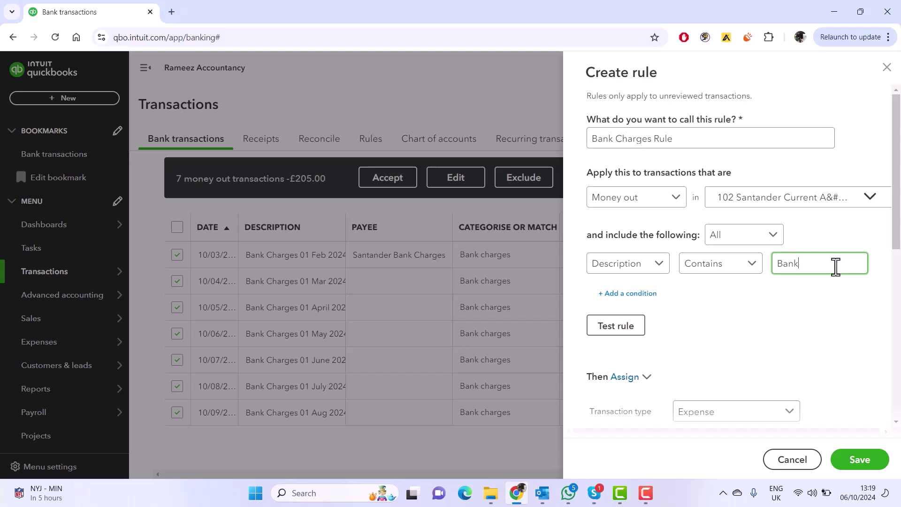
text( Charges)
Step: Set the rule to also keep the existing bank memo, save it, and return to the bank transactions
scroll(768, 341, down, 1)
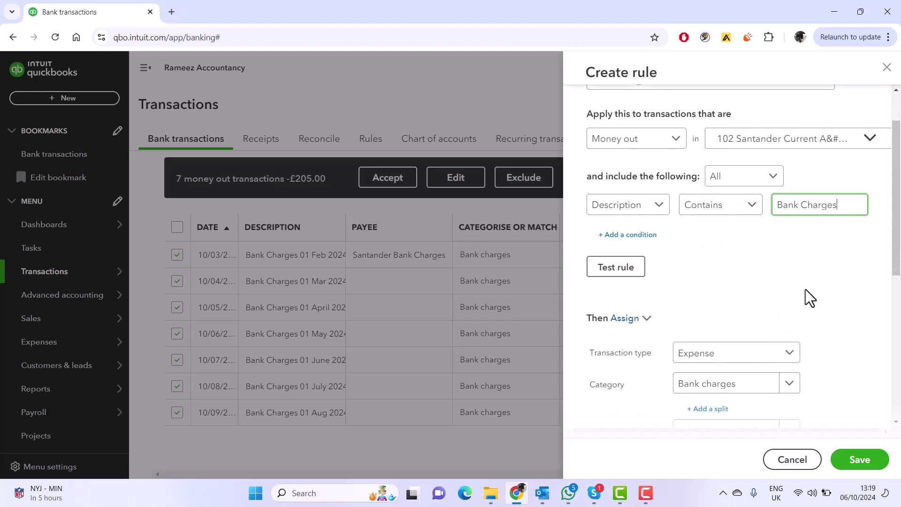
scroll(832, 256, down, 1)
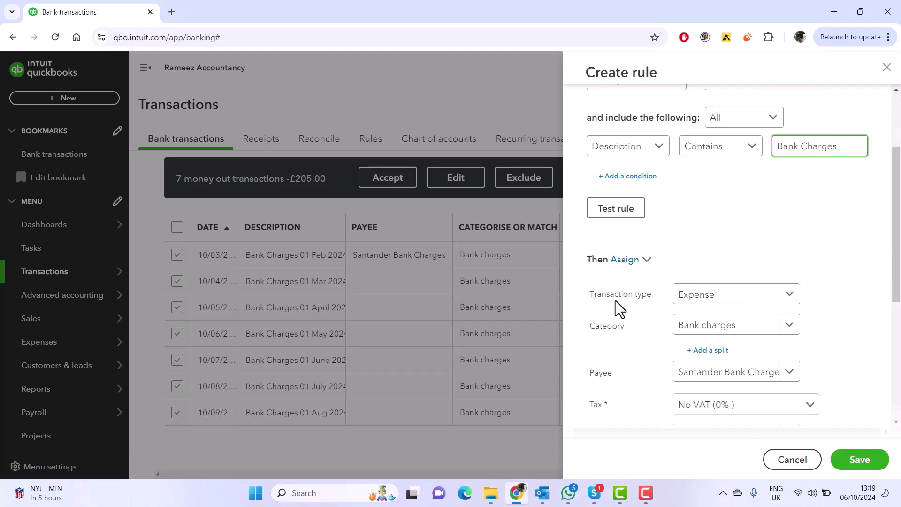
click(711, 299)
scroll(827, 328, down, 1)
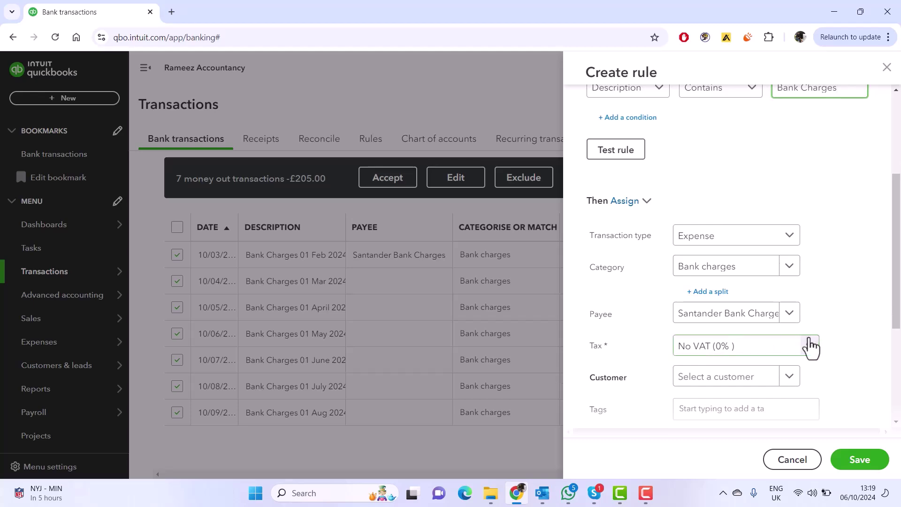
scroll(839, 319, down, 1)
scroll(840, 319, down, 2)
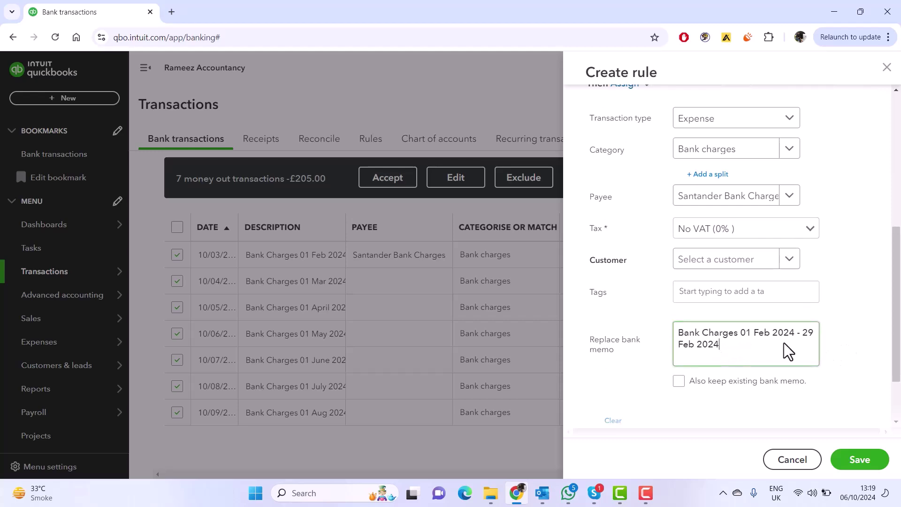
triple_click(769, 338)
click(750, 332)
drag(740, 333, 761, 349)
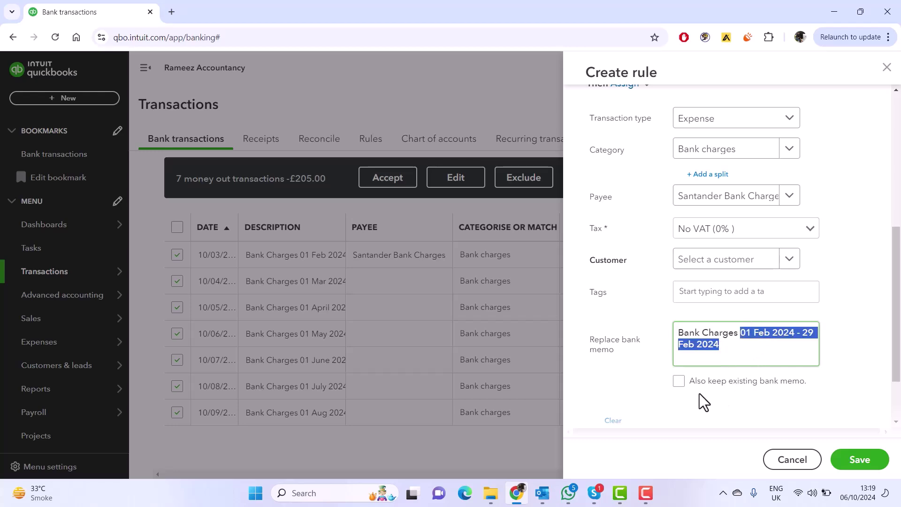
click(682, 385)
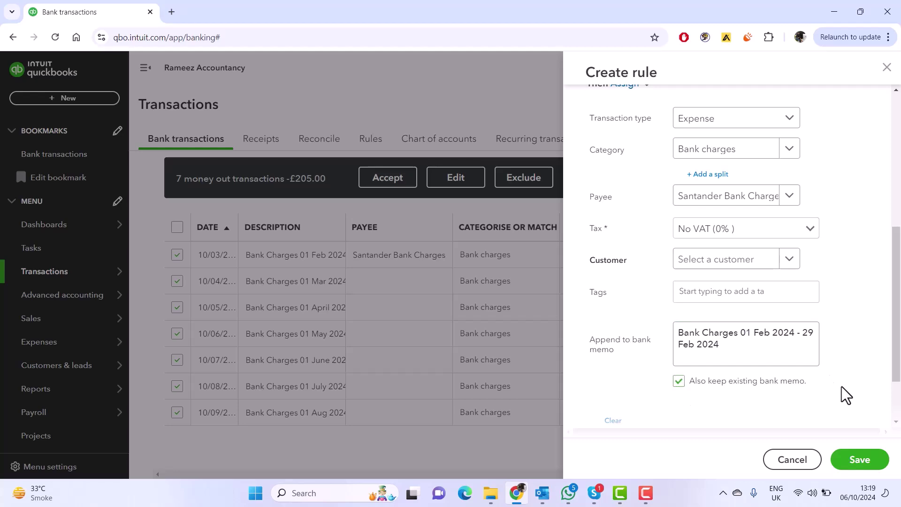
click(859, 460)
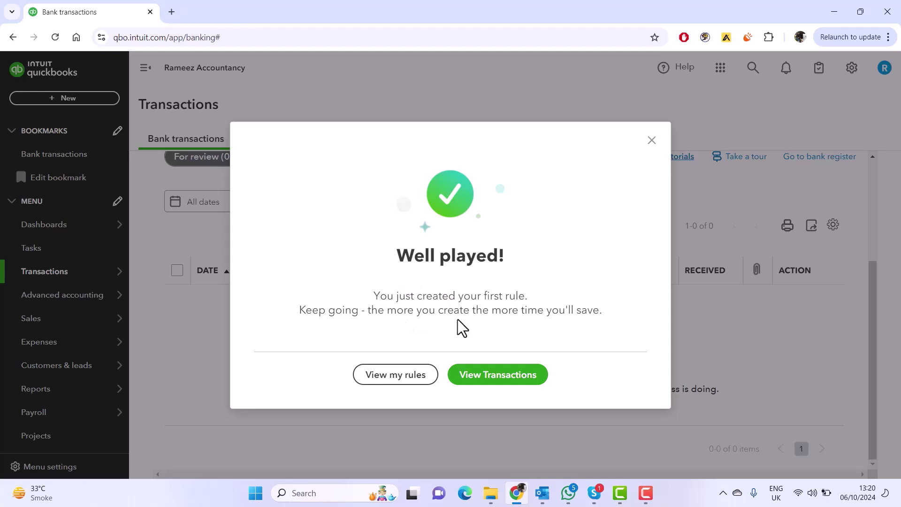
click(651, 143)
scroll(364, 305, up, 3)
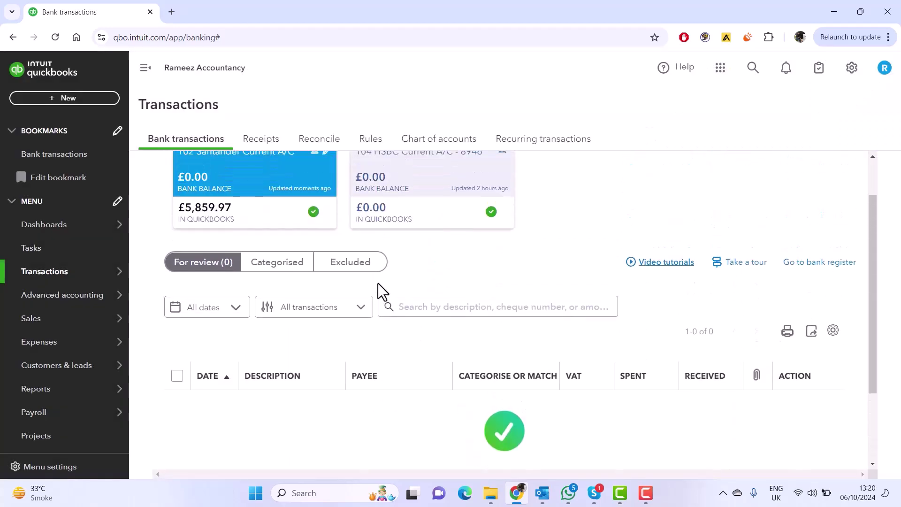
Step: Resume reconciling the 102 Santander Current A/C and open its statement information for editing
scroll(378, 283, up, 1)
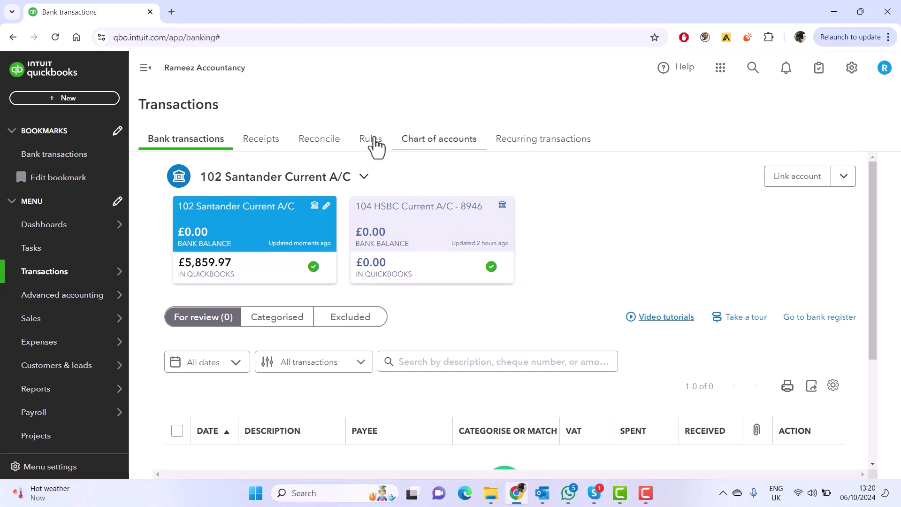
click(317, 147)
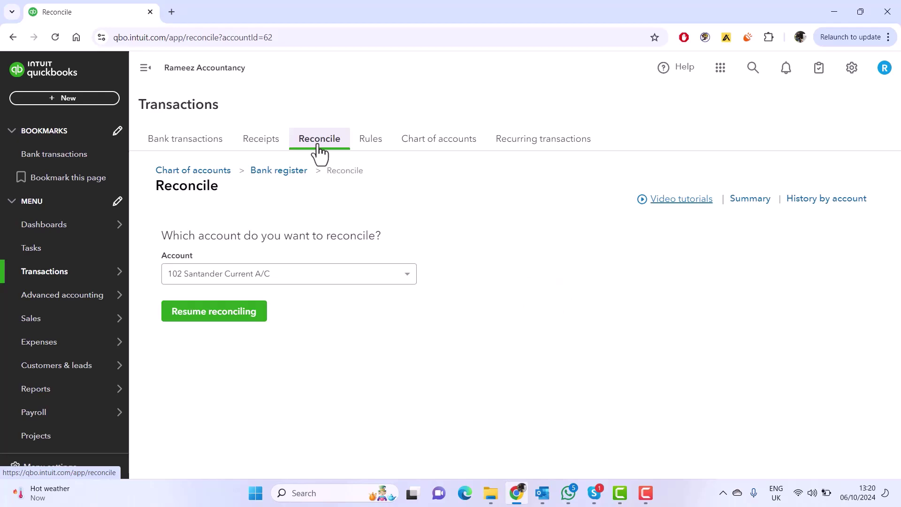
click(247, 313)
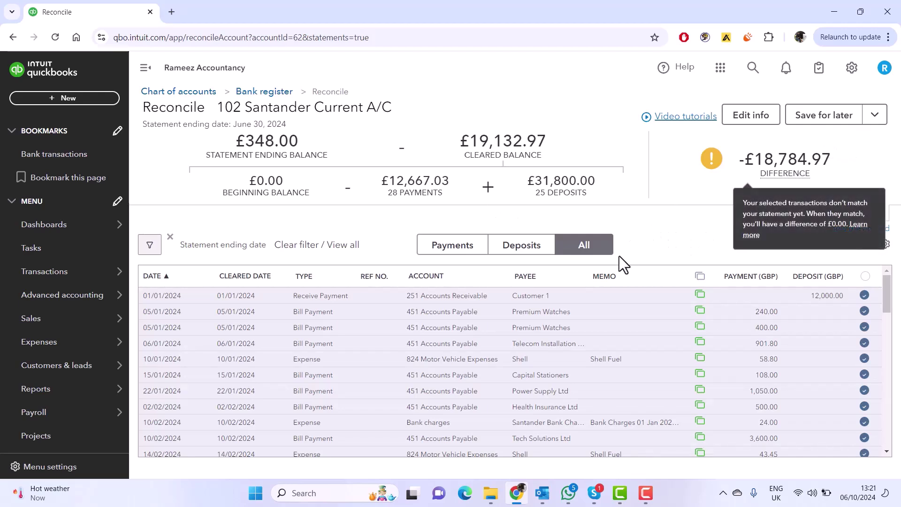
click(750, 116)
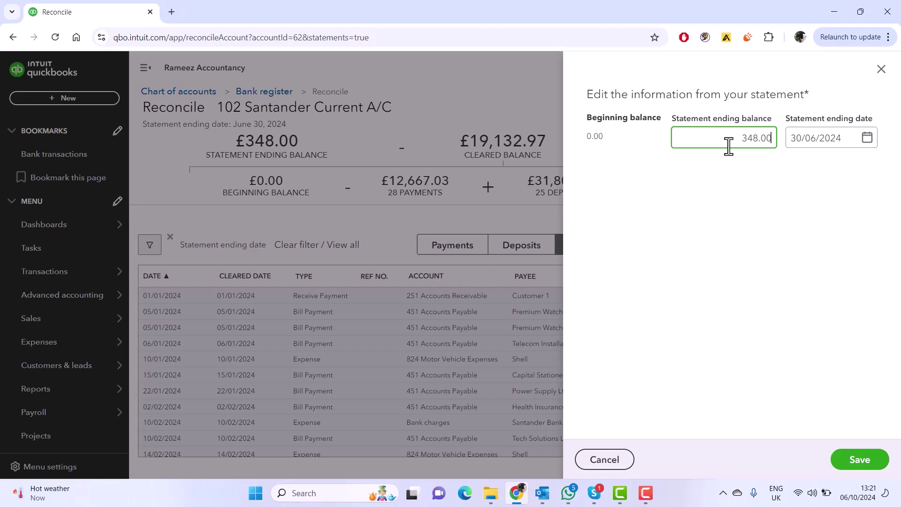
Step: Switch to the Bank Statement workbook in Excel, sum the Amount column C2:C67 in cell C68, and copy the total
mouse_move(481, 504)
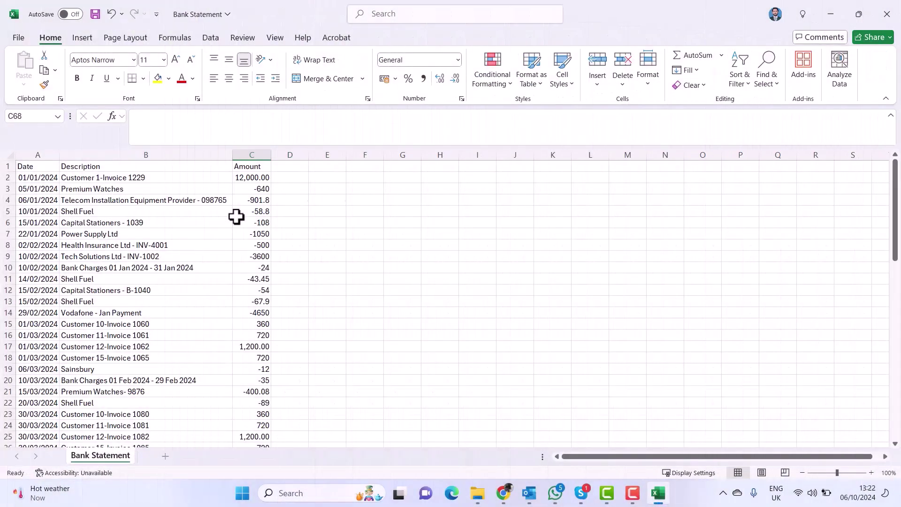
click(261, 178)
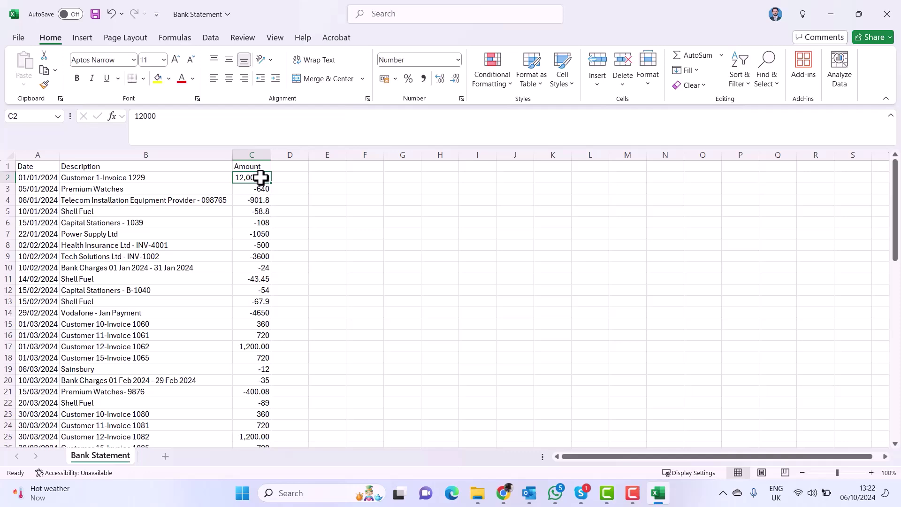
key(ctrl+Down)
key(Down)
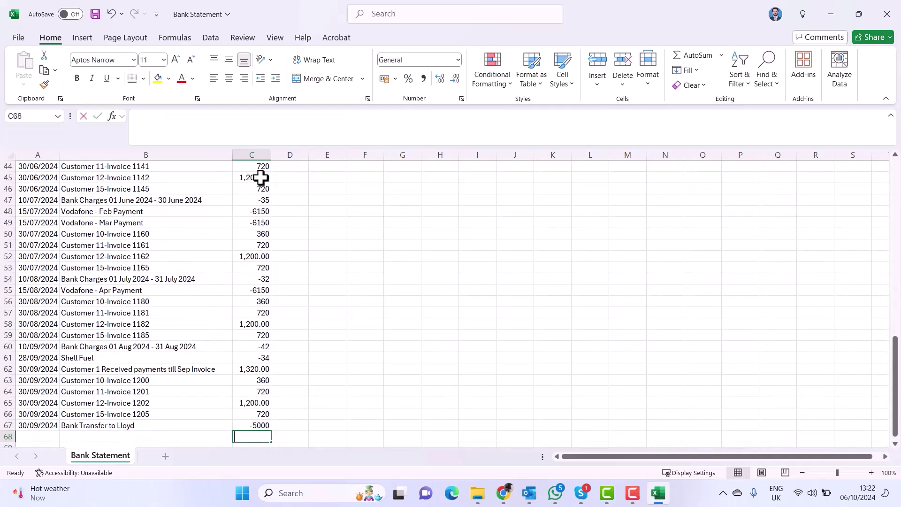
key(alt+equal)
key(Return)
key(Up)
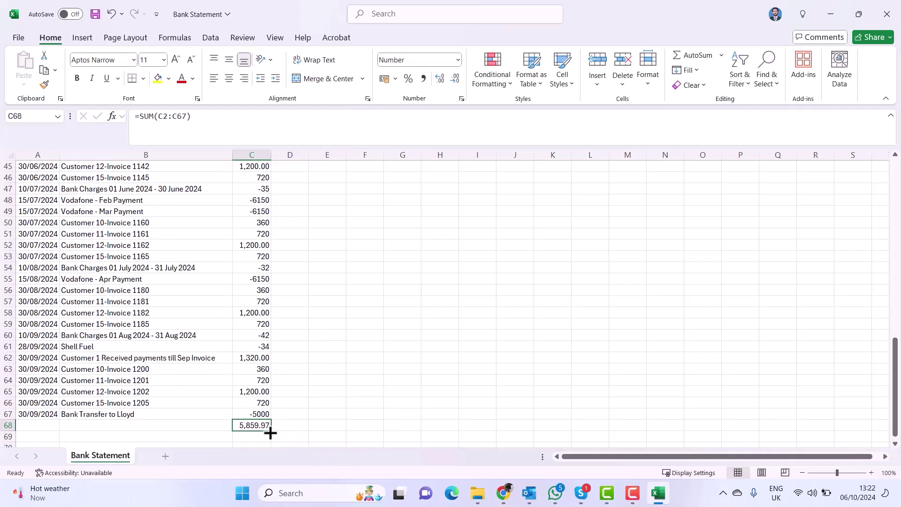
key(ctrl+c)
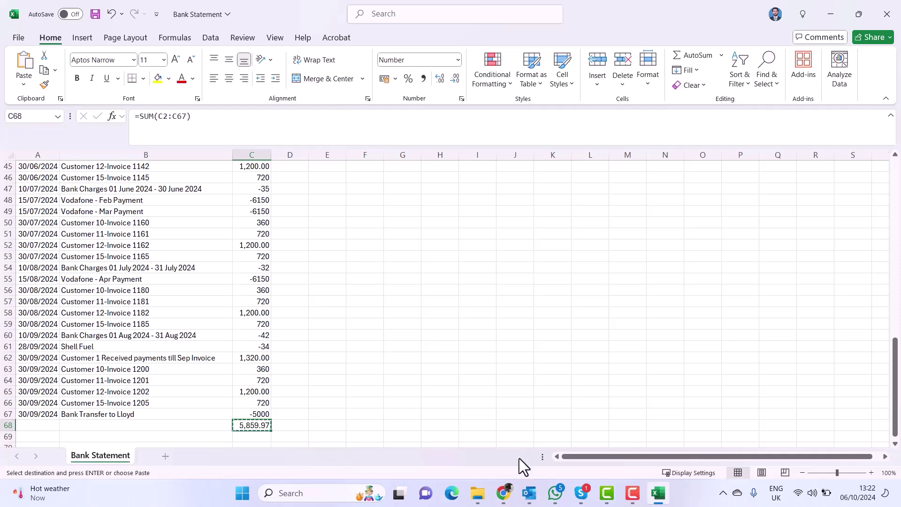
Step: Return to QuickBooks, set the statement ending balance to 5,859.97 and the ending date to 30/09/2024, and save
click(504, 493)
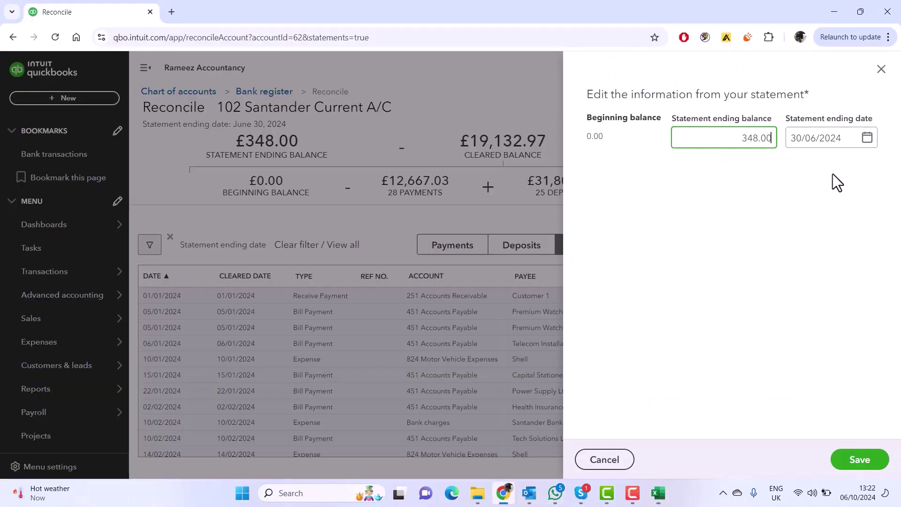
double_click(767, 144)
key(ctrl+v)
click(867, 138)
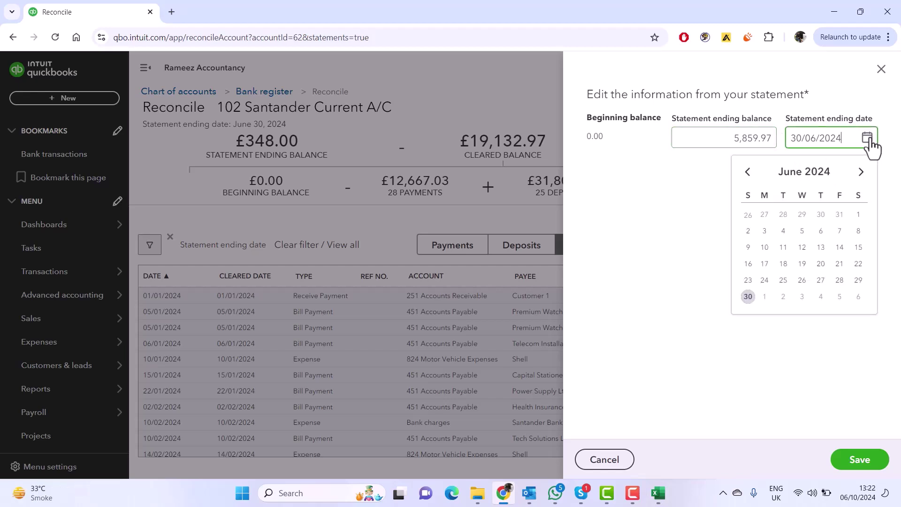
click(861, 172)
click(860, 172)
click(861, 172)
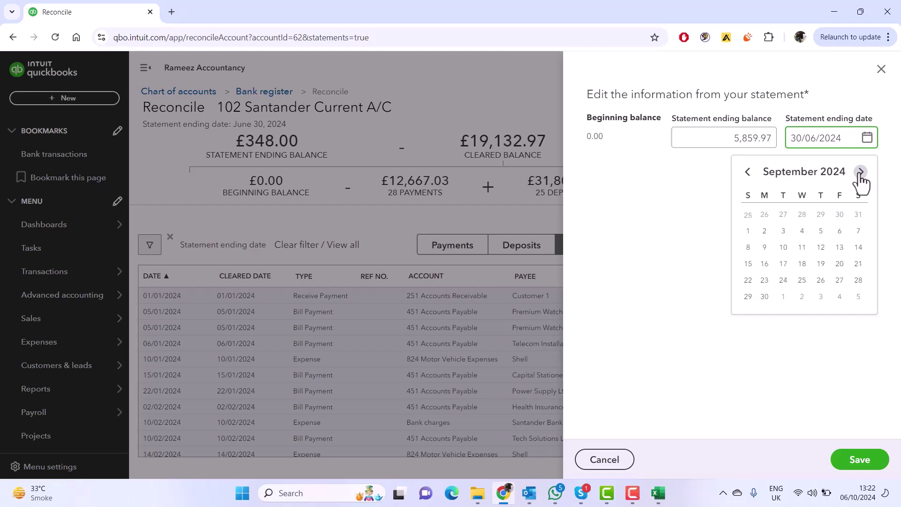
click(764, 297)
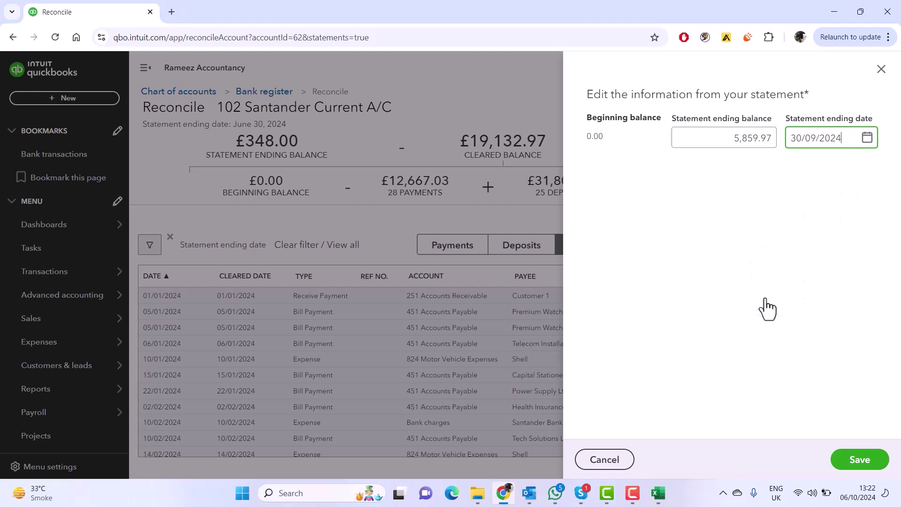
click(848, 463)
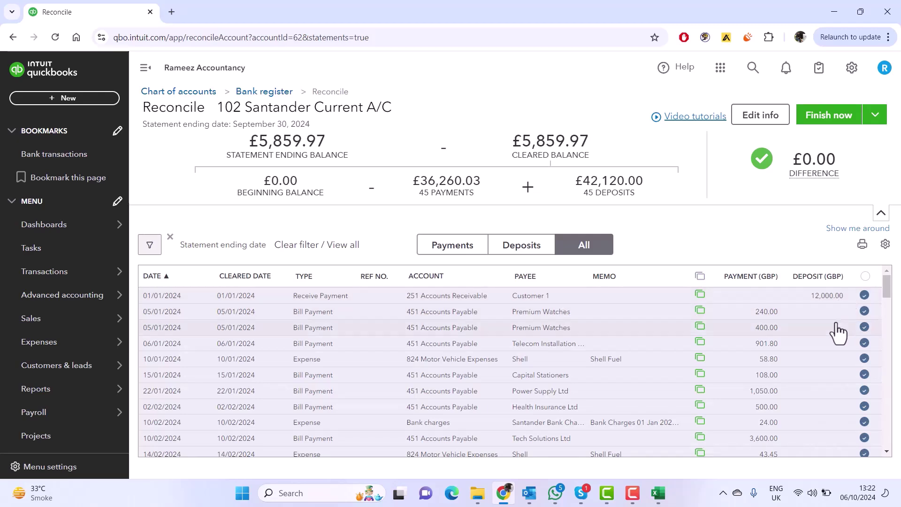
Step: Examine the Santander reconciliation's transactions through 30/09/2024 to check which are marked as cleared
scroll(837, 331, down, 5)
scroll(823, 335, down, 8)
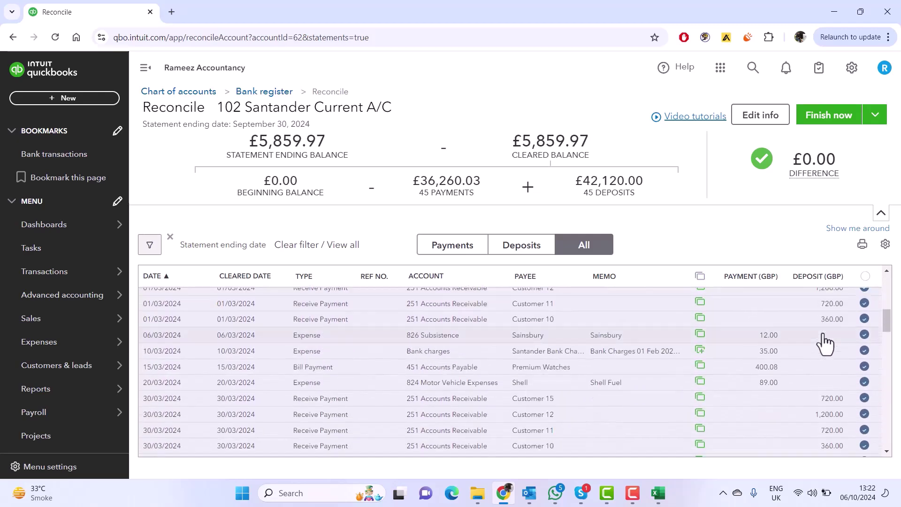
scroll(825, 342, down, 6)
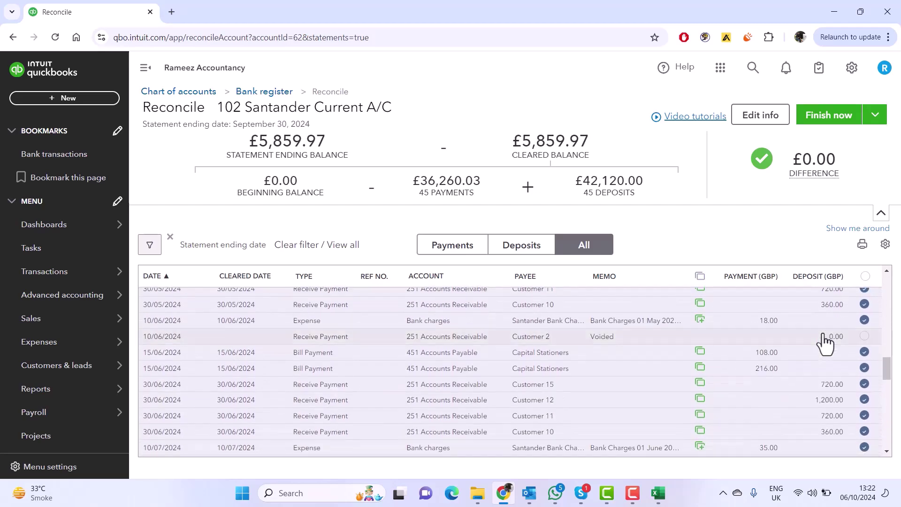
scroll(811, 362, down, 10)
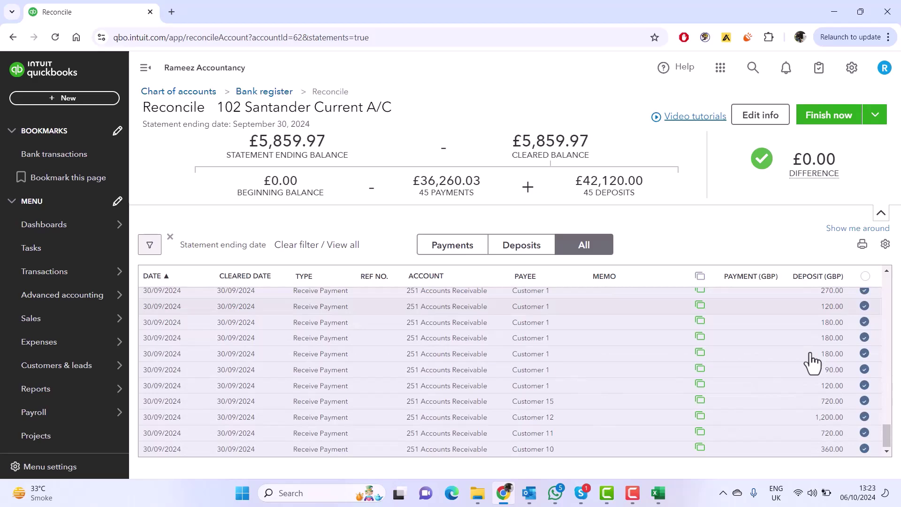
scroll(811, 363, up, 8)
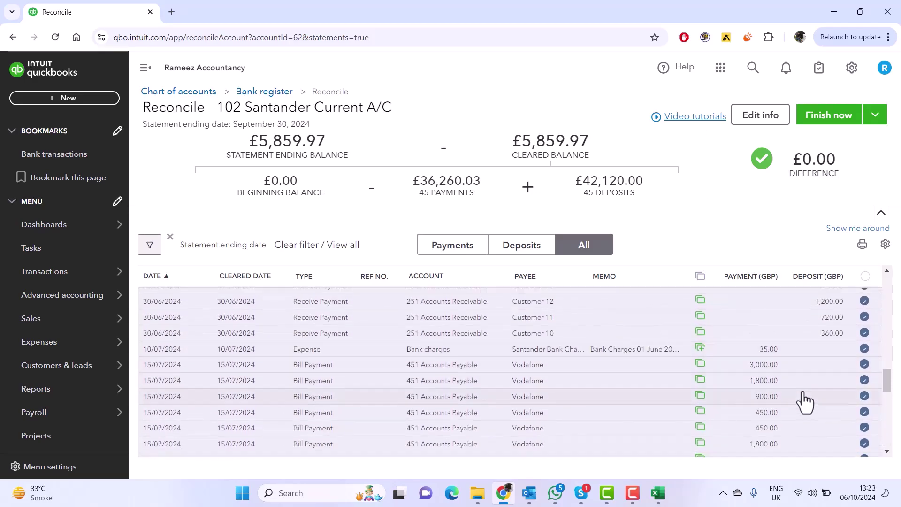
scroll(805, 391, up, 10)
scroll(803, 399, up, 3)
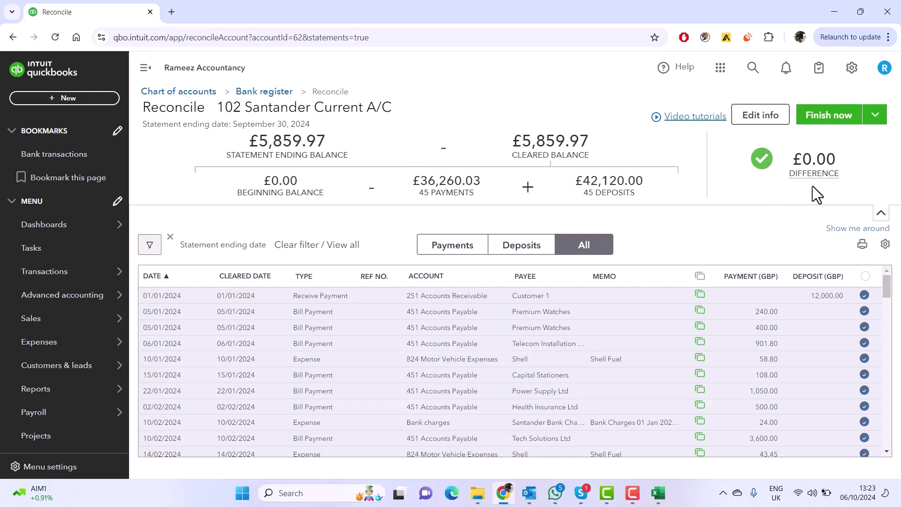
Step: Unmark the £12,000.00 Customer 1 deposit of 01/01/2024, mark it as cleared again, and check the difference
click(864, 295)
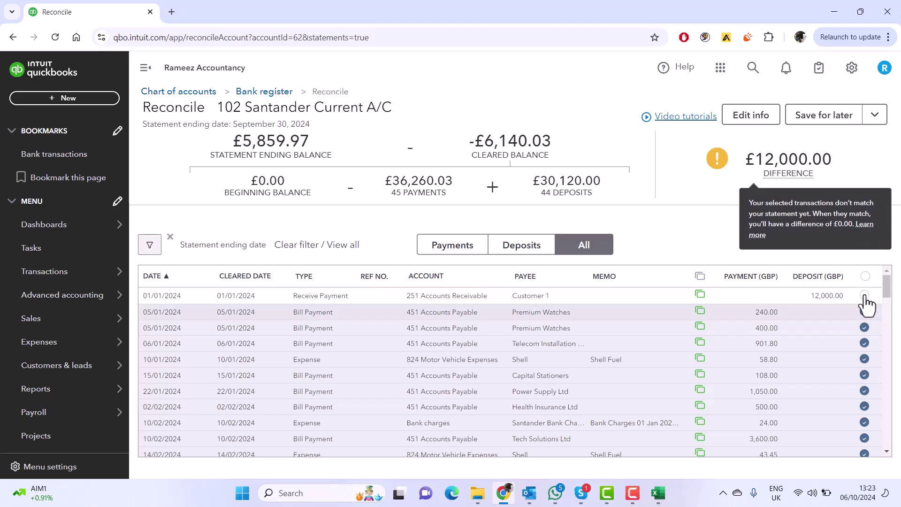
click(864, 295)
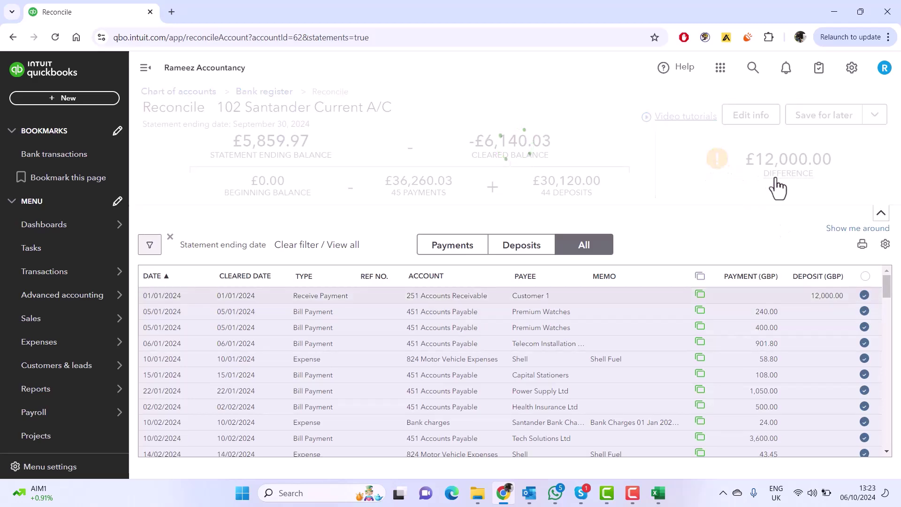
mouse_move(806, 182)
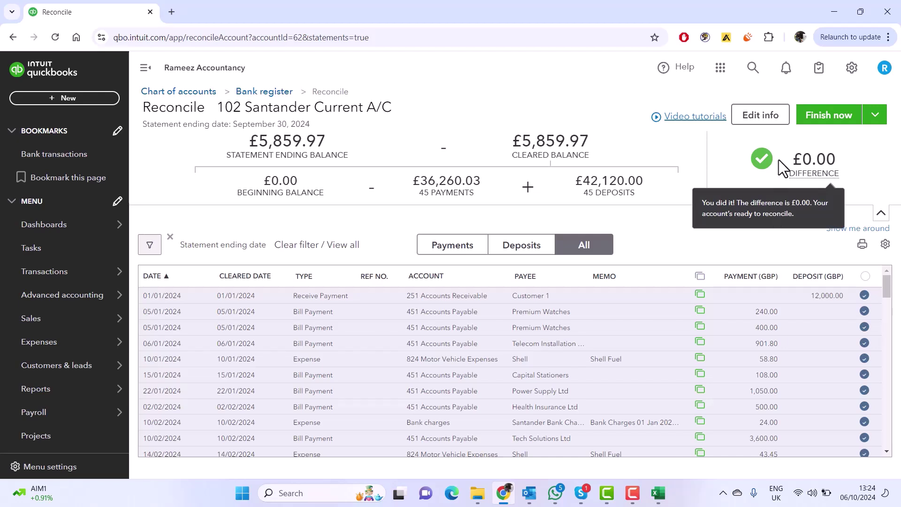
Step: Finish the reconciliation of the 102 Santander Current A/C and close the confirmation
click(824, 120)
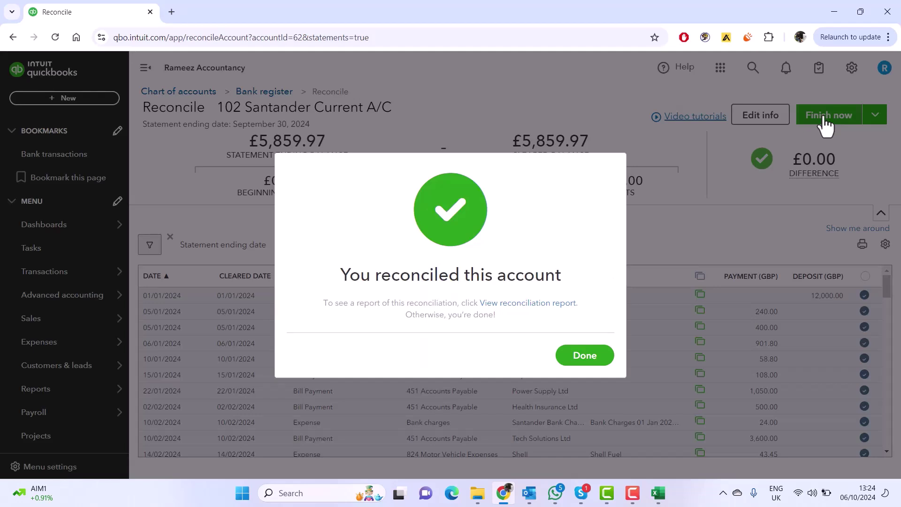
click(607, 359)
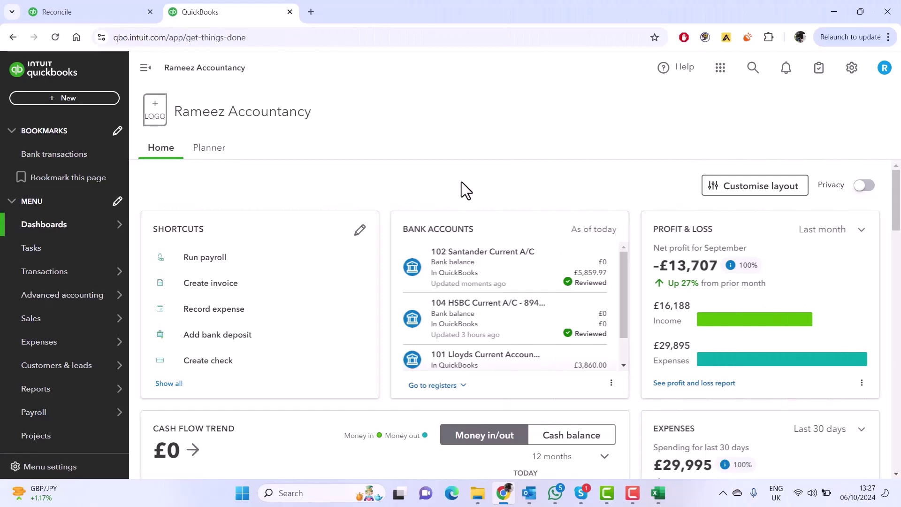
Step: Open the 101 Lloyds Current Account's register from the dashboard's bank accounts and go to its reconciliation
scroll(506, 276, down, 2)
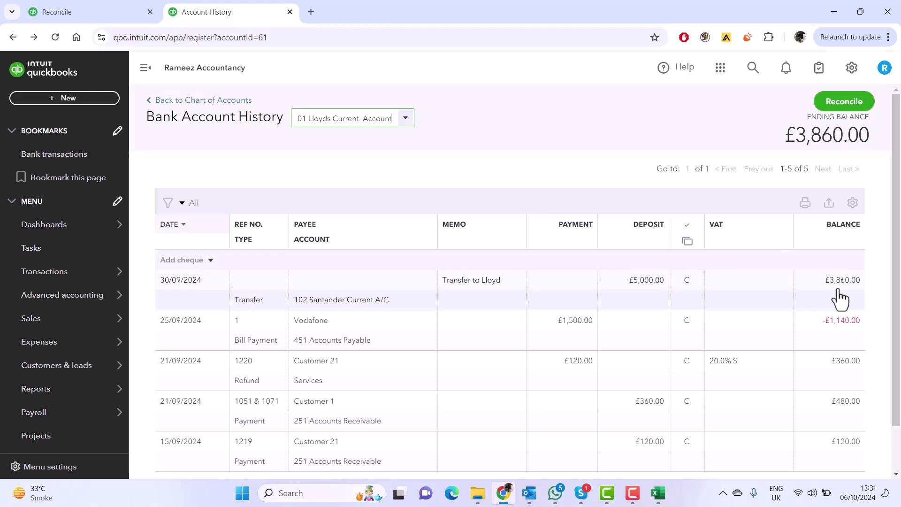
click(833, 108)
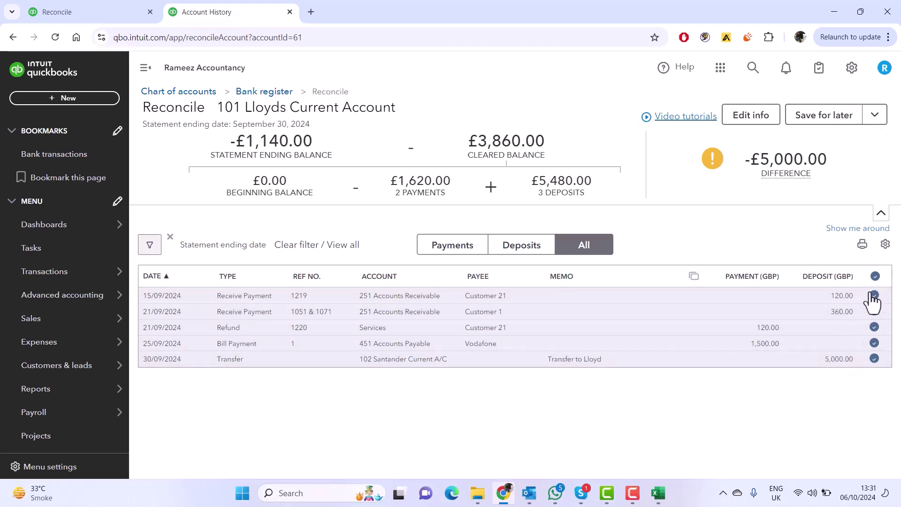
mouse_move(787, 170)
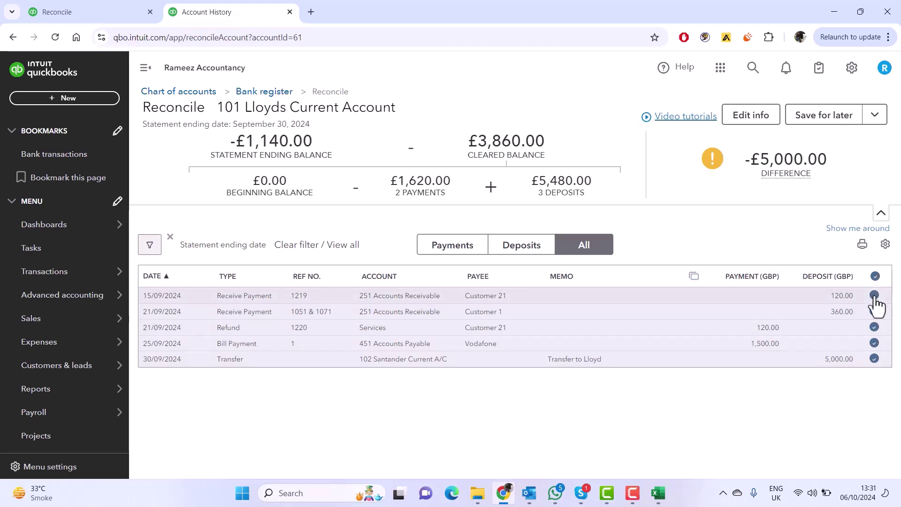
Step: Set the Lloyds reconciliation's statement ending balance to 3,860.00 and save the statement information
click(746, 123)
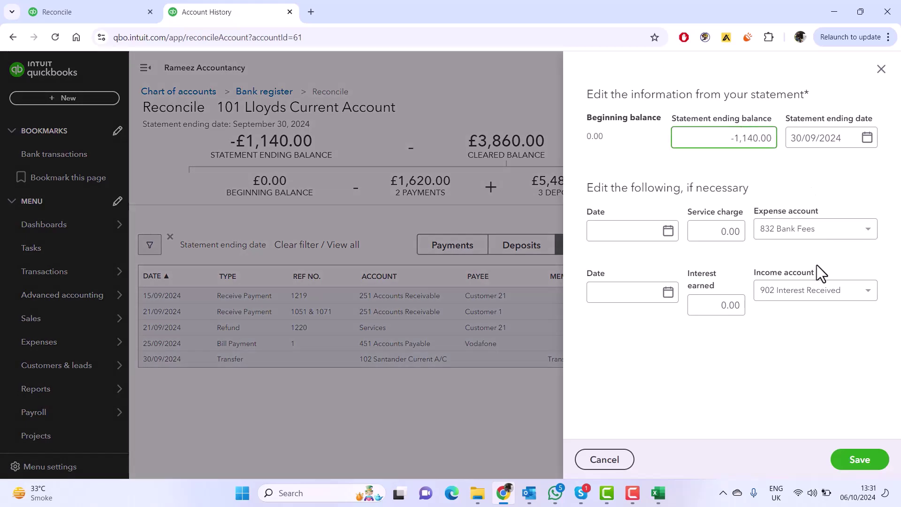
double_click(761, 145)
text(3860)
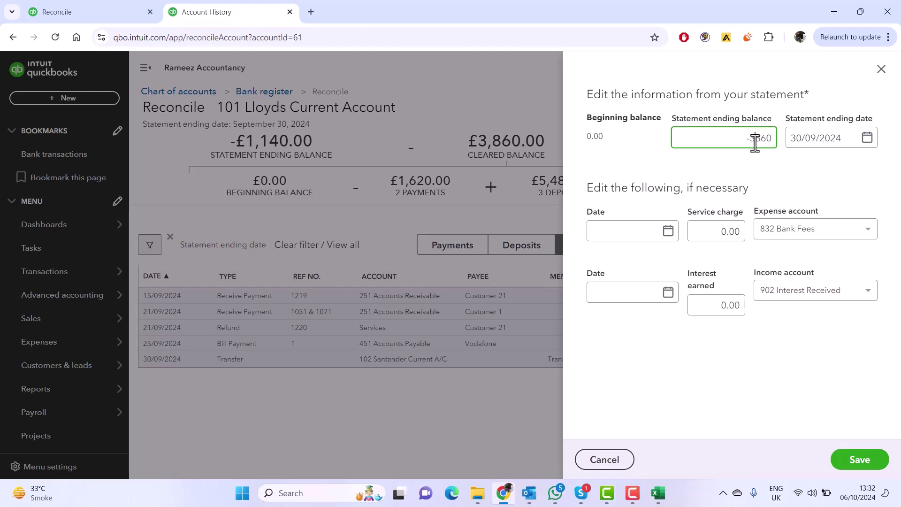
click(764, 178)
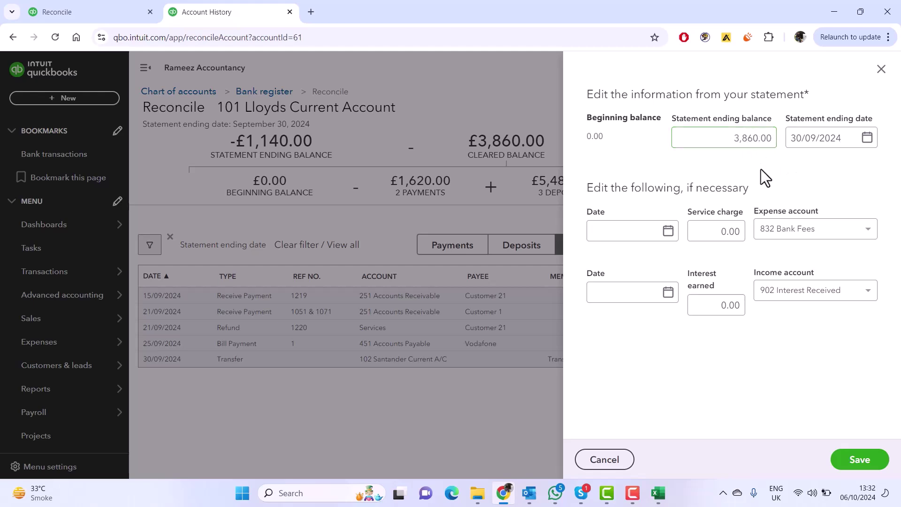
click(861, 461)
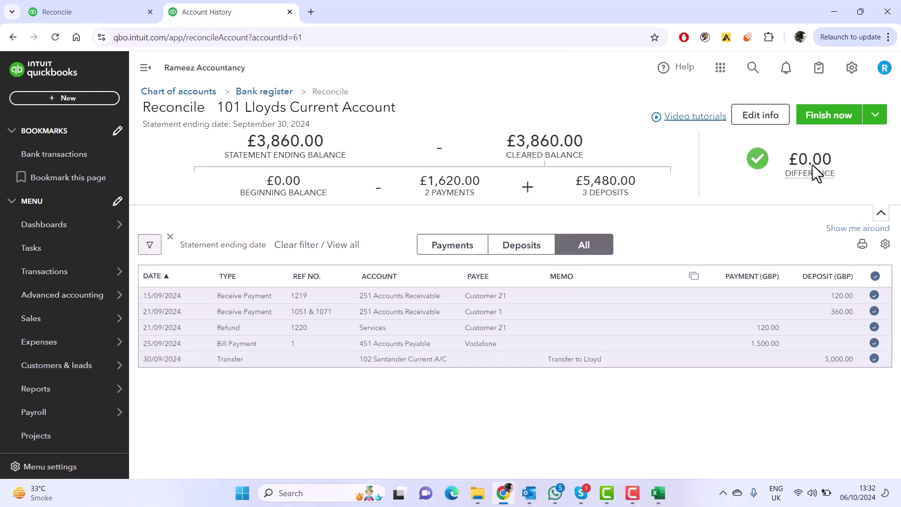
Step: Finish the reconciliation of the 101 Lloyds Current Account and close the confirmation
mouse_move(813, 170)
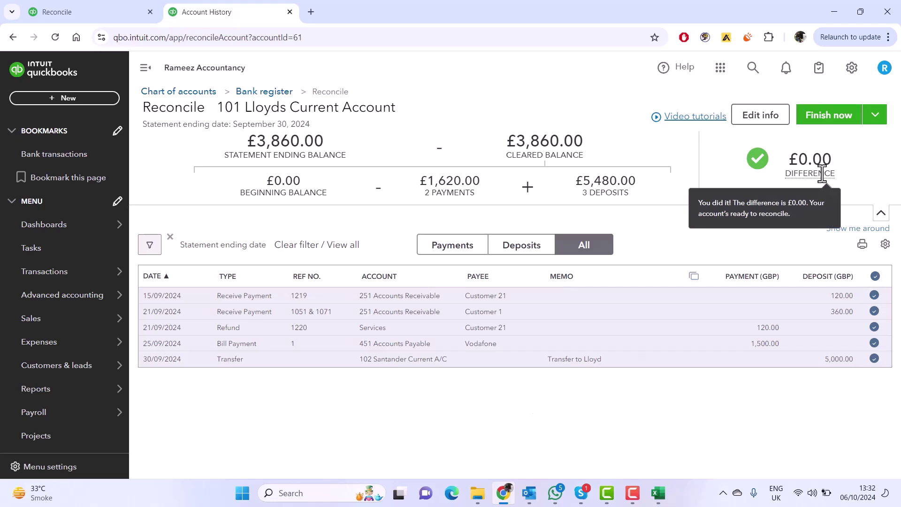
click(825, 122)
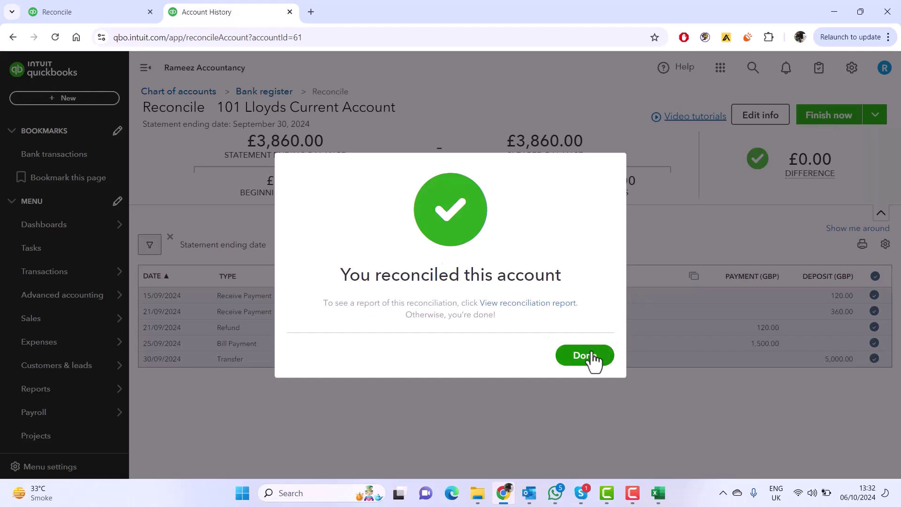
click(587, 359)
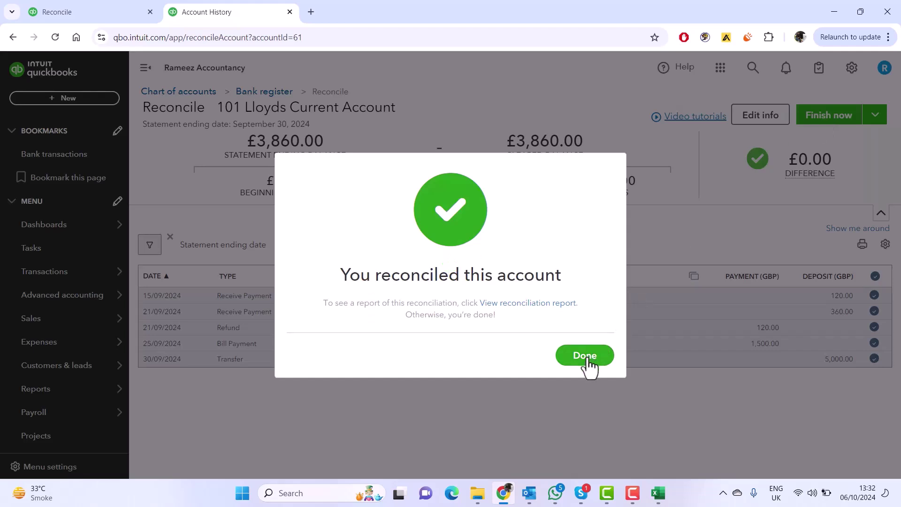